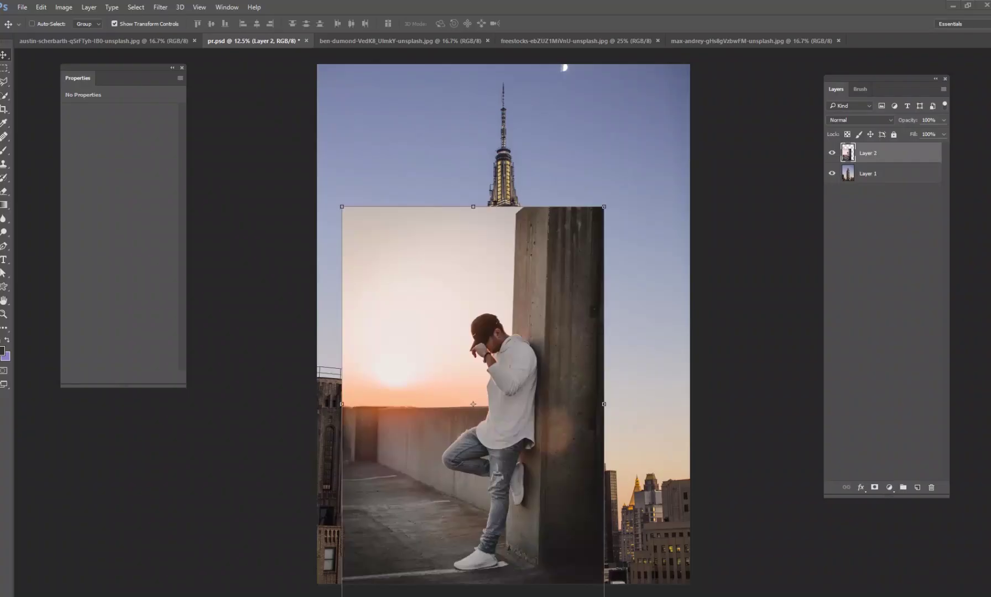
# Hide Layer 2 to examine the skyscraper photo beneath, and show and select Layer 2 again.
pyautogui.click(831, 152)
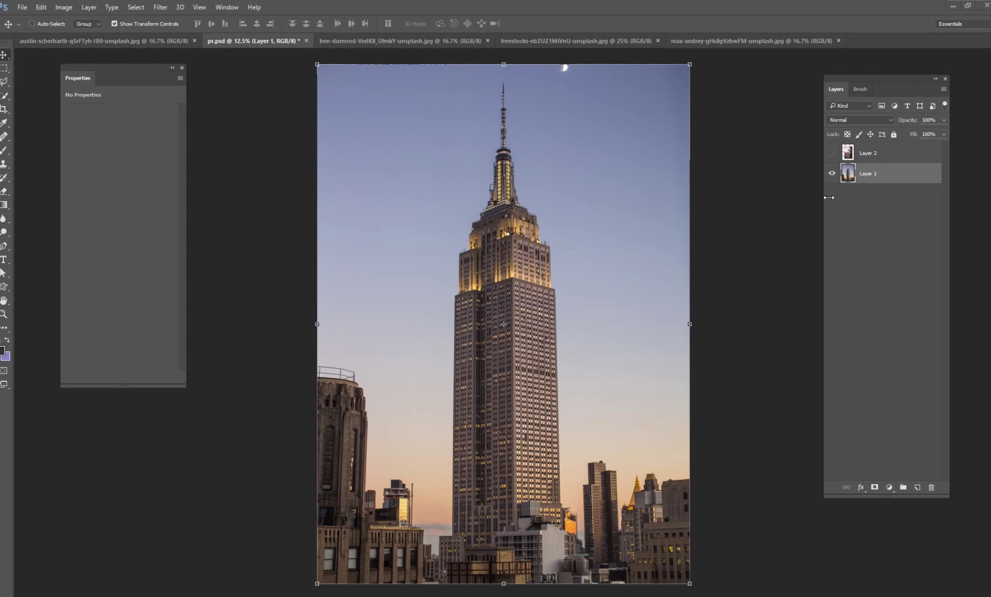
pyautogui.click(832, 153)
pyautogui.click(854, 157)
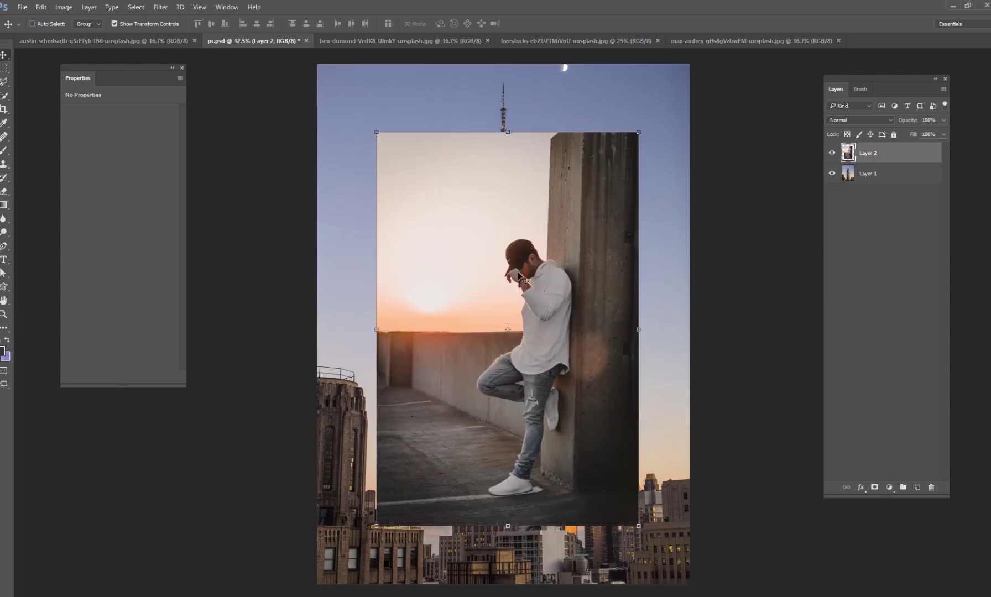
# Reposition the photo of the leaning man on Layer 2 so its concrete pillar overlaps the skyscraper.
pyautogui.moveTo(603, 323); pyautogui.dragTo(559, 343)
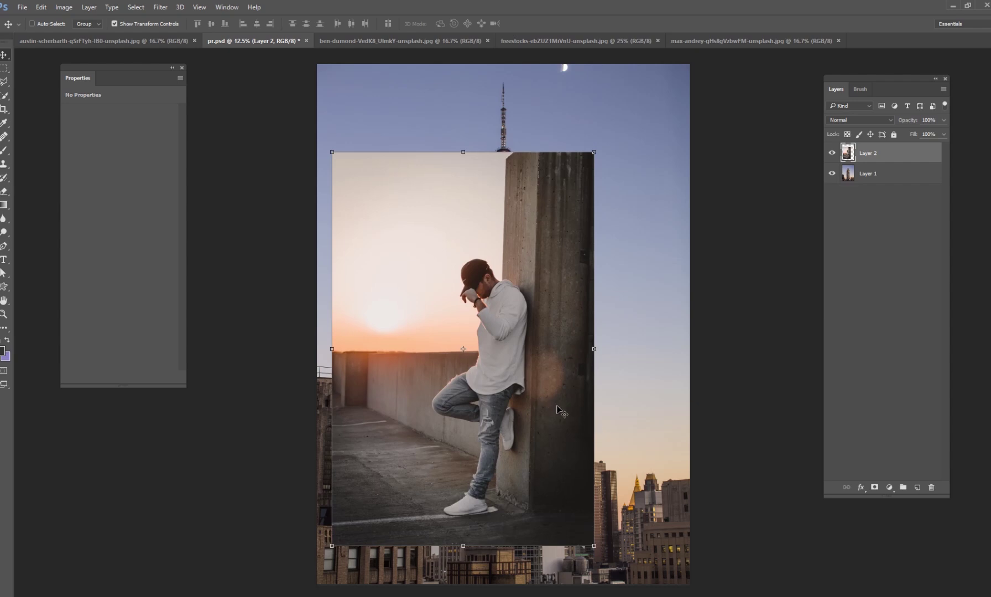
pyautogui.moveTo(522, 404); pyautogui.dragTo(576, 420)
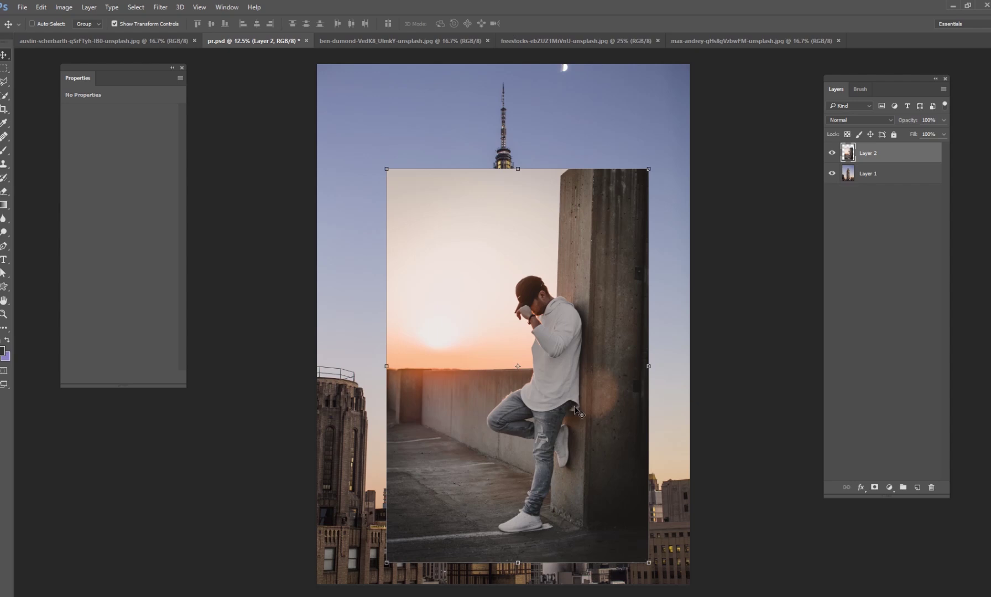
pyautogui.moveTo(575, 409); pyautogui.dragTo(502, 430)
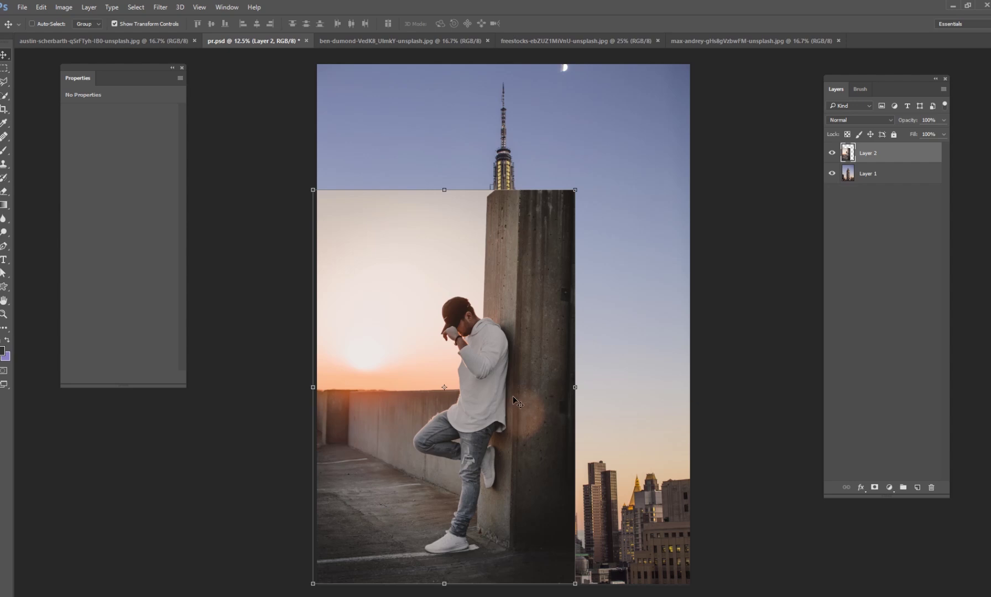
pyautogui.moveTo(523, 410); pyautogui.dragTo(564, 396)
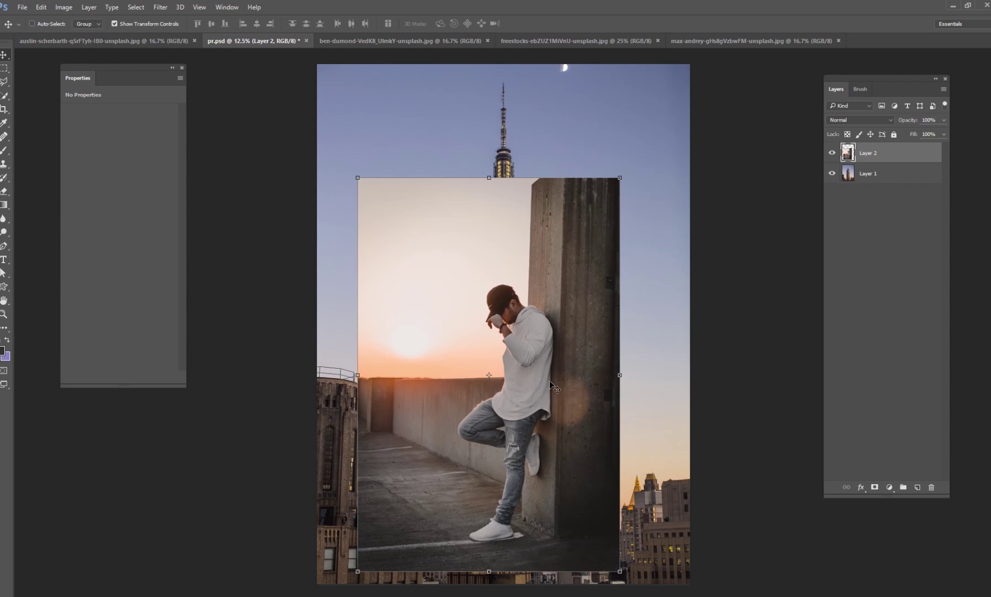
pyautogui.moveTo(561, 388)
pyautogui.mouseDown()
pyautogui.moveTo(499, 398)
pyautogui.moveTo(574, 390)
pyautogui.mouseUp()
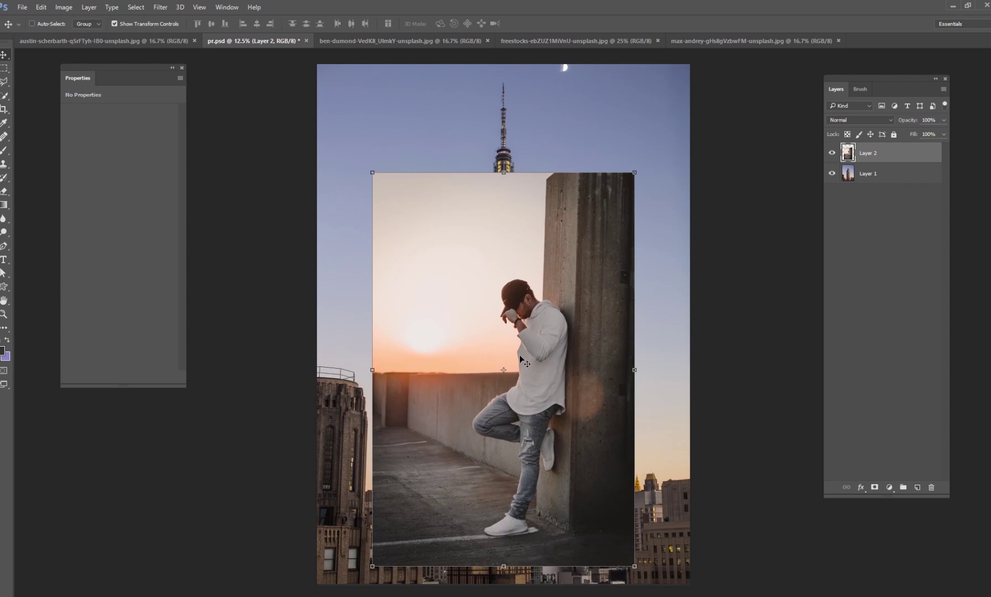
pyautogui.moveTo(577, 364); pyautogui.dragTo(653, 381)
pyautogui.moveTo(582, 399); pyautogui.dragTo(623, 399)
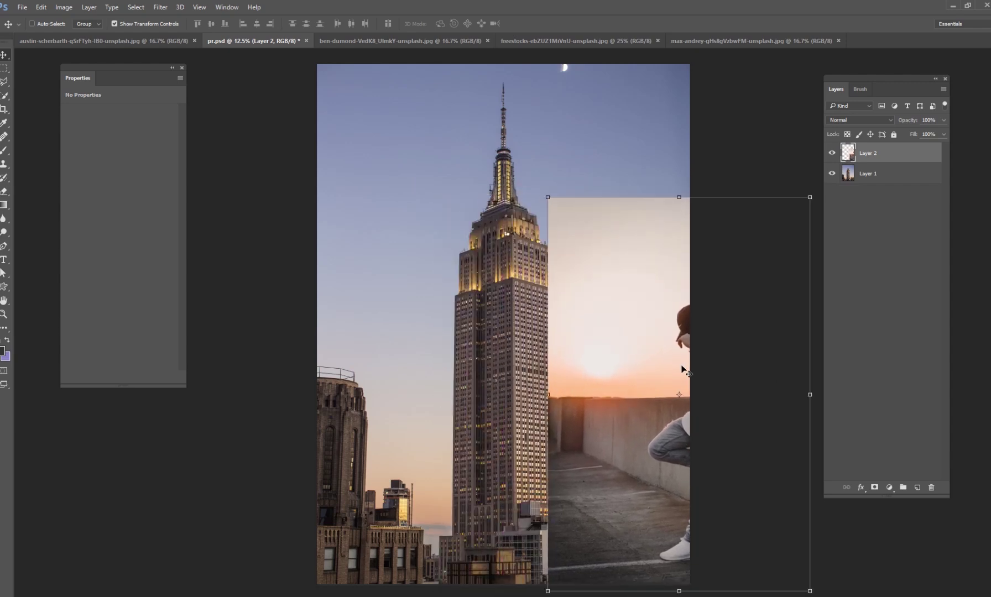
pyautogui.moveTo(655, 382); pyautogui.dragTo(391, 374)
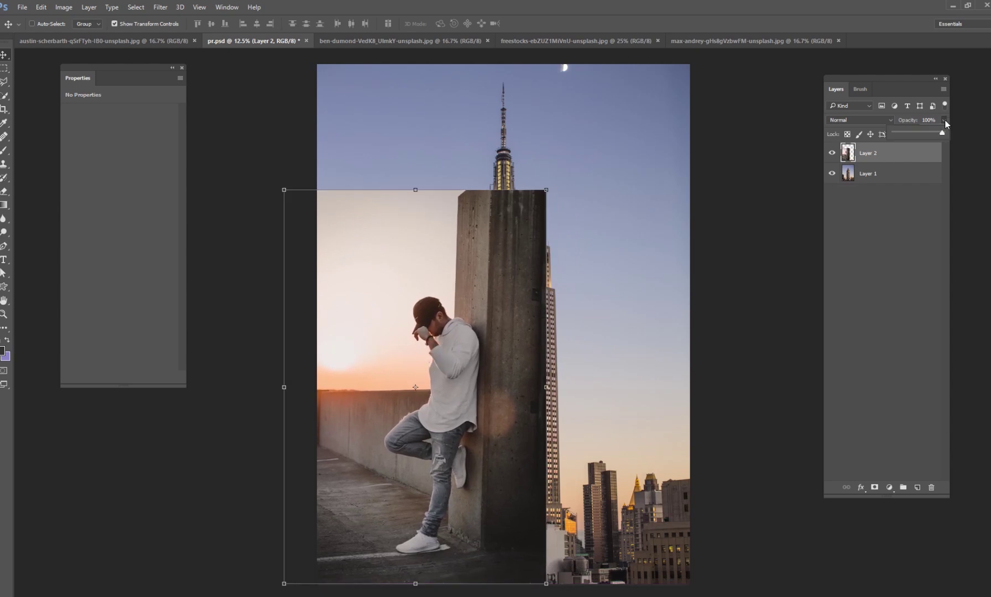
# Lower Layer 2's opacity to 64% and scale the man's photo up to about 109.67% over the tower.
pyautogui.moveTo(929, 132); pyautogui.dragTo(925, 132)
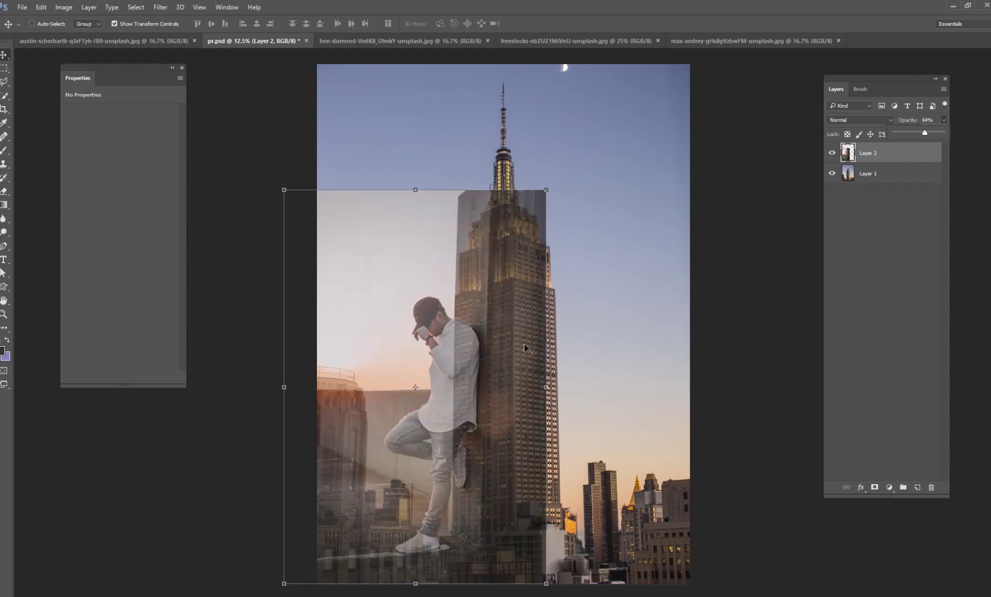
pyautogui.moveTo(504, 348)
pyautogui.mouseDown()
pyautogui.moveTo(525, 348)
pyautogui.moveTo(503, 331)
pyautogui.moveTo(489, 350)
pyautogui.mouseUp()
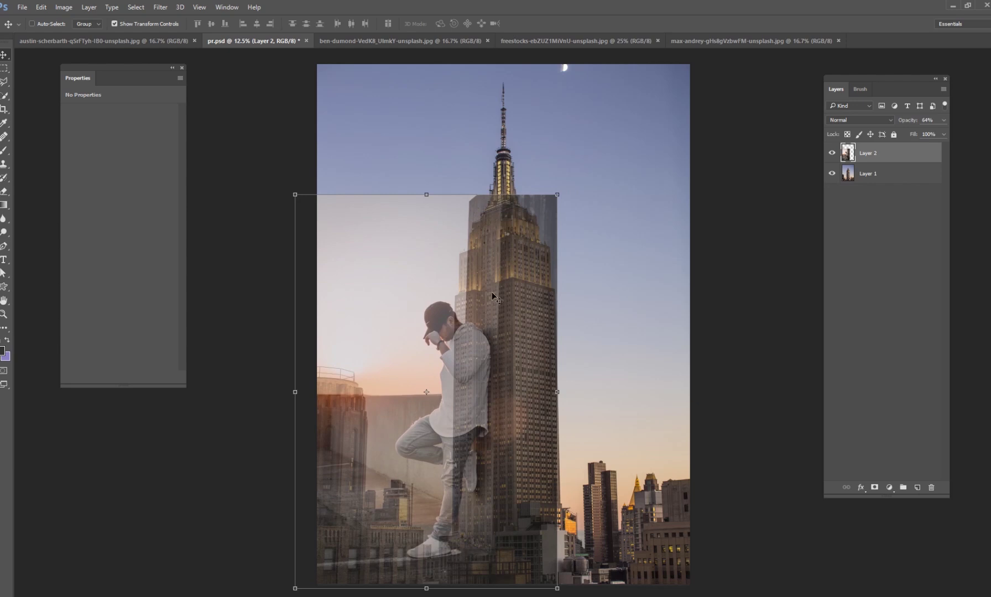
pyautogui.moveTo(556, 194); pyautogui.dragTo(600, 140)
pyautogui.moveTo(559, 189); pyautogui.dragTo(547, 204)
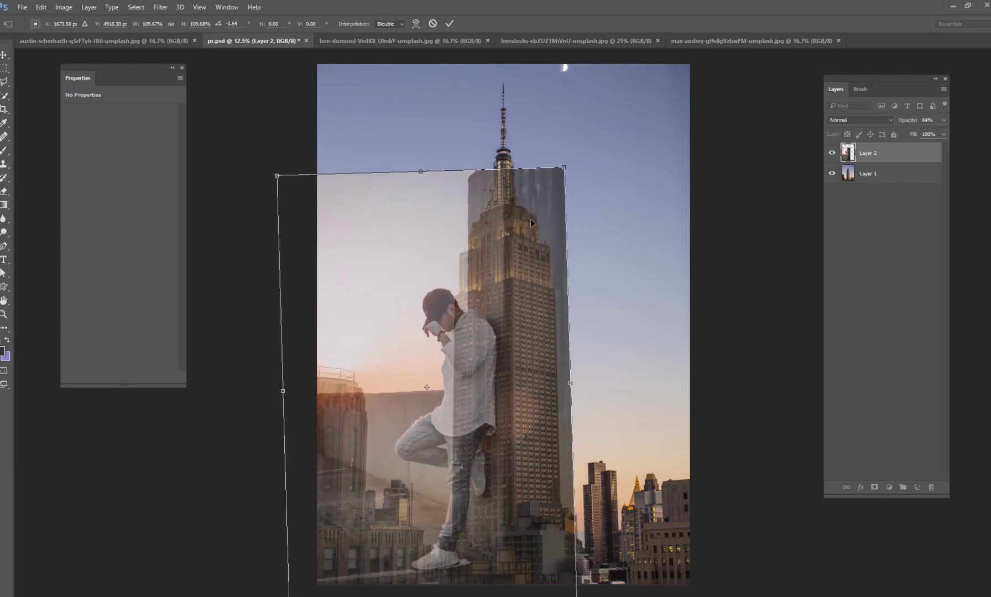
# Rotate Layer 2 to about -0.38° and align its pillar edge with the skyscraper's edge, applying the transform.
pyautogui.hotkey('ctrl', '+')
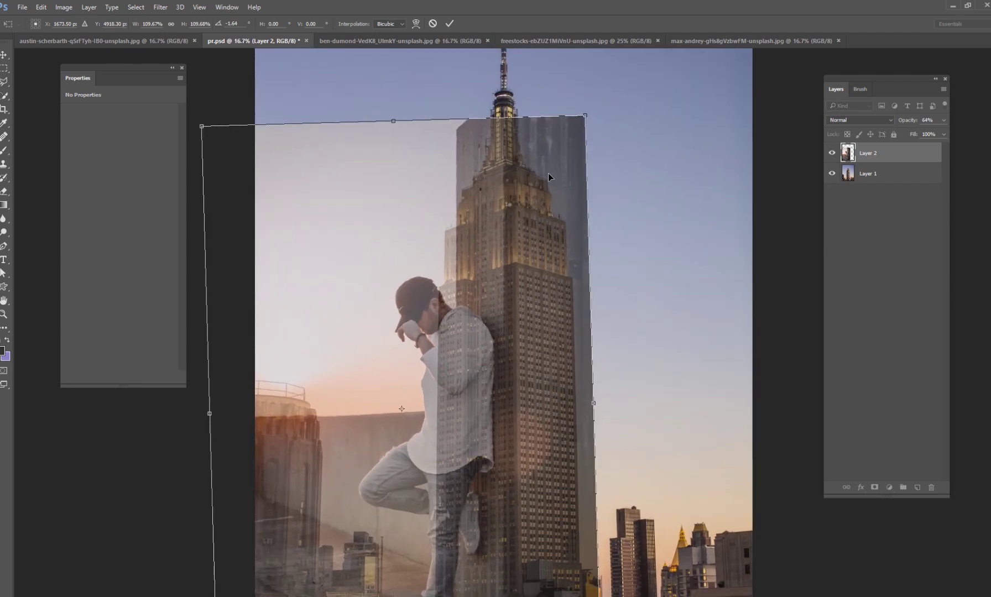
pyautogui.moveTo(522, 358); pyautogui.dragTo(509, 382)
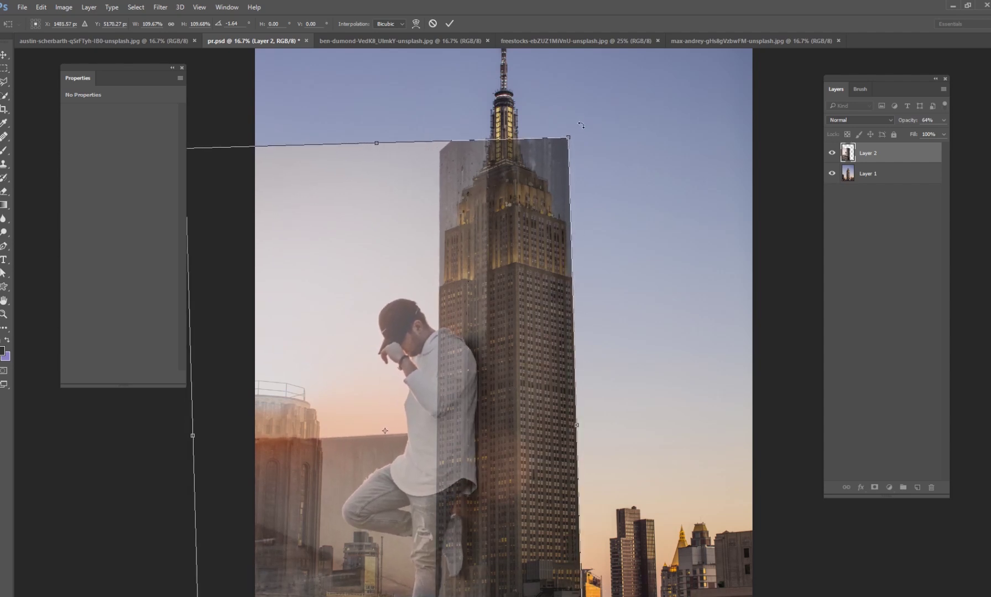
pyautogui.moveTo(581, 125); pyautogui.dragTo(594, 108)
pyautogui.moveTo(532, 235); pyautogui.dragTo(528, 248)
pyautogui.moveTo(628, 347); pyautogui.dragTo(639, 219)
pyautogui.moveTo(516, 415); pyautogui.dragTo(517, 525)
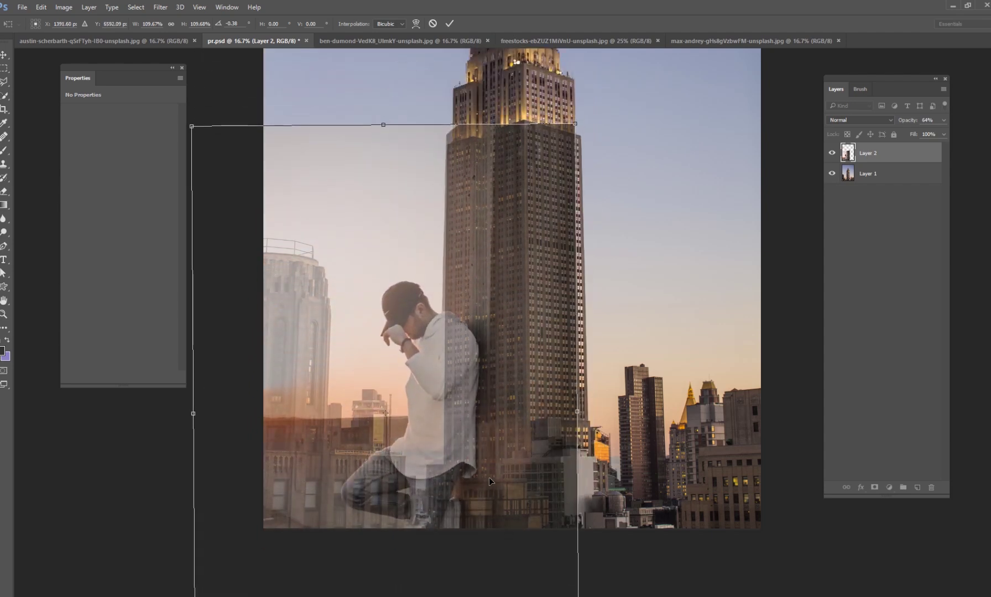
pyautogui.moveTo(488, 449); pyautogui.dragTo(524, 372)
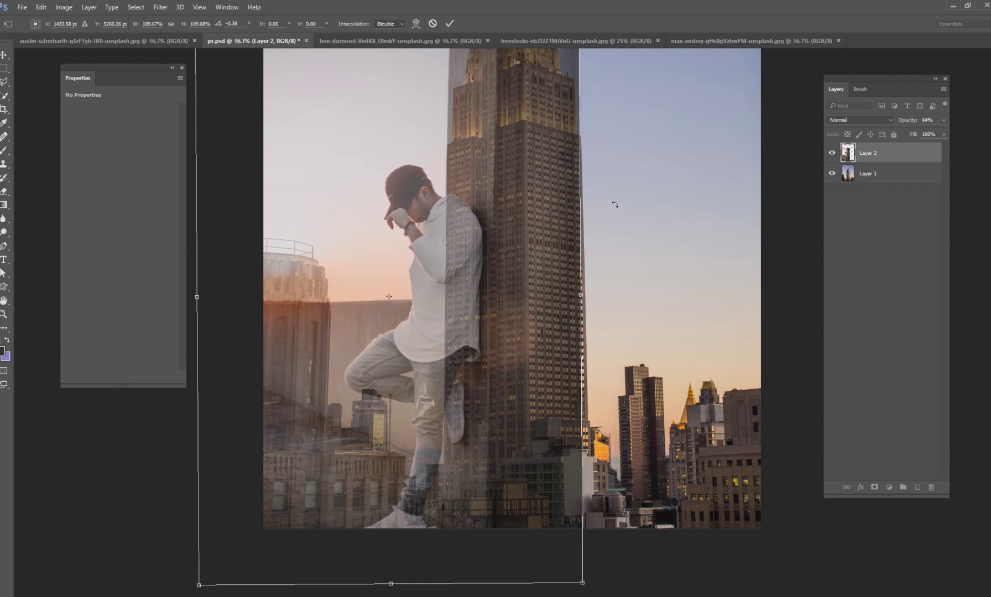
pyautogui.click(448, 24)
# Restore Layer 2's opacity to 100%.
pyautogui.hotkey('ctrl', '-')
pyautogui.hotkey('ctrl', '-')
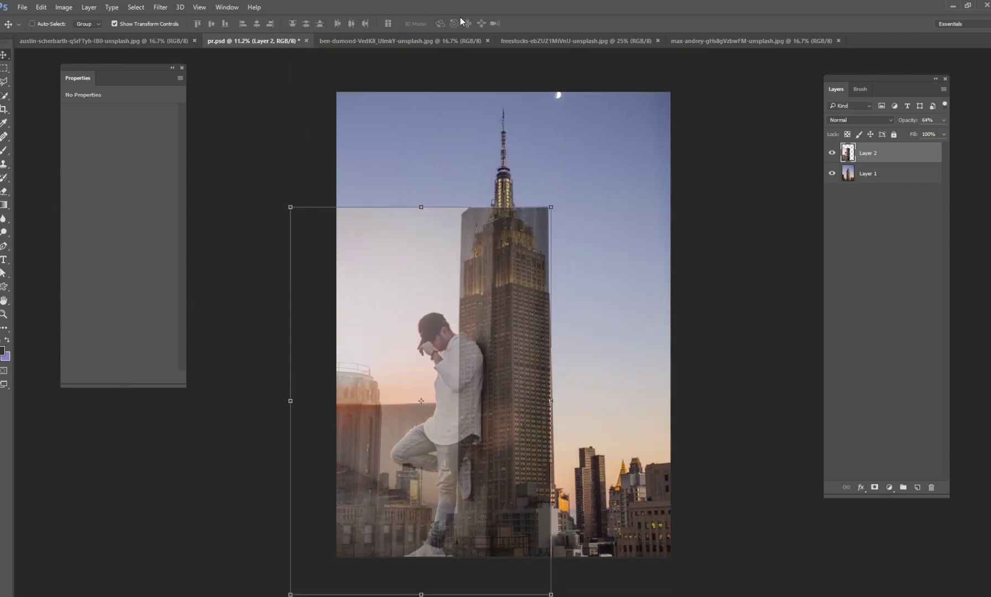
pyautogui.moveTo(942, 130)
pyautogui.mouseDown()
pyautogui.moveTo(967, 140)
pyautogui.moveTo(915, 143)
pyautogui.moveTo(962, 143)
pyautogui.moveTo(960, 130)
pyautogui.mouseUp()
# Select the whole man on Layer 2, from cap to shoes, with the Quick Selection tool.
pyautogui.hotkey('ctrl', '+')
pyautogui.hotkey('ctrl', '+')
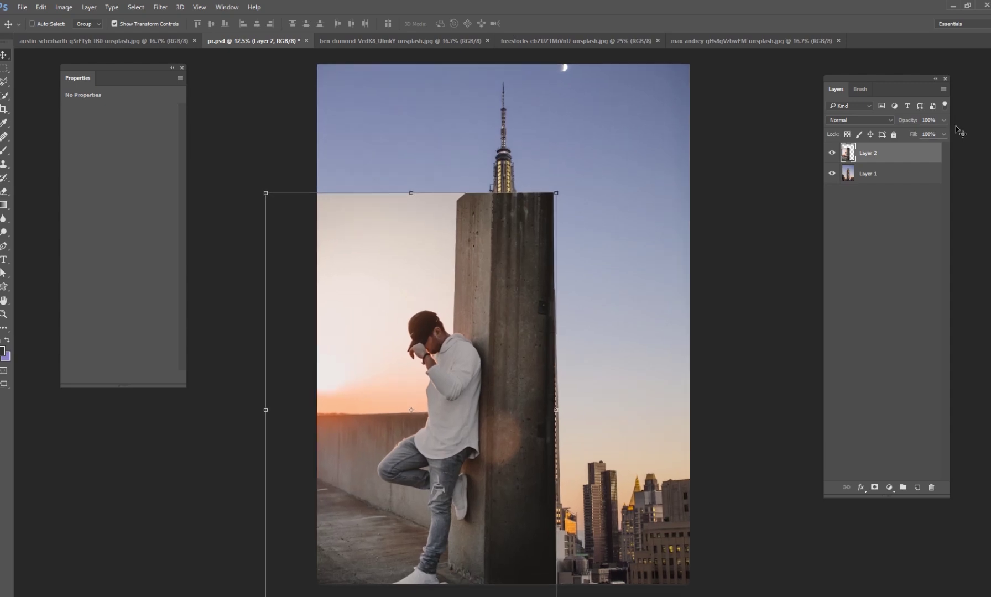
pyautogui.moveTo(618, 360); pyautogui.dragTo(670, 270)
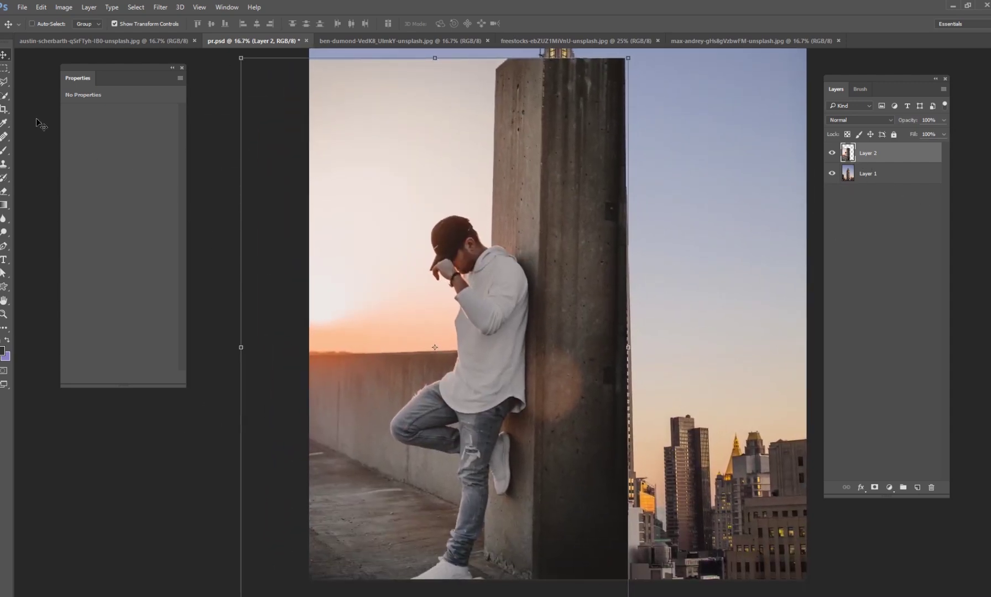
pyautogui.press('w')
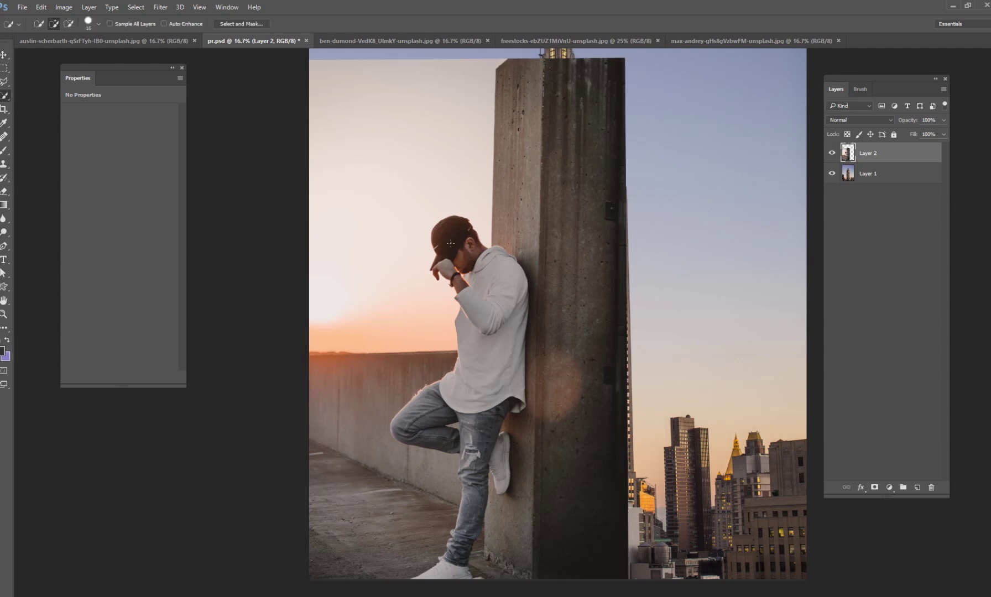
pyautogui.moveTo(490, 275)
pyautogui.mouseDown()
pyautogui.moveTo(504, 298)
pyautogui.moveTo(465, 380)
pyautogui.moveTo(410, 426)
pyautogui.moveTo(487, 431)
pyautogui.moveTo(483, 420)
pyautogui.moveTo(467, 520)
pyautogui.moveTo(498, 473)
pyautogui.moveTo(446, 567)
pyautogui.moveTo(464, 498)
pyautogui.mouseUp()
pyautogui.rightClick(9, 98)
pyautogui.click(55, 96)
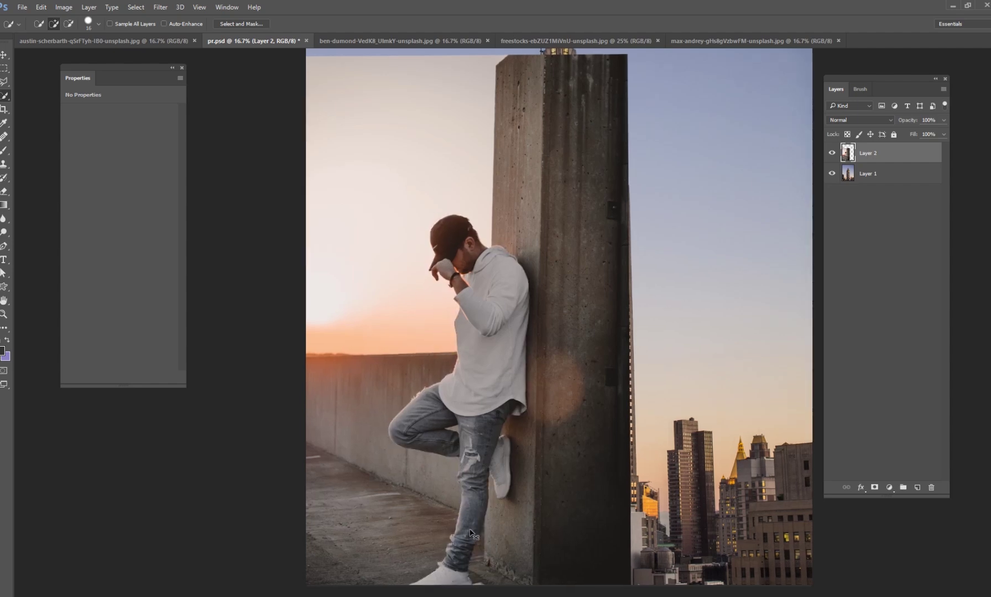
# Subtract the gap behind the man's bent knee from the selection, using the Lasso with a 0.2 px feather.
pyautogui.hotkey('ctrl', '+')
pyautogui.hotkey('ctrl', '+')
pyautogui.hotkey('ctrl', '+')
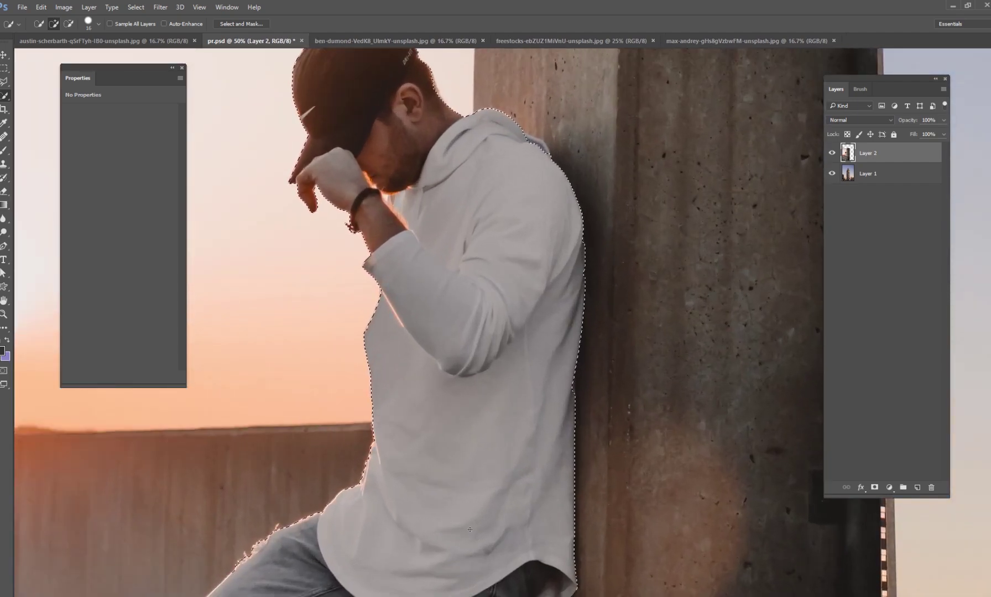
pyautogui.moveTo(469, 529); pyautogui.dragTo(605, 146)
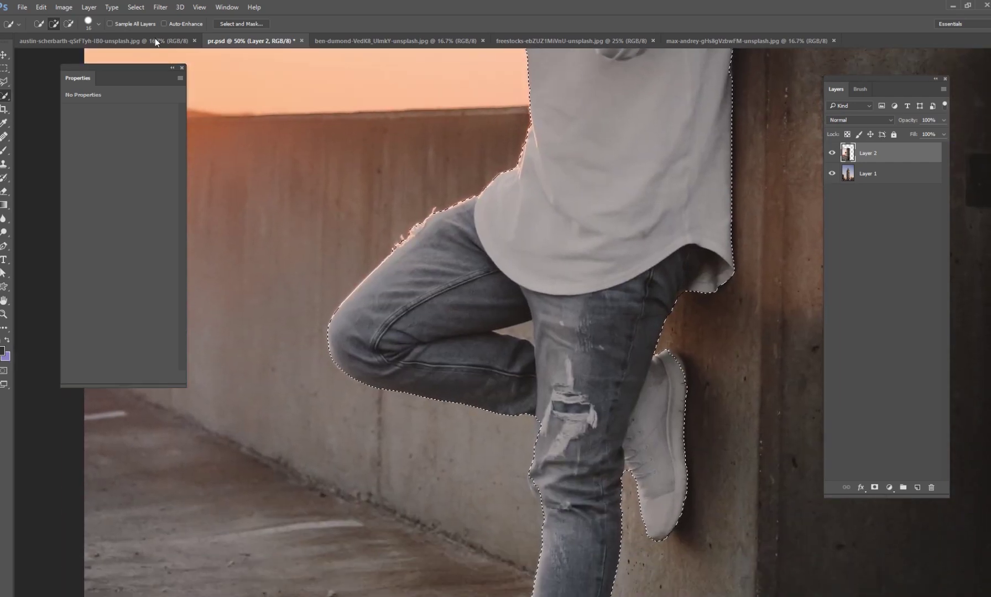
pyautogui.click(4, 82)
pyautogui.click(38, 81)
pyautogui.click(60, 25)
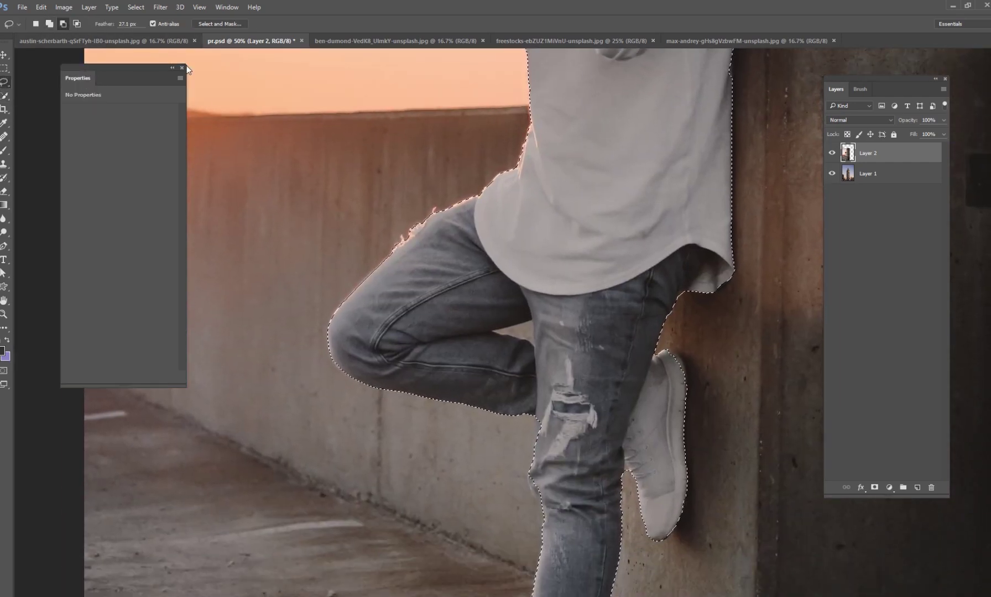
pyautogui.click(97, 26)
pyautogui.write('0.2')
pyautogui.press('Return')
pyautogui.moveTo(521, 324)
pyautogui.mouseDown()
pyautogui.moveTo(491, 331)
pyautogui.moveTo(534, 349)
pyautogui.moveTo(534, 321)
pyautogui.moveTo(511, 326)
pyautogui.mouseUp()
# Examine the selection outline along the man's legs, shoe, shirt and cap for inaccurate edges.
pyautogui.press('space')
pyautogui.moveTo(550, 431)
pyautogui.mouseDown()
pyautogui.moveTo(508, 240)
pyautogui.moveTo(512, 339)
pyautogui.moveTo(548, 352)
pyautogui.moveTo(513, 429)
pyautogui.moveTo(549, 464)
pyautogui.moveTo(580, 312)
pyautogui.mouseUp()
pyautogui.press('space')
pyautogui.moveTo(496, 321); pyautogui.dragTo(505, 453)
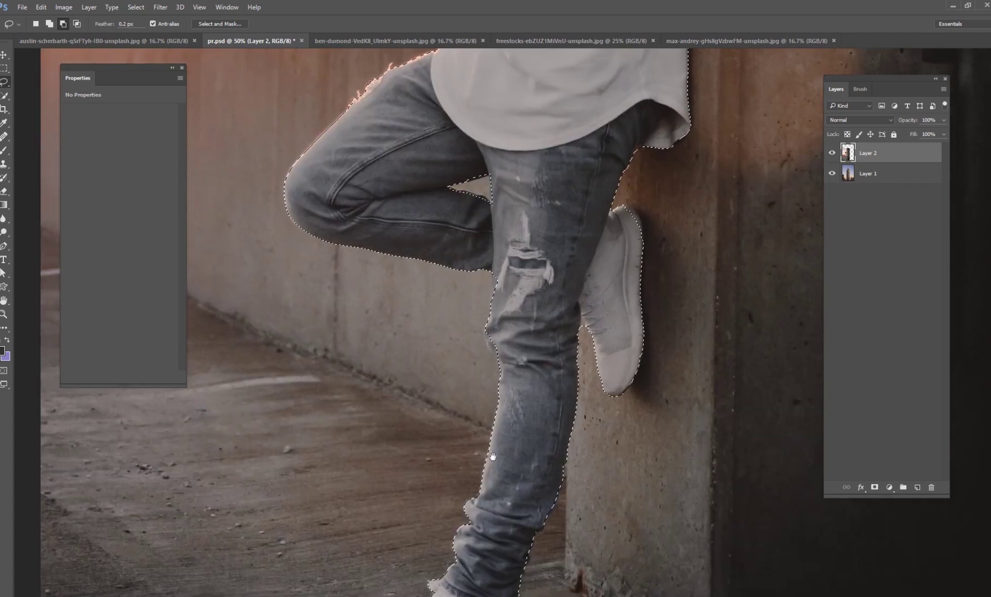
pyautogui.moveTo(515, 342); pyautogui.dragTo(504, 410)
pyautogui.hotkey('ctrl', 'z')
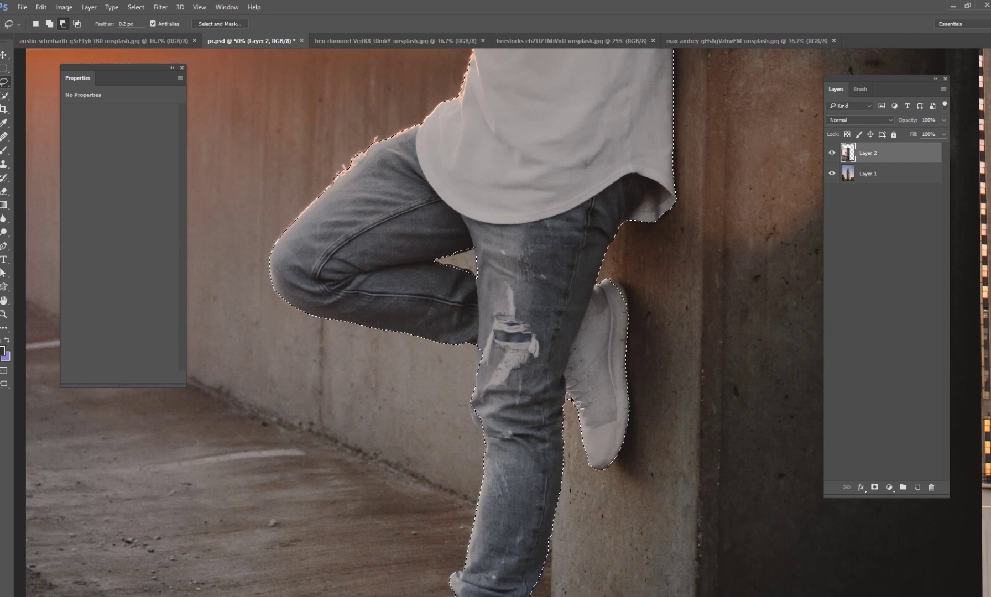
pyautogui.press('space')
pyautogui.moveTo(614, 311); pyautogui.dragTo(616, 575)
pyautogui.moveTo(593, 105); pyautogui.dragTo(621, 387)
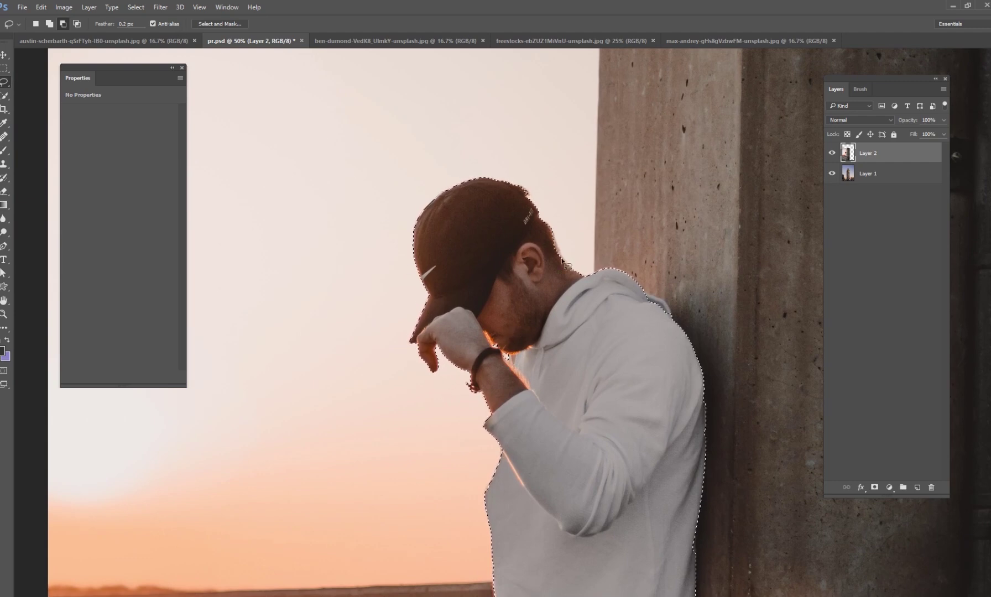
# Mask out the background around the man by adding a layer mask to Layer 2 from the selection.
pyautogui.hotkey('ctrl', '0')
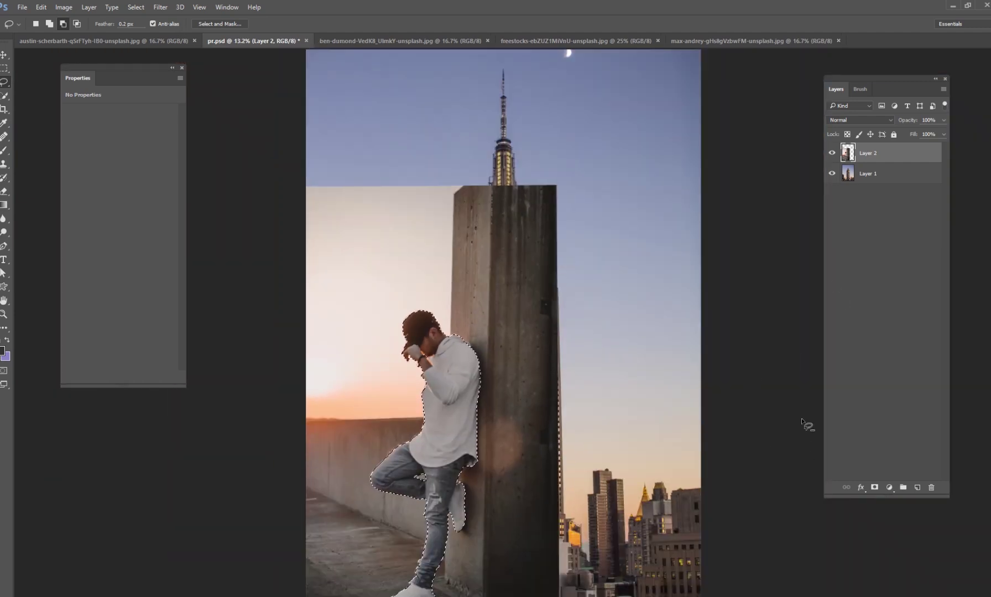
pyautogui.click(874, 488)
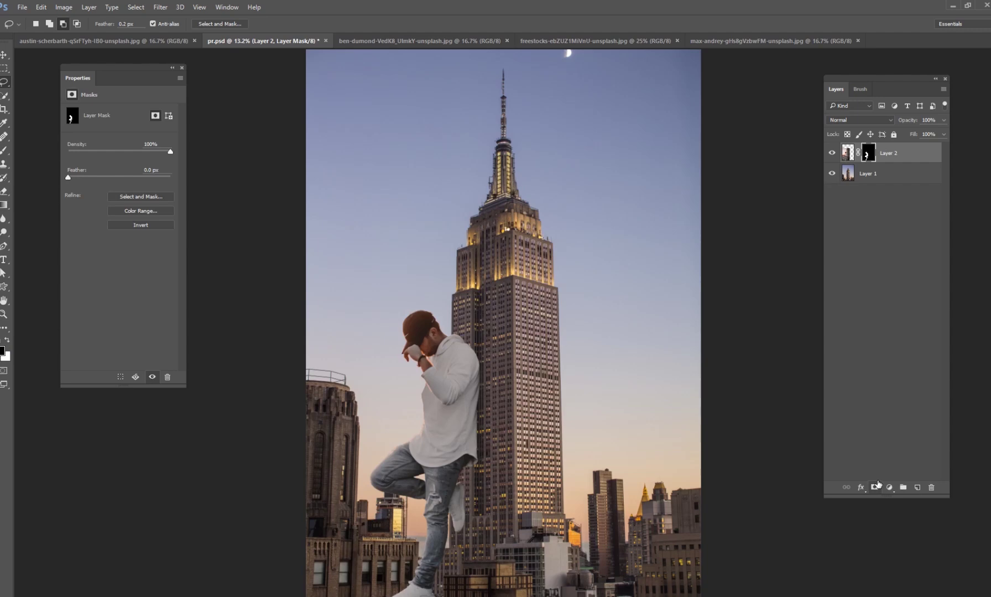
# Examine the masked man's edges up close against the city, from the shirt and bent knee to the shoes.
pyautogui.hotkey('ctrl', '+')
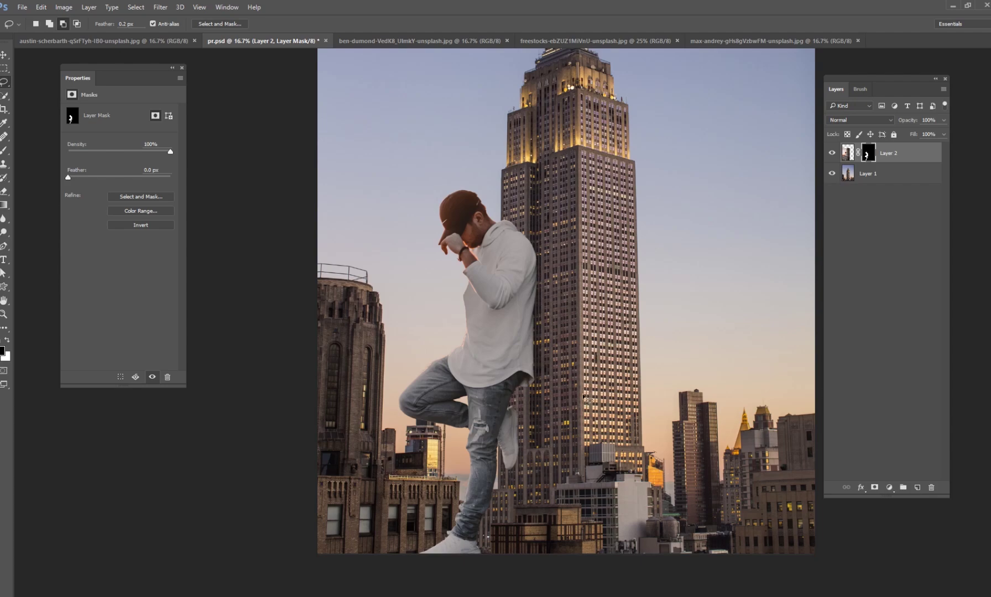
pyautogui.hotkey('ctrl', '+')
pyautogui.hotkey('ctrl', '+')
pyautogui.hotkey('ctrl', '+')
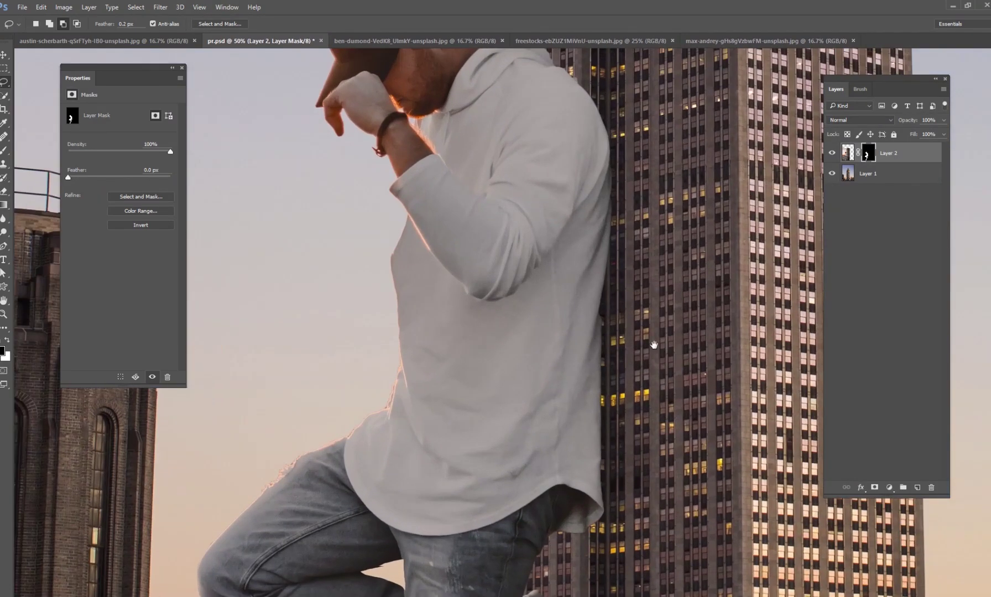
pyautogui.moveTo(542, 416); pyautogui.dragTo(684, 200)
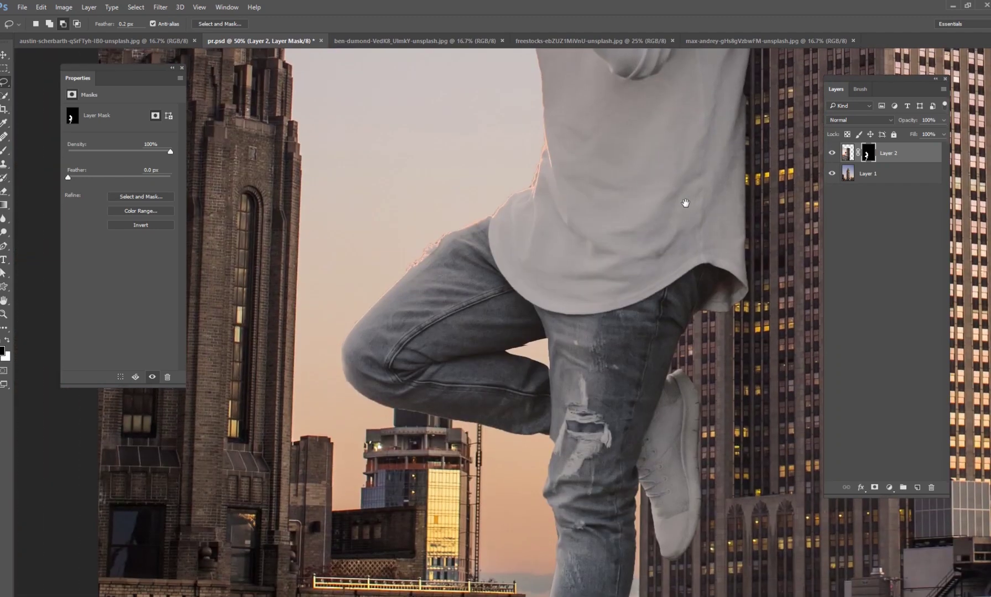
pyautogui.moveTo(563, 354); pyautogui.dragTo(587, 300)
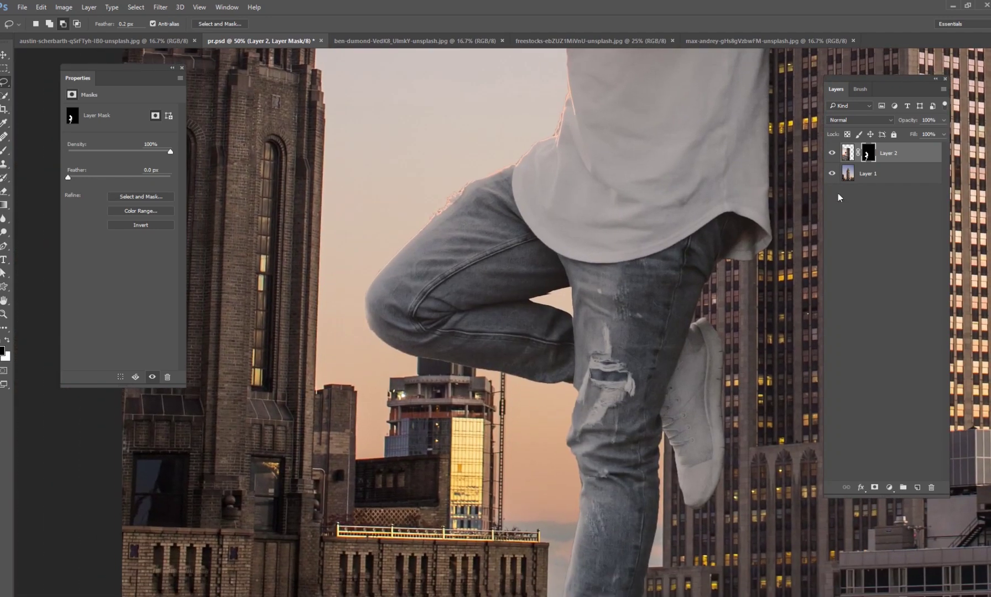
pyautogui.click(831, 154)
pyautogui.moveTo(579, 474); pyautogui.dragTo(605, 229)
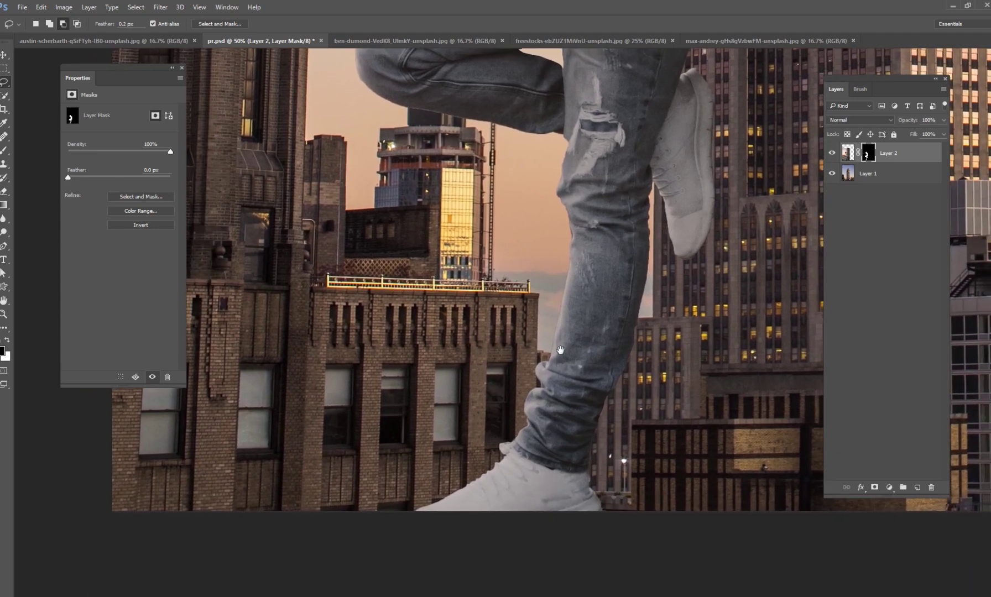
pyautogui.moveTo(560, 349); pyautogui.dragTo(510, 383)
pyautogui.moveTo(473, 296); pyautogui.dragTo(529, 397)
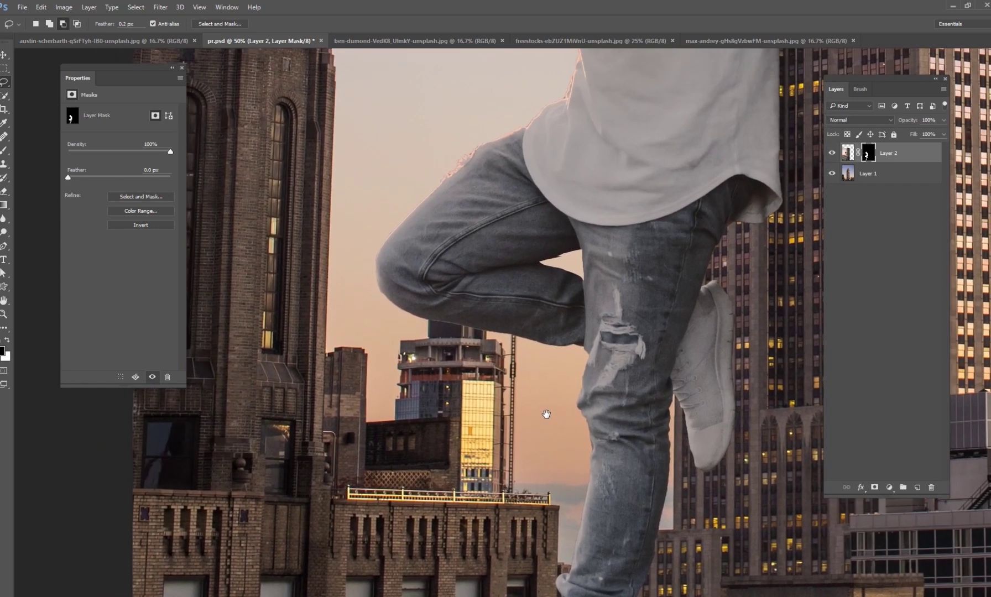
# Set up the Brush at 51 px size and 100% flow for painting on Layer 2's mask.
pyautogui.hotkey('ctrl', '0')
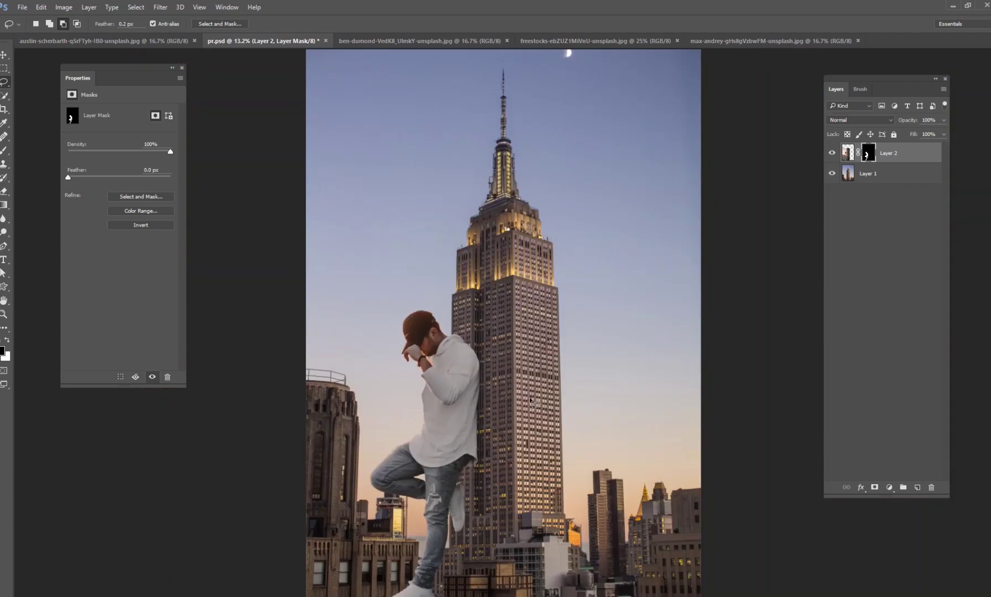
pyautogui.hotkey('ctrl', '+')
pyautogui.hotkey('ctrl', '+')
pyautogui.moveTo(529, 397); pyautogui.dragTo(634, 139)
pyautogui.hotkey('ctrl', '+')
pyautogui.hotkey('ctrl', '+')
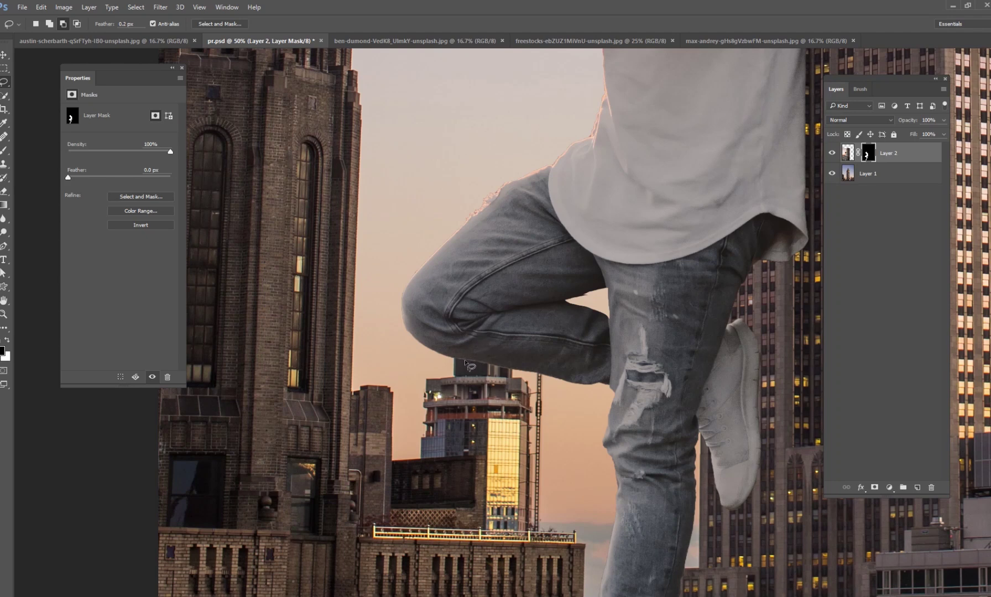
pyautogui.click(5, 150)
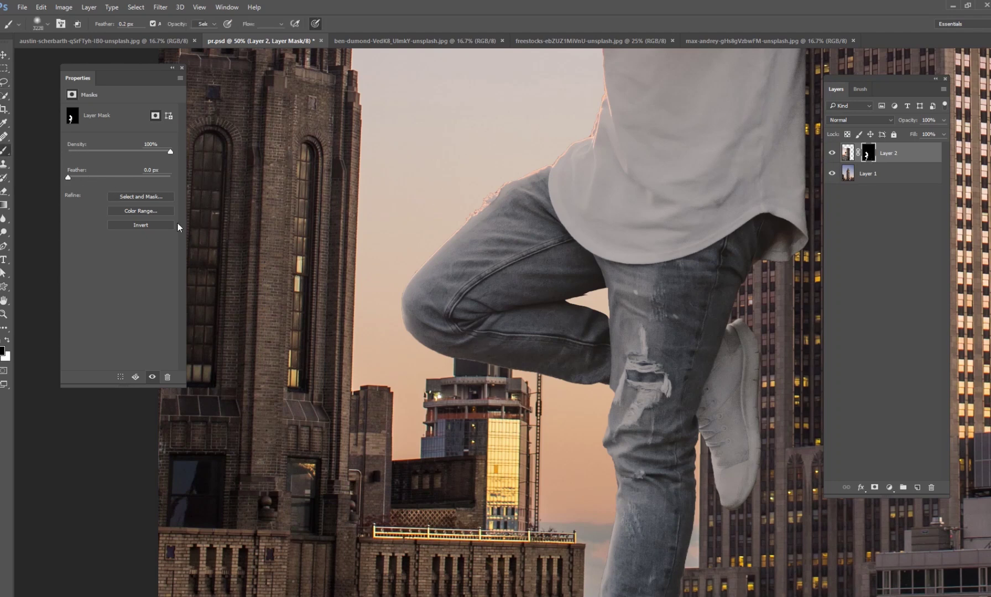
pyautogui.rightClick(478, 357)
pyautogui.moveTo(574, 382); pyautogui.dragTo(548, 387)
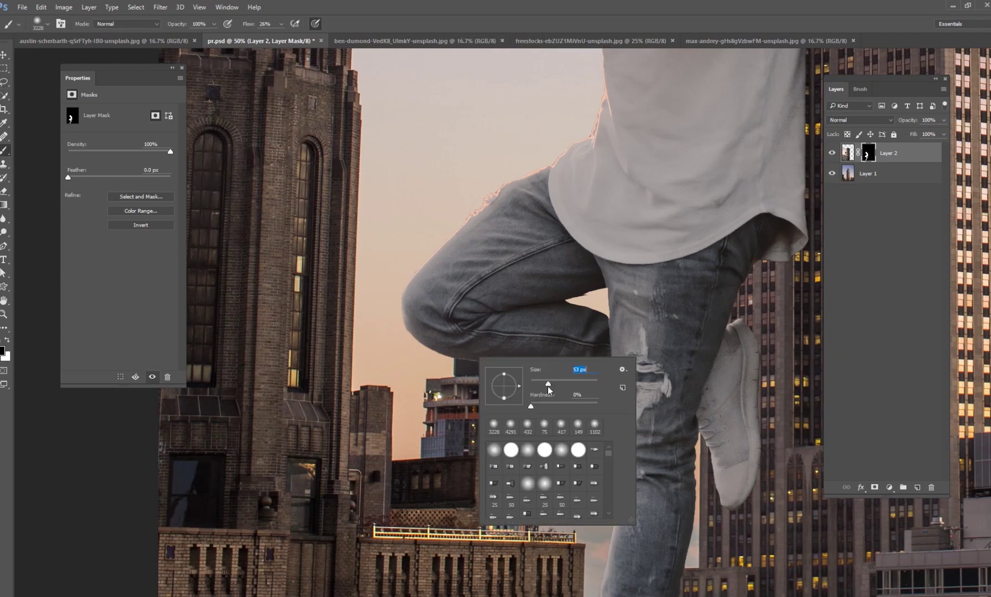
pyautogui.click(281, 24)
pyautogui.moveTo(285, 35); pyautogui.dragTo(320, 37)
# Try to mask out the bent leg where it overlaps the rooftop below the knee.
pyautogui.click(465, 360)
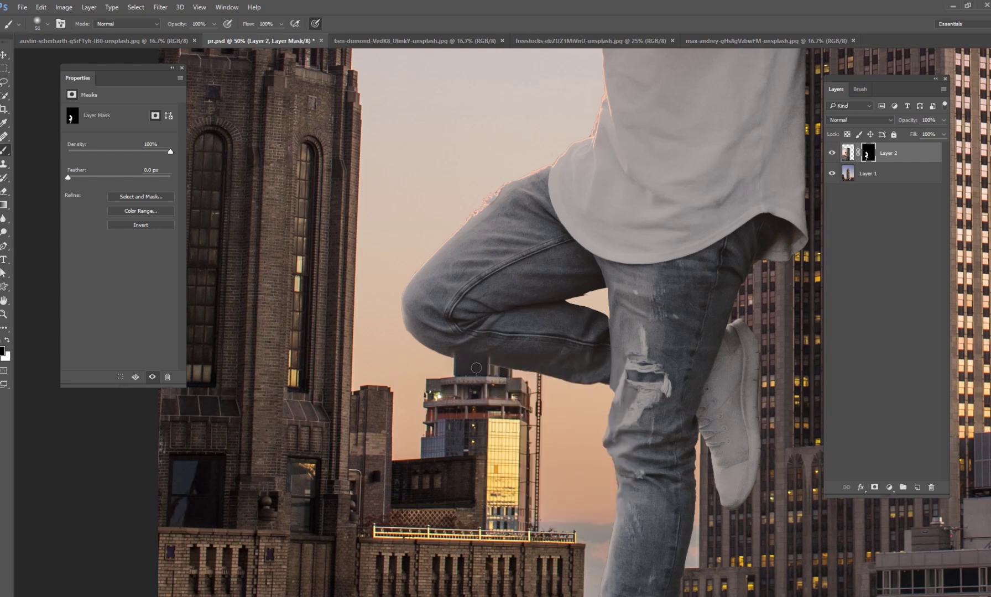
pyautogui.moveTo(476, 368)
pyautogui.mouseDown()
pyautogui.moveTo(505, 362)
pyautogui.moveTo(506, 374)
pyautogui.moveTo(500, 357)
pyautogui.moveTo(469, 345)
pyautogui.moveTo(492, 347)
pyautogui.mouseUp()
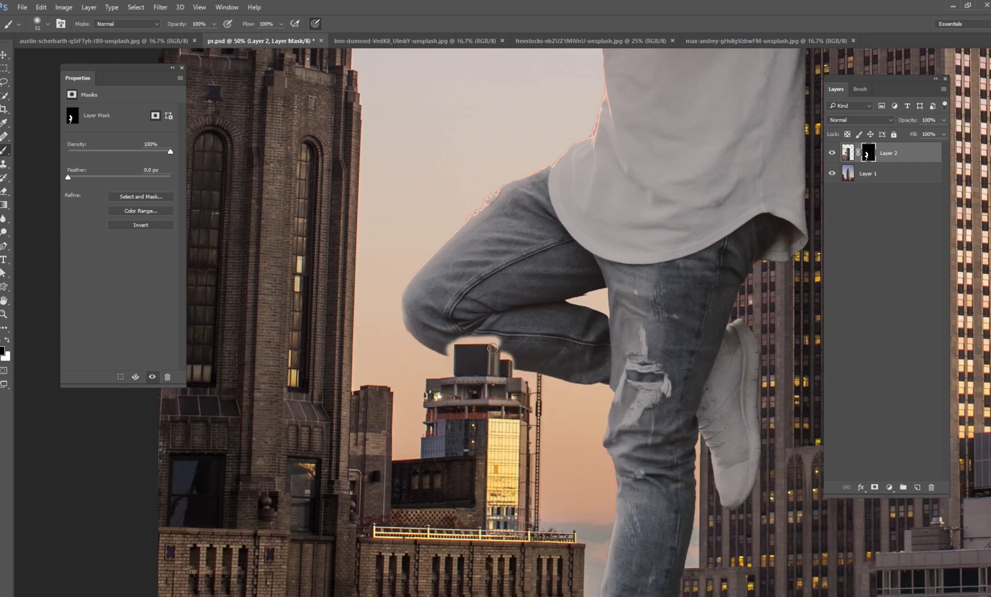
pyautogui.hotkey('ctrl', 'z')
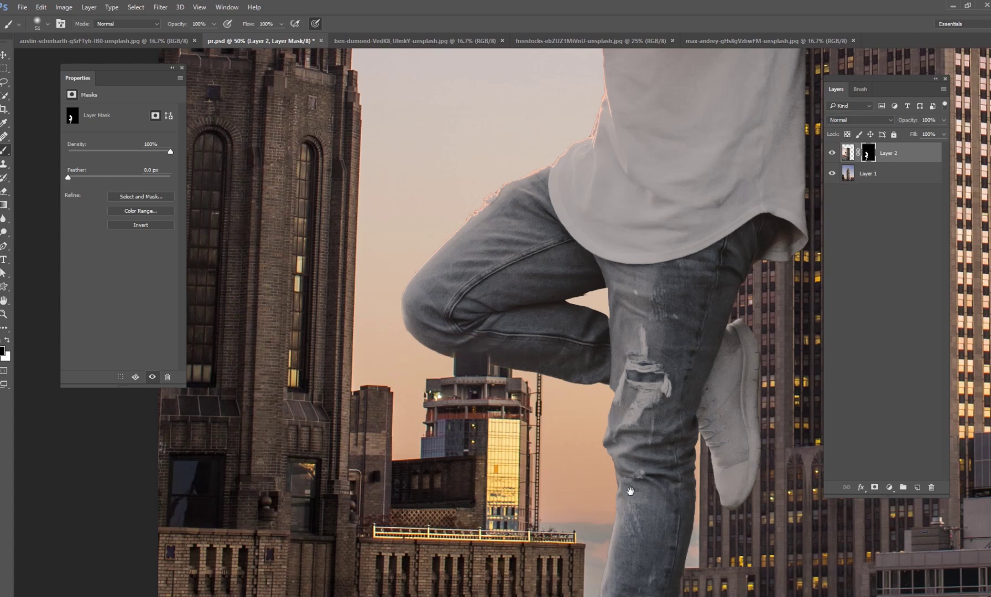
# Set the brush hardness to 100% and lower Layer 2's opacity to 34% so the buildings show through the leg.
pyautogui.moveTo(608, 489); pyautogui.dragTo(548, 226)
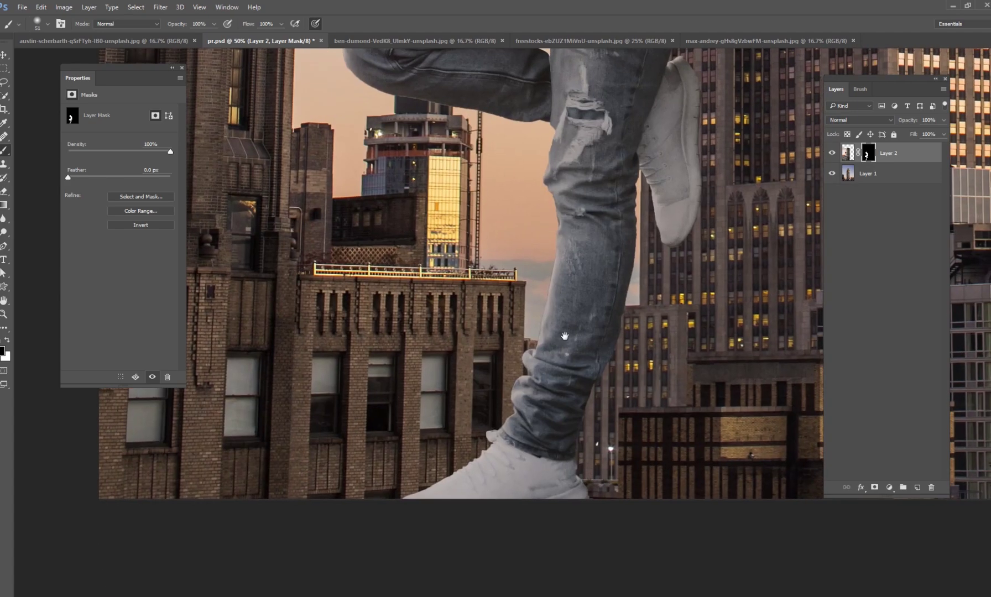
pyautogui.rightClick(462, 366)
pyautogui.moveTo(555, 415); pyautogui.dragTo(618, 394)
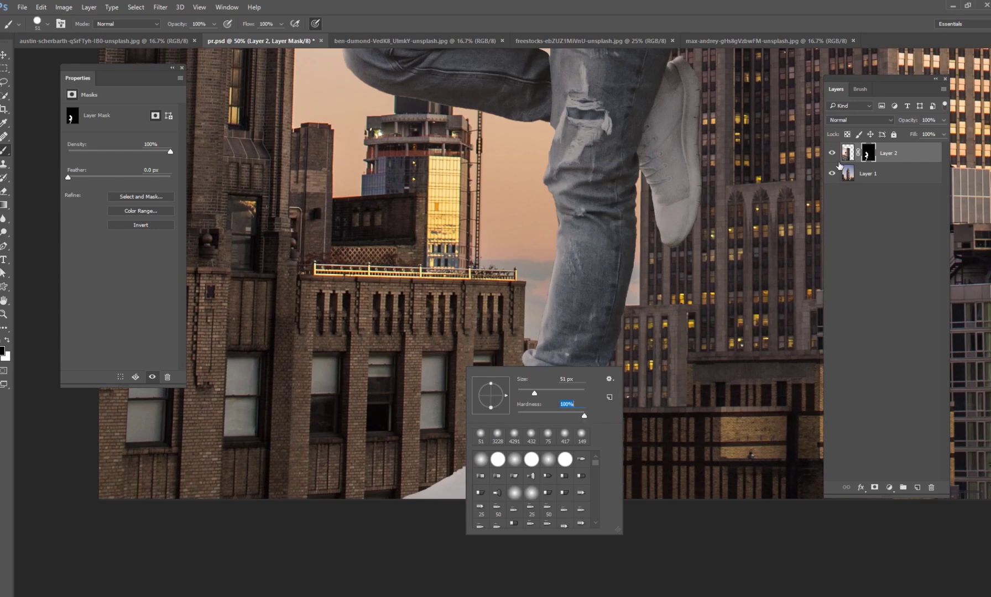
pyautogui.click(828, 156)
pyautogui.click(829, 155)
pyautogui.click(943, 120)
pyautogui.moveTo(943, 132); pyautogui.dragTo(909, 132)
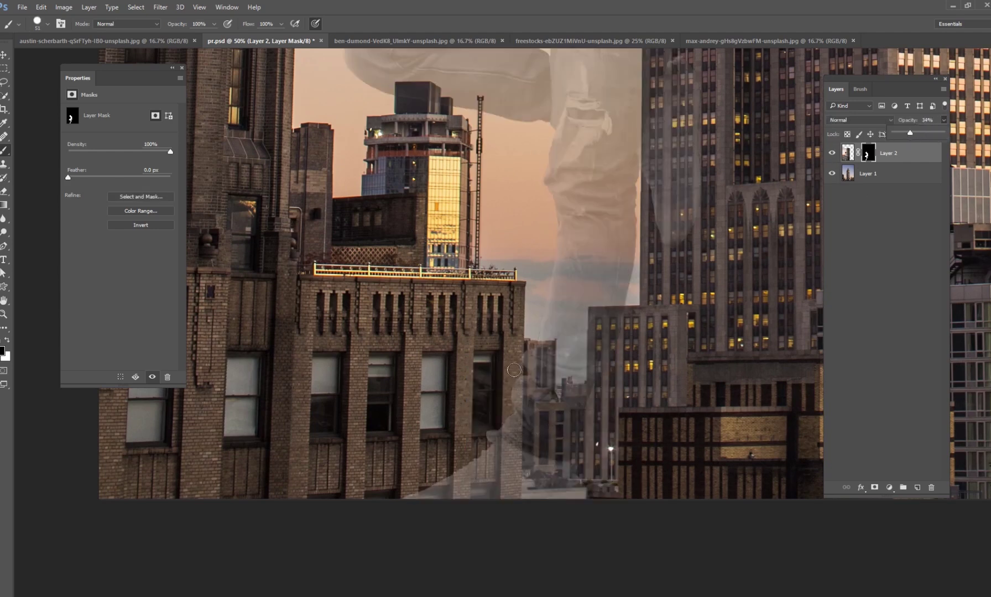
# Mask out the shoe over the brick building, and the leg over the building behind it with a 28 px brush.
pyautogui.click(511, 510)
pyautogui.moveTo(513, 509)
pyautogui.mouseDown()
pyautogui.moveTo(490, 404)
pyautogui.moveTo(508, 477)
pyautogui.moveTo(464, 498)
pyautogui.moveTo(456, 462)
pyautogui.mouseUp()
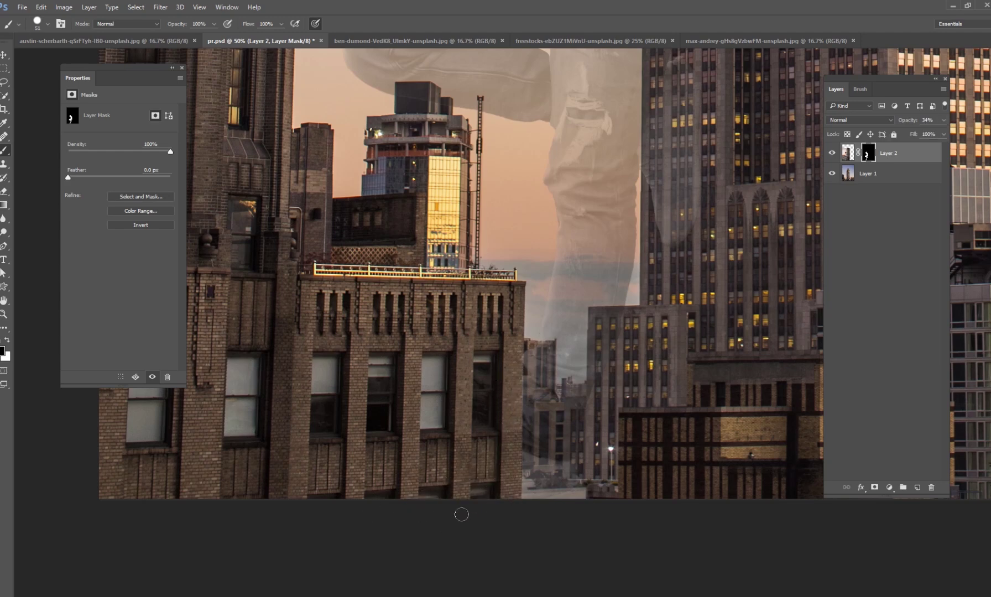
pyautogui.rightClick(598, 315)
pyautogui.moveTo(688, 343); pyautogui.dragTo(677, 347)
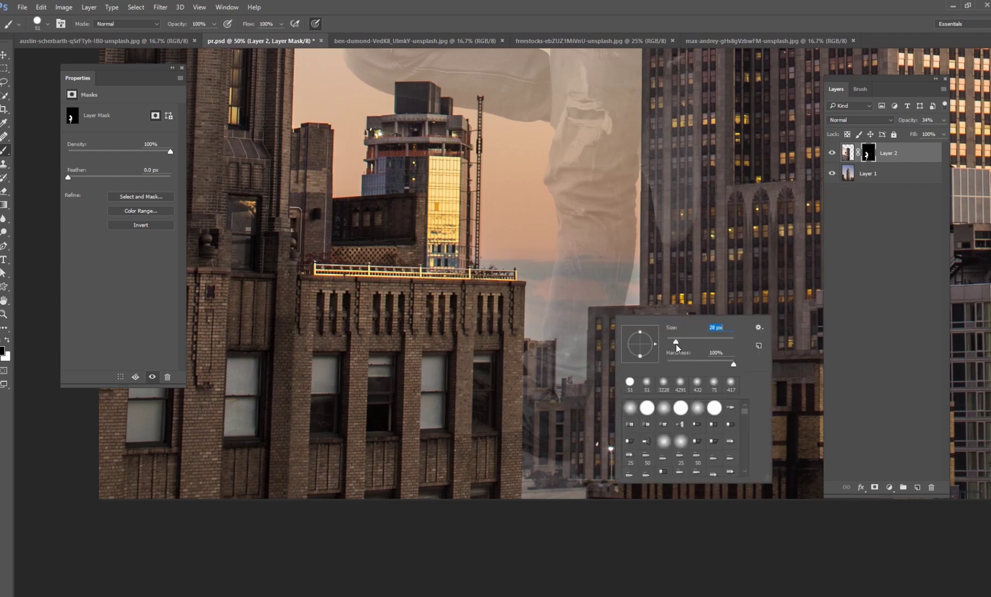
pyautogui.click(592, 311)
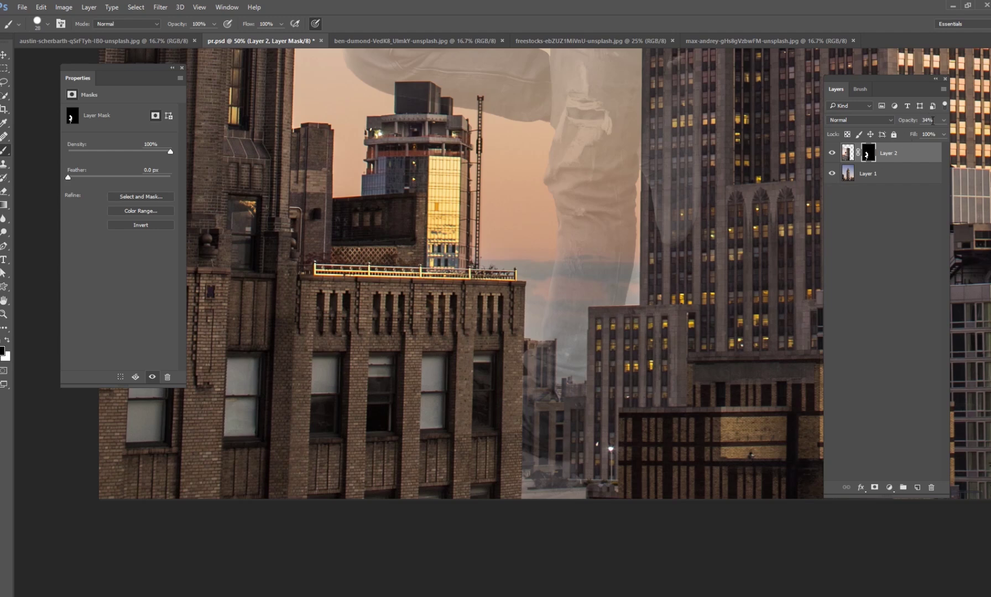
# Restore Layer 2's opacity to 100% and mask out the heel of the standing shoe where it overlaps the building behind.
pyautogui.moveTo(936, 133); pyautogui.dragTo(942, 132)
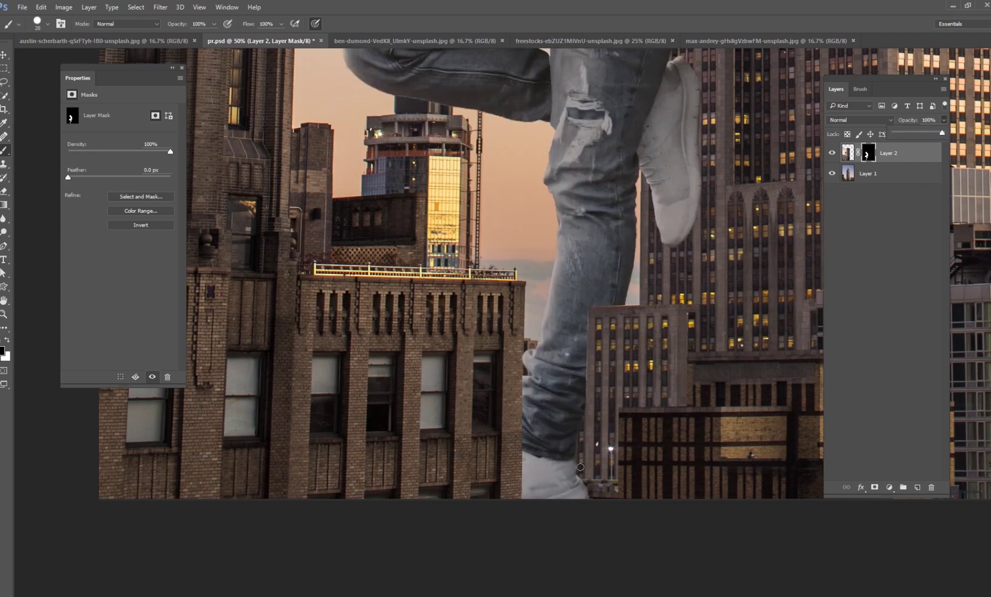
pyautogui.click(579, 465)
pyautogui.keyDown('shift'); pyautogui.click(579, 504); pyautogui.keyUp('shift')
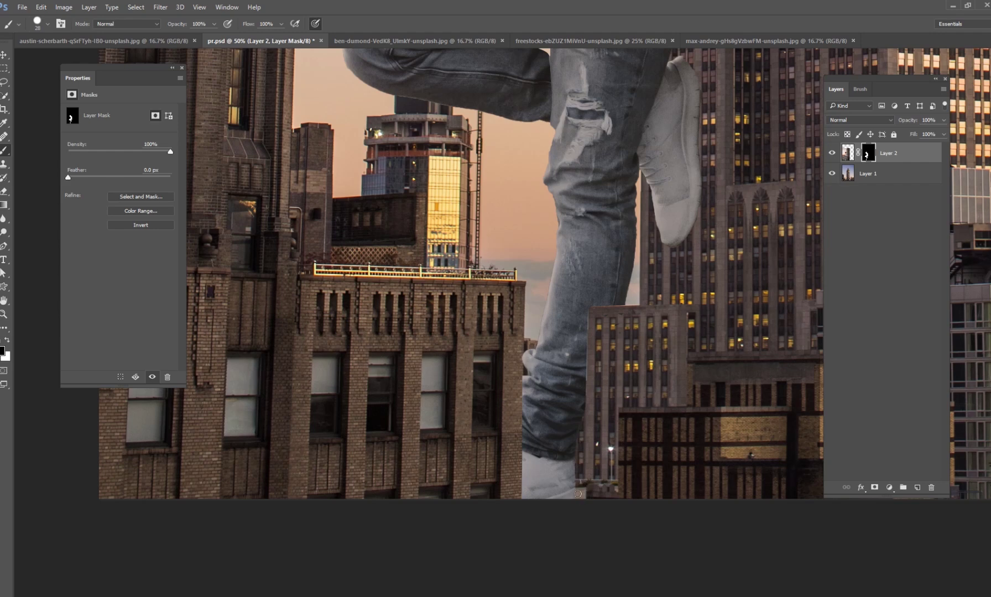
pyautogui.click(832, 153)
pyautogui.click(831, 153)
pyautogui.moveTo(584, 476); pyautogui.dragTo(594, 485)
# Duplicate Layer 2 and delete the layer mask from the copy.
pyautogui.hotkey('ctrl', '0')
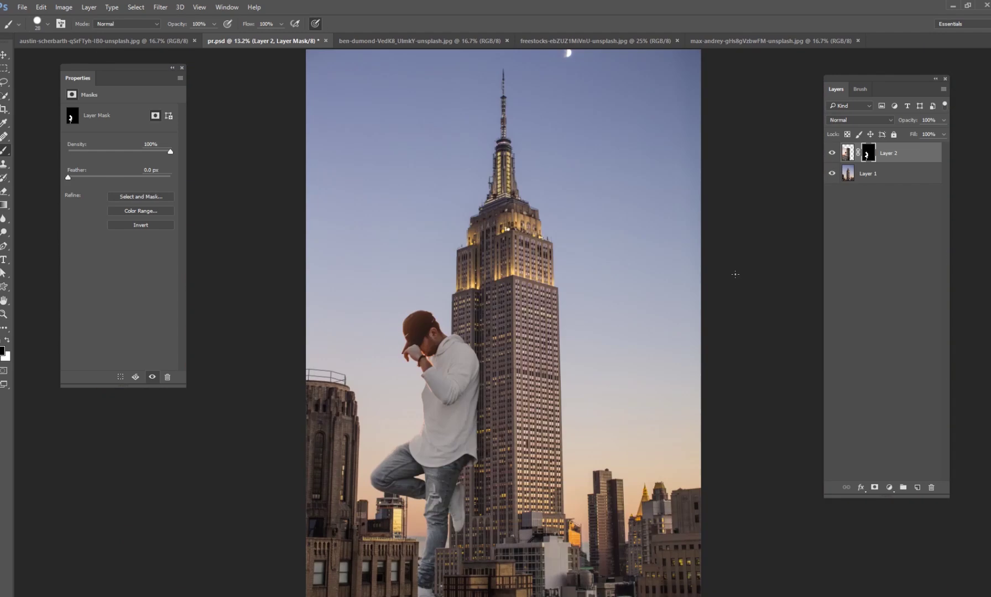
pyautogui.hotkey('ctrl', '+')
pyautogui.hotkey('ctrl', '+')
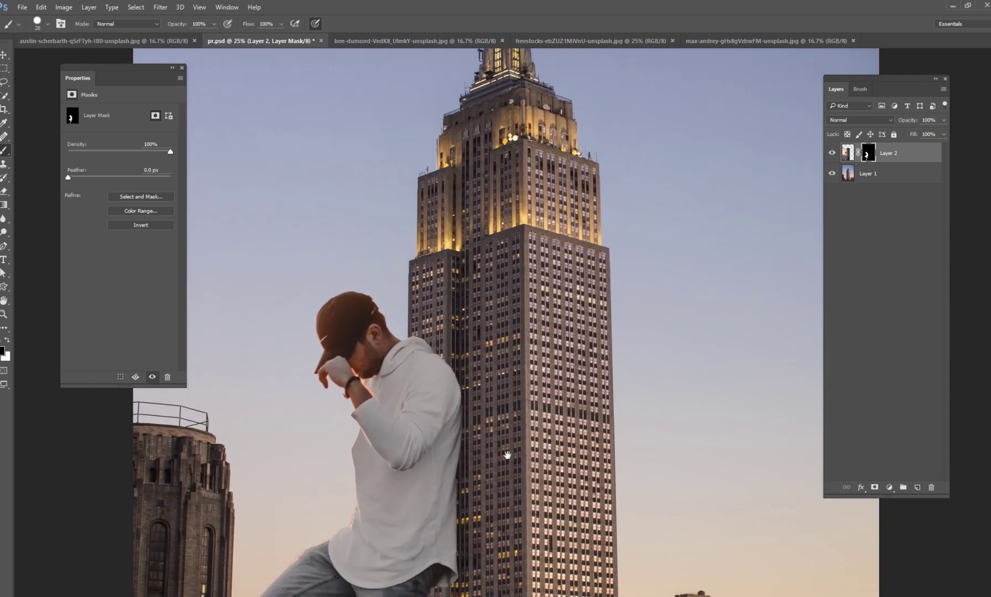
pyautogui.moveTo(506, 454); pyautogui.dragTo(639, 212)
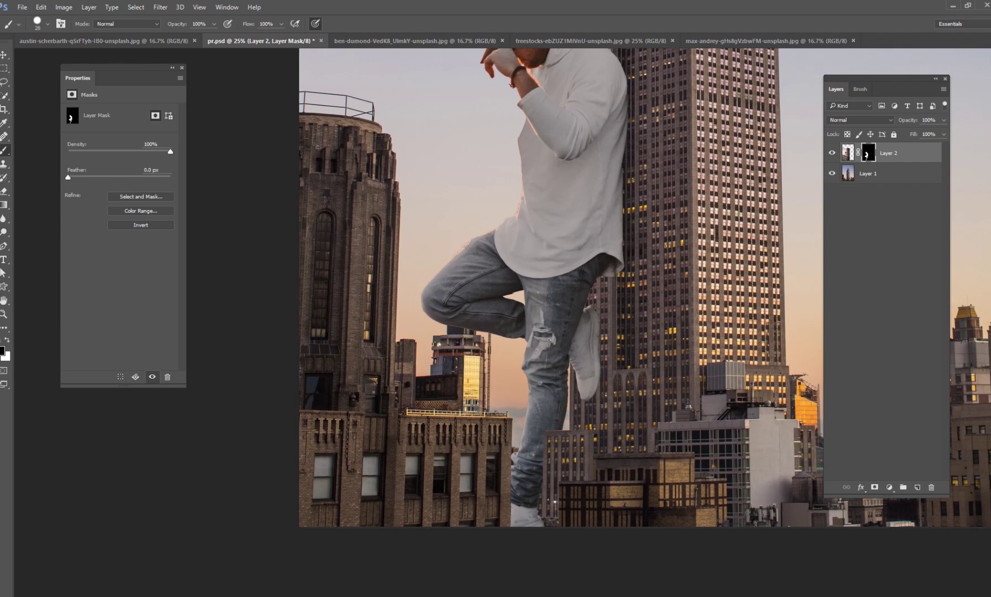
pyautogui.moveTo(582, 279); pyautogui.dragTo(556, 438)
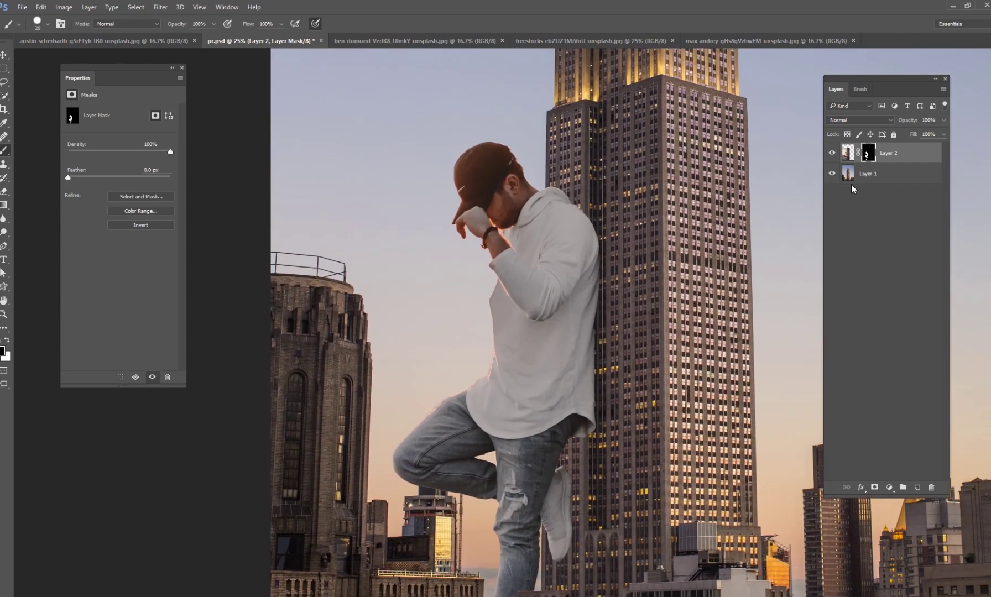
pyautogui.hotkey('ctrl', '2')
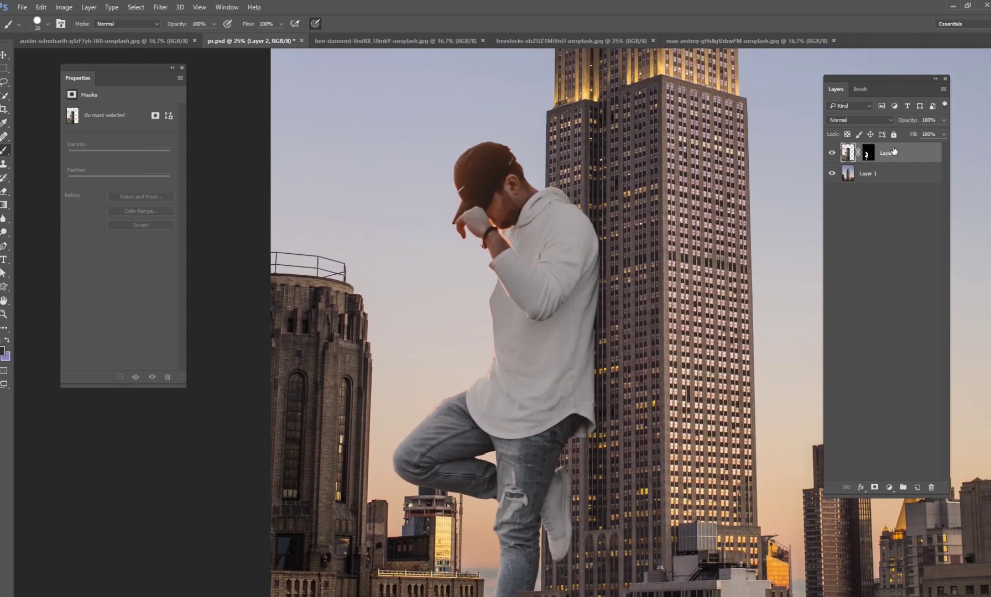
pyautogui.hotkey('ctrl', 'j')
pyautogui.rightClick(867, 153)
pyautogui.click(870, 172)
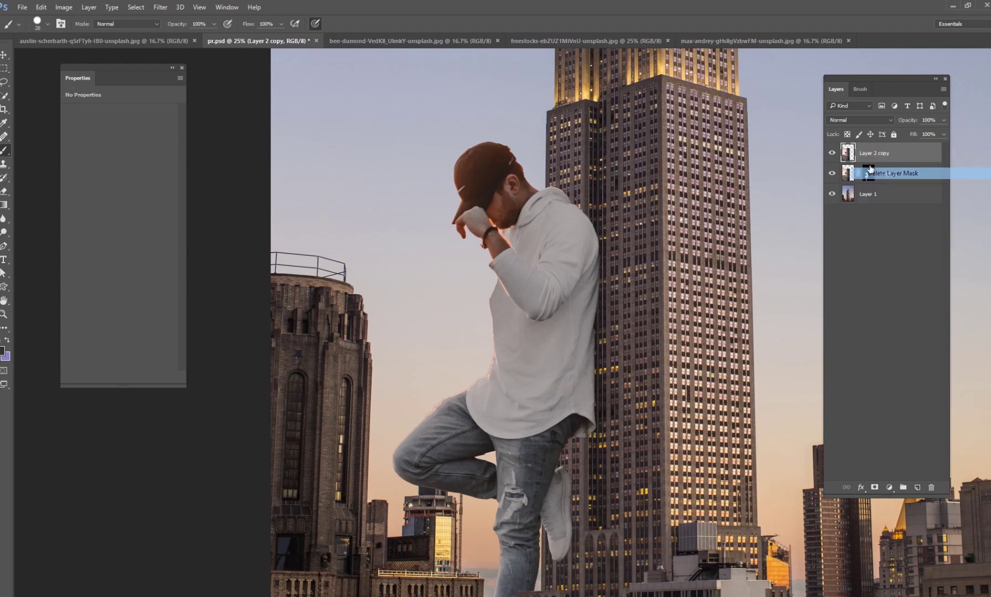
# Examine how the man's shadow falls on the concrete pillar in the unmasked photo, from his shoulders to his raised shoe.
pyautogui.hotkey('ctrl', '+')
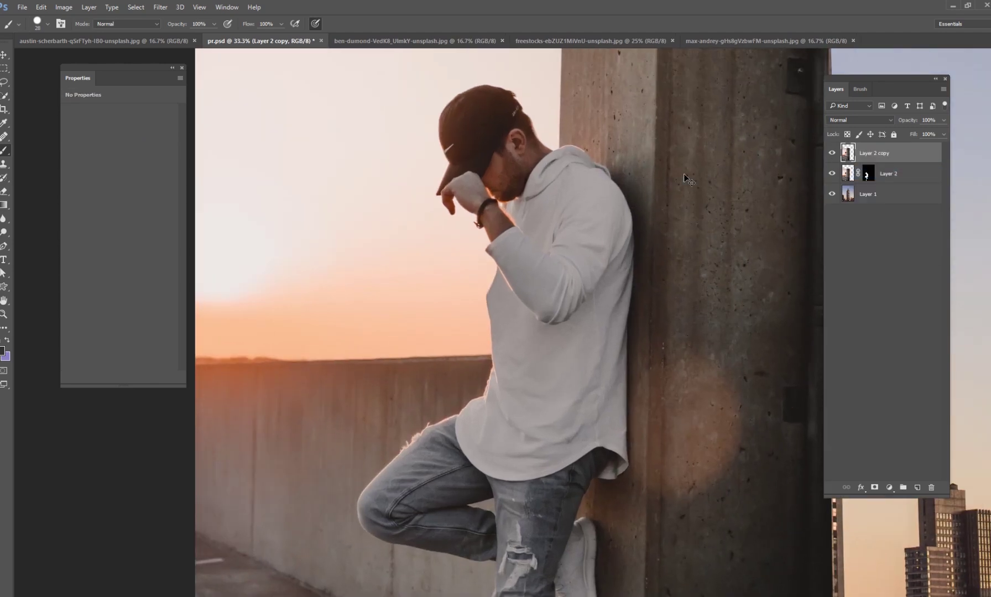
pyautogui.moveTo(664, 322); pyautogui.dragTo(610, 393)
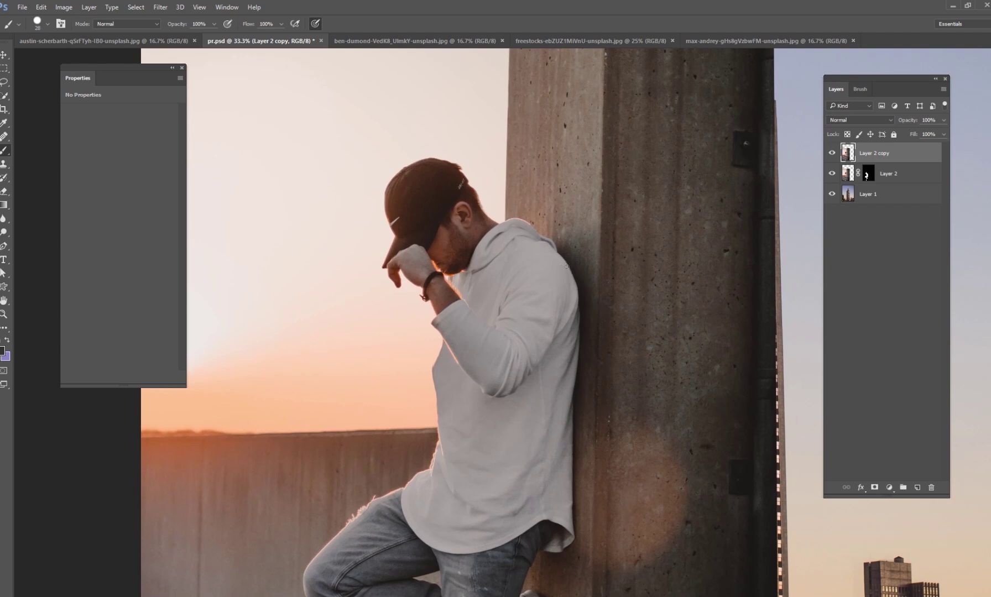
pyautogui.moveTo(583, 355); pyautogui.dragTo(581, 268)
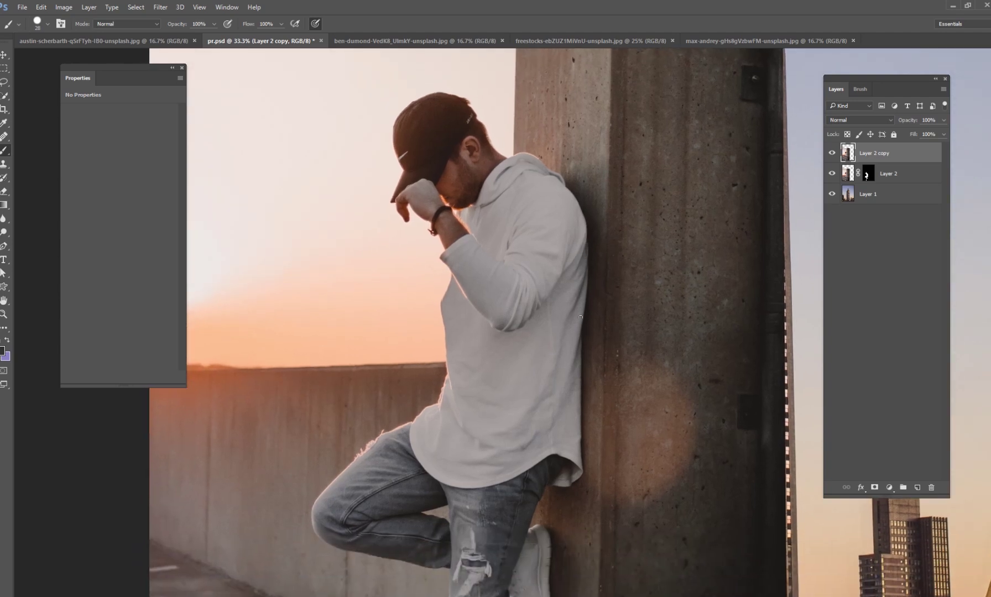
pyautogui.moveTo(577, 390); pyautogui.dragTo(581, 299)
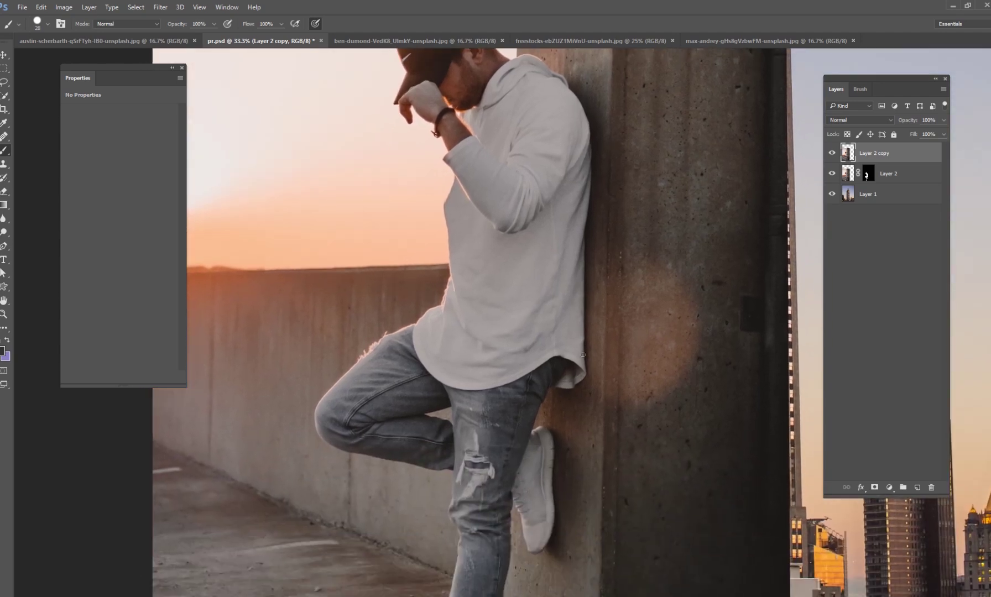
pyautogui.scroll(-4, 568, 391)
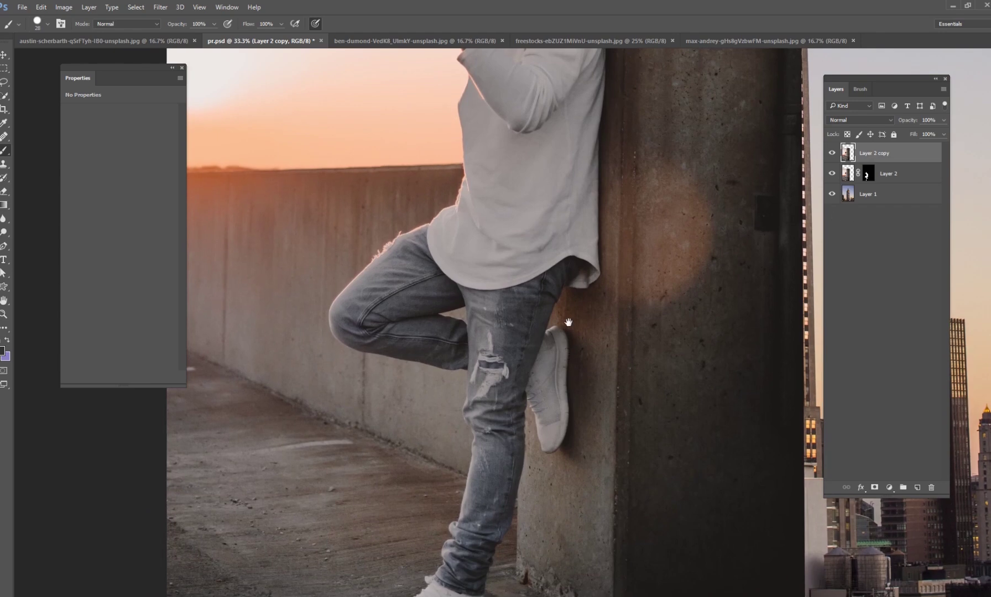
pyautogui.moveTo(568, 321); pyautogui.dragTo(542, 467)
# Hide Layer 2 copy and add a new empty layer directly above Layer 1.
pyautogui.click(830, 154)
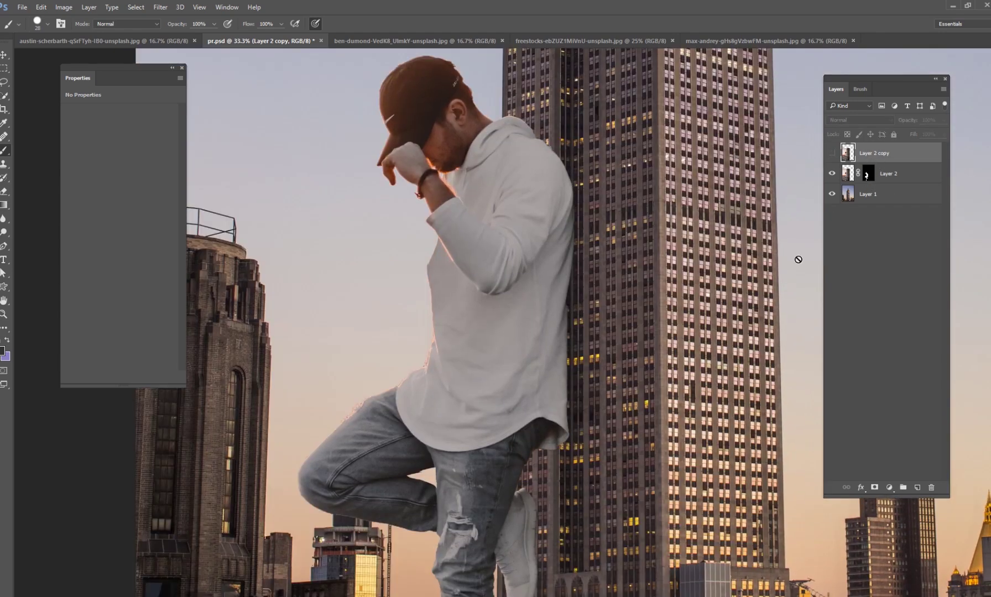
pyautogui.click(884, 184)
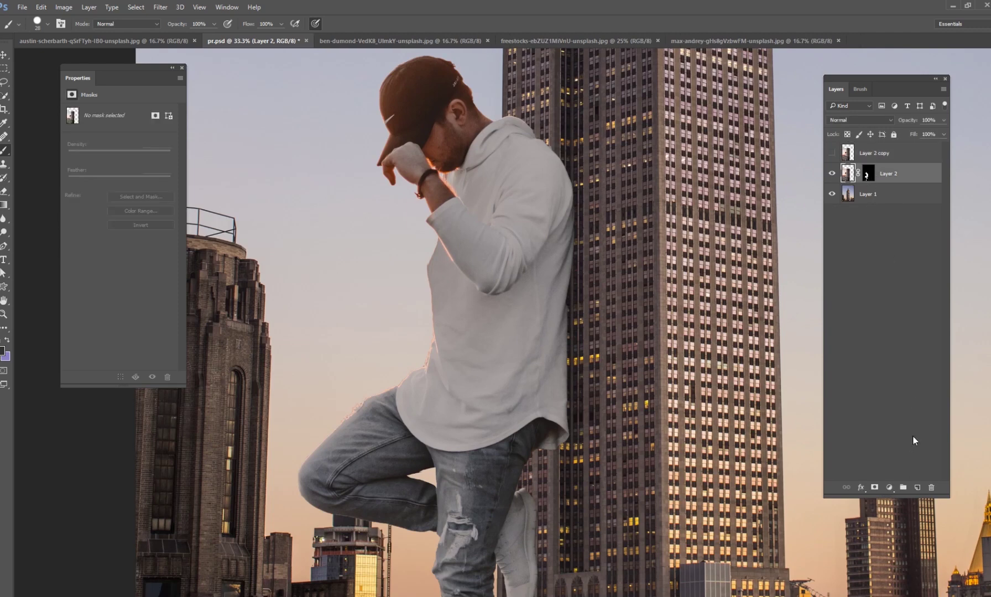
pyautogui.click(877, 194)
pyautogui.click(917, 487)
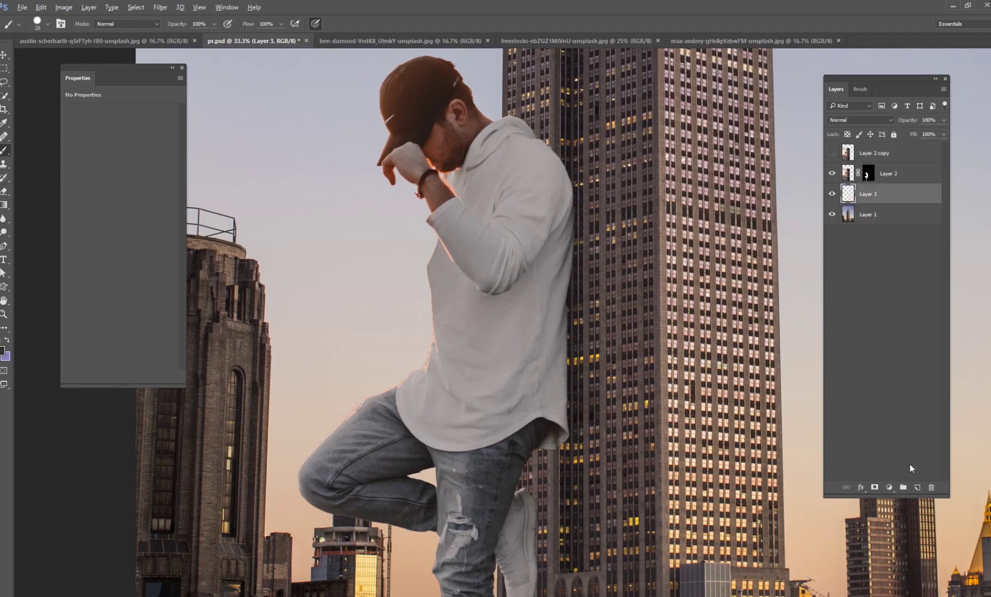
# Clip the new layer to Layer 1 and set its blending mode to Multiply.
pyautogui.hotkey('ctrl', 'alt', 'g')
pyautogui.click(838, 123)
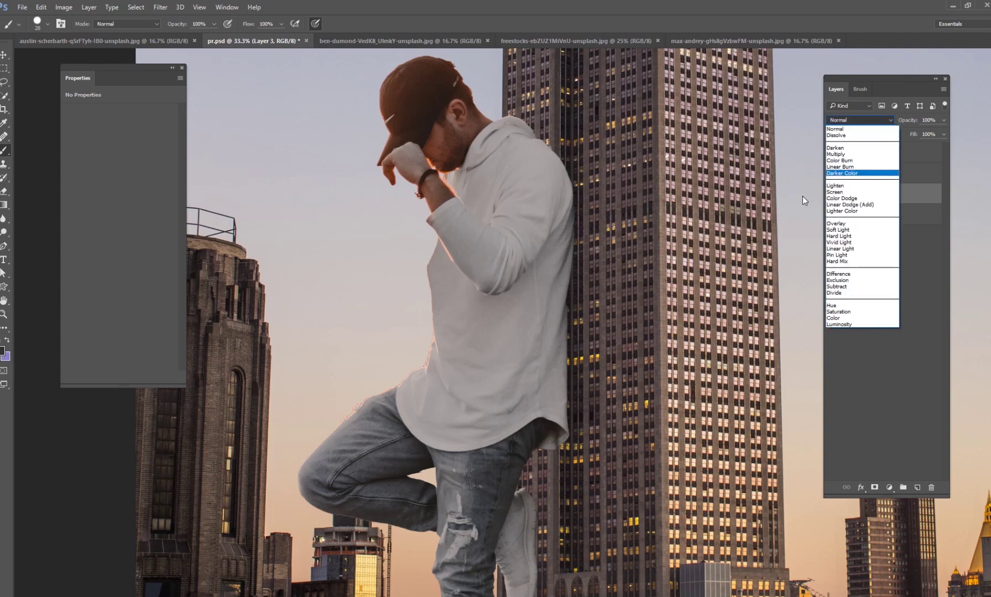
pyautogui.click(848, 160)
# Choose a neutral dark grey foreground colour and set the Brush flow to 17%.
pyautogui.click(2, 352)
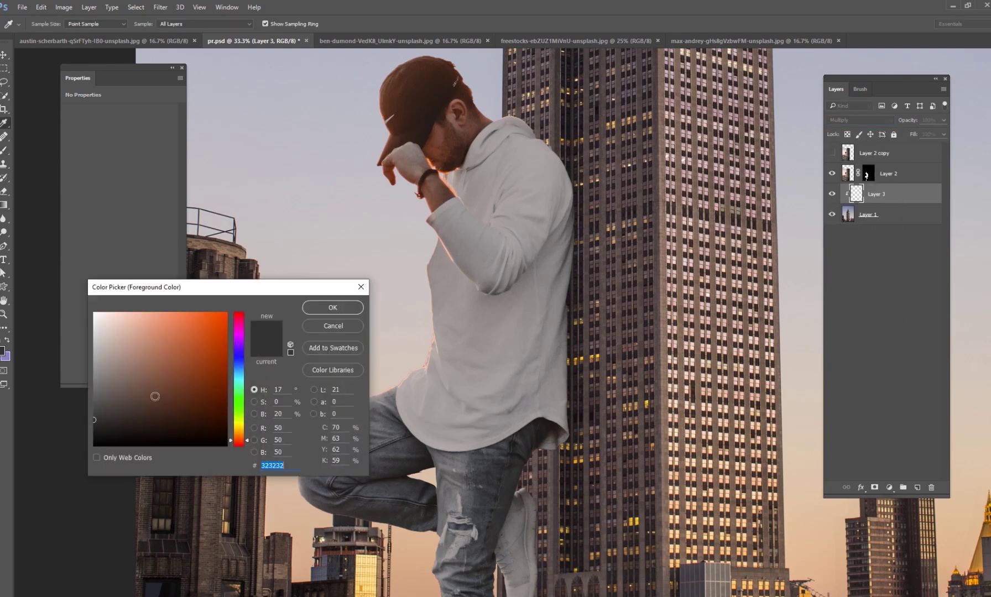
pyautogui.click(82, 416)
pyautogui.click(325, 307)
pyautogui.press('b')
pyautogui.click(281, 24)
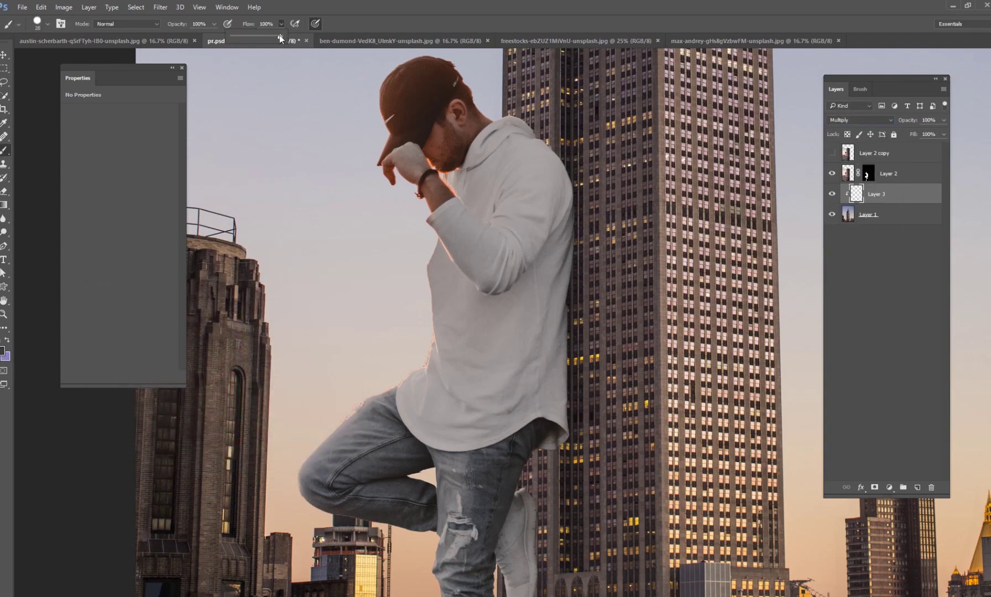
pyautogui.moveTo(249, 38); pyautogui.dragTo(235, 43)
# Set the brush to 0% hardness and 259 px, and paint the man's shadow onto the tower along his shoulder and back.
pyautogui.rightClick(572, 198)
pyautogui.click(667, 225)
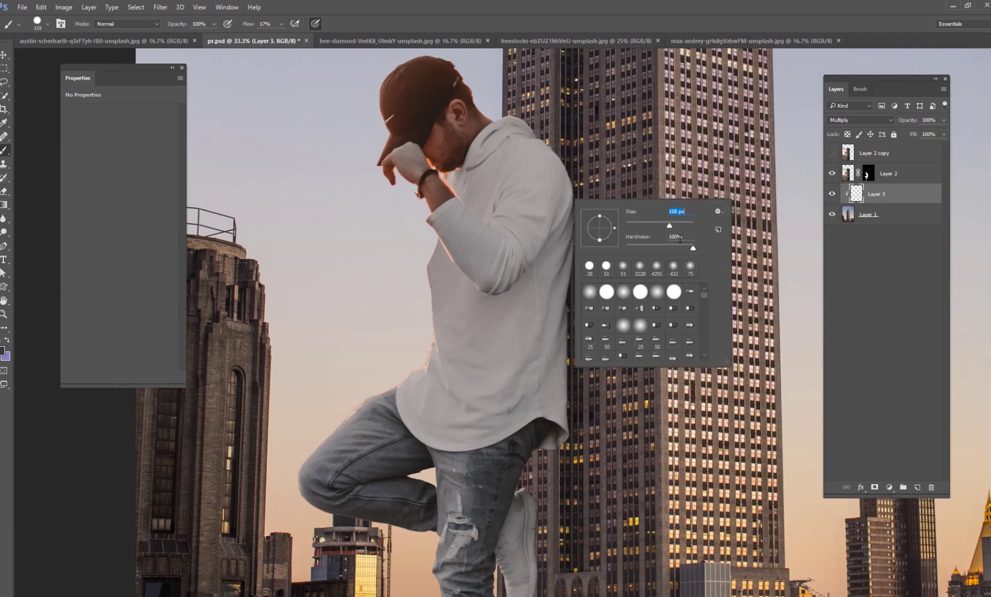
pyautogui.moveTo(663, 248); pyautogui.dragTo(600, 254)
pyautogui.click(577, 191)
pyautogui.rightClick(578, 193)
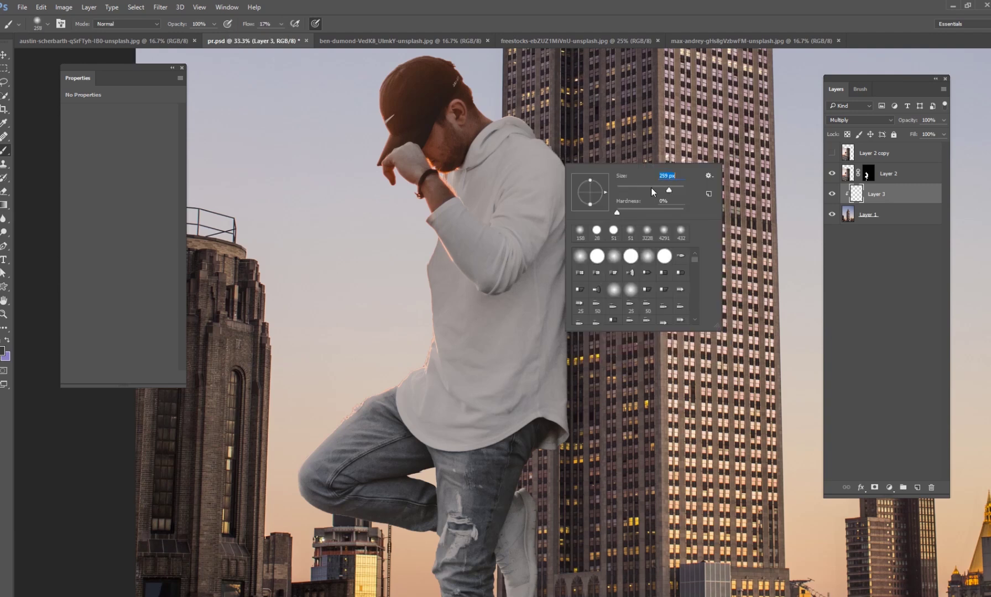
pyautogui.click(560, 154)
pyautogui.moveTo(569, 175); pyautogui.dragTo(565, 318)
pyautogui.moveTo(565, 261); pyautogui.dragTo(567, 373)
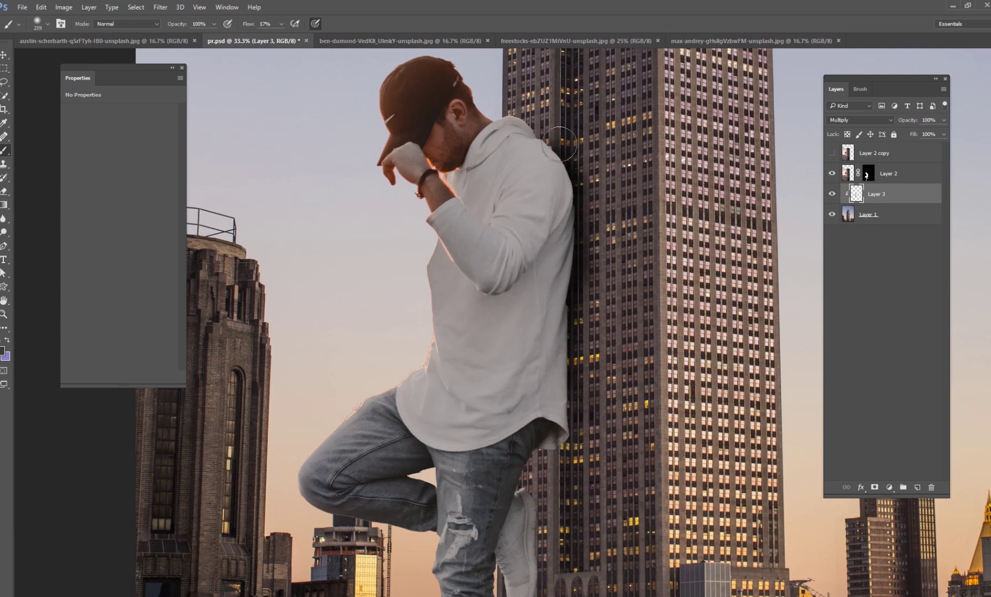
# Soften the shadow beside the upper back with a 432 px brush and darken the tower behind the lower back at 127 px.
pyautogui.rightClick(559, 144)
pyautogui.moveTo(658, 171); pyautogui.dragTo(666, 170)
pyautogui.click(578, 187)
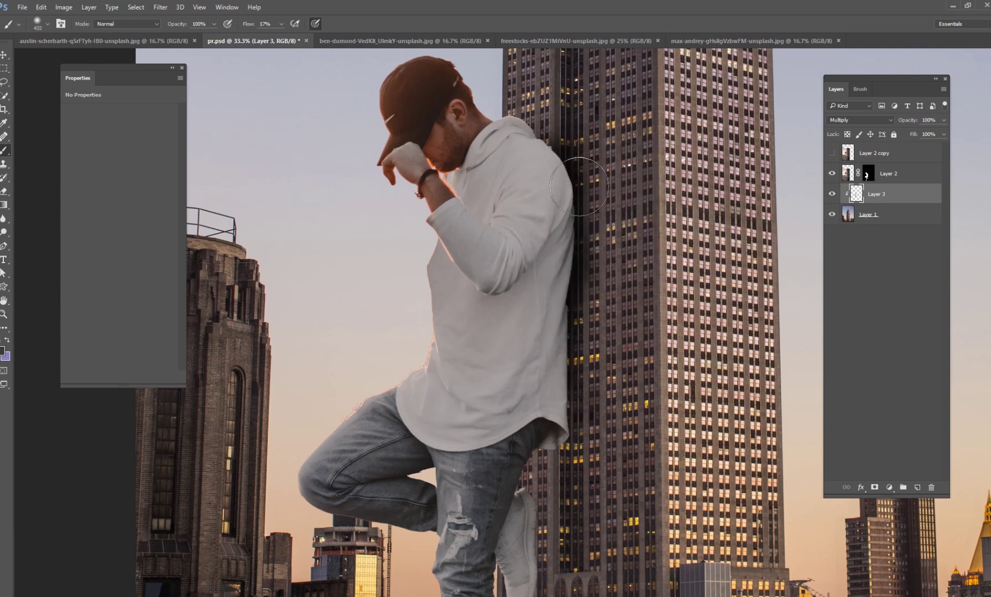
pyautogui.rightClick(586, 358)
pyautogui.click(674, 385)
pyautogui.click(560, 391)
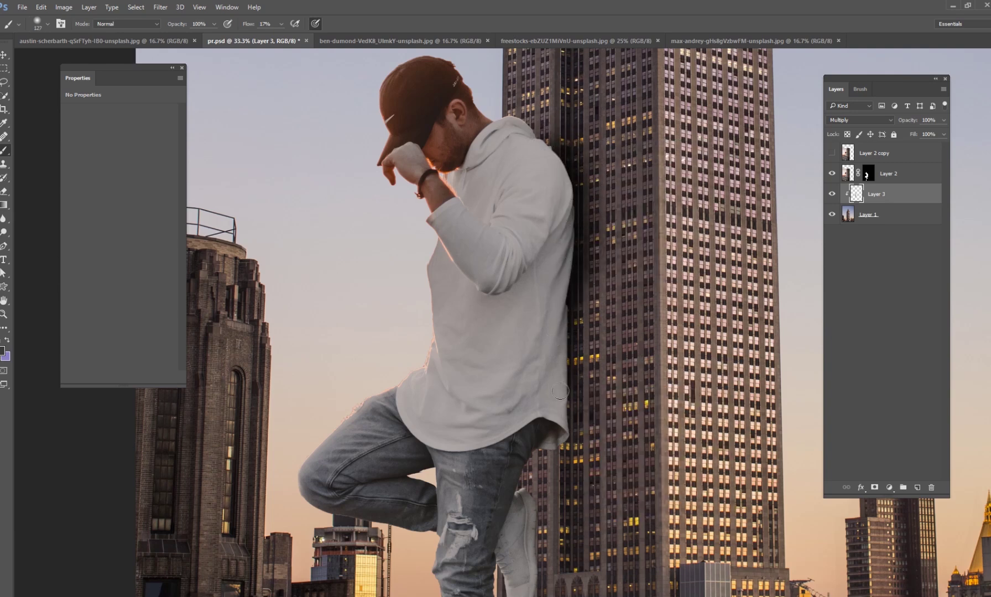
# Paint the shadow on the tower below the shirt hem and behind the raised shoe, enlarging the brush to 177 px.
pyautogui.moveTo(559, 446); pyautogui.dragTo(577, 335)
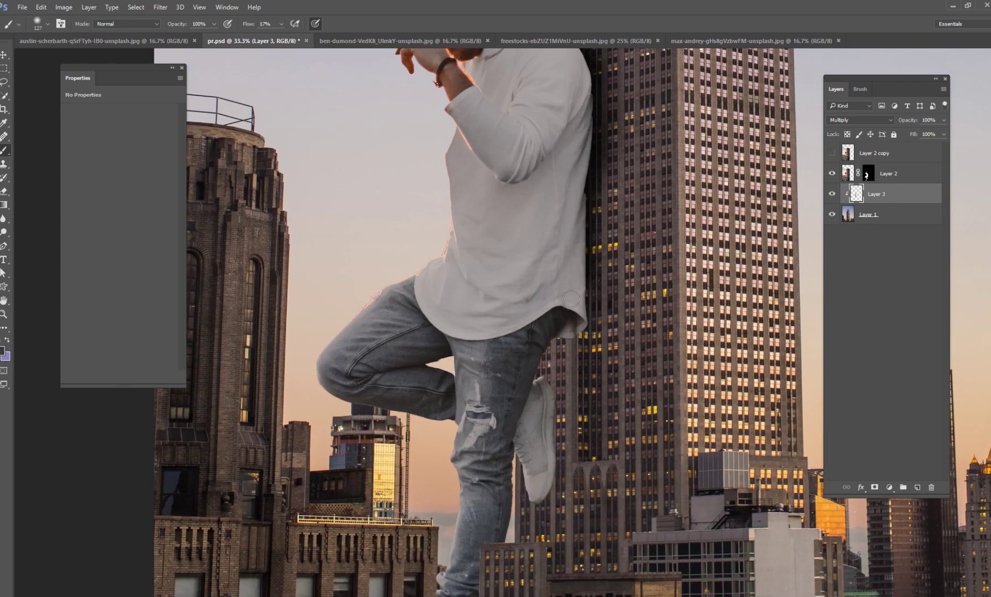
pyautogui.moveTo(566, 415)
pyautogui.mouseDown()
pyautogui.moveTo(580, 350)
pyautogui.moveTo(580, 389)
pyautogui.mouseUp()
pyautogui.rightClick(591, 378)
pyautogui.moveTo(680, 405); pyautogui.dragTo(685, 404)
pyautogui.moveTo(587, 359)
pyautogui.mouseDown()
pyautogui.moveTo(578, 359)
pyautogui.moveTo(567, 433)
pyautogui.moveTo(568, 422)
pyautogui.mouseUp()
# Build up the shadow around the raised shoe using soft brush sizes of 259, 130 and 243 px.
pyautogui.rightClick(575, 334)
pyautogui.moveTo(683, 352); pyautogui.dragTo(713, 354)
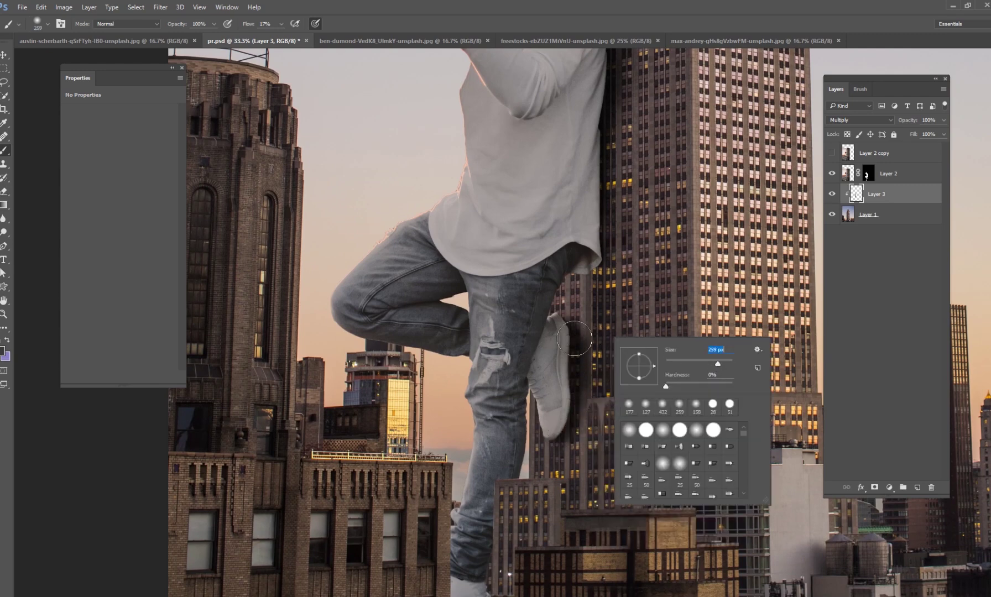
pyautogui.press('Return')
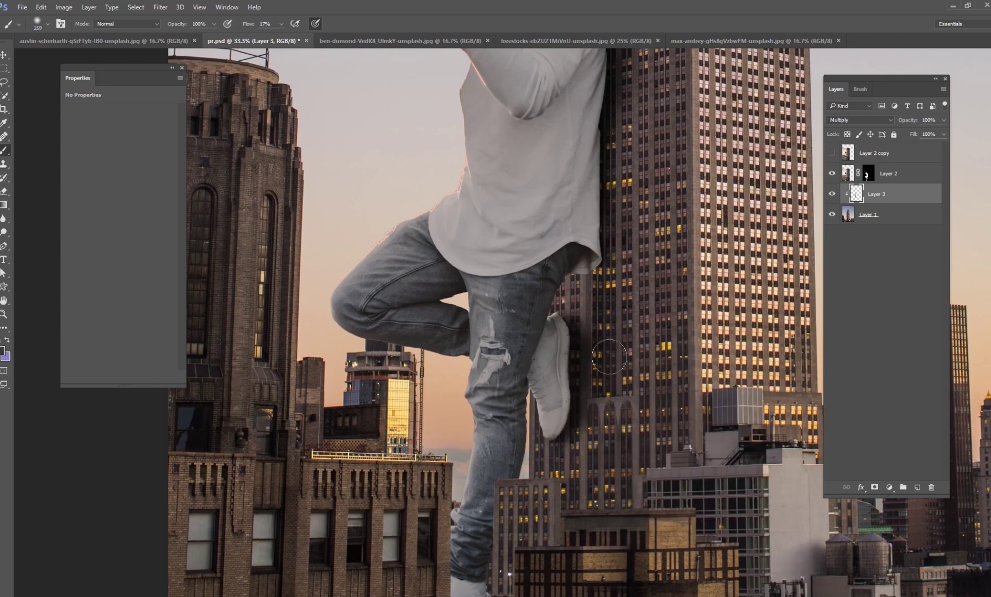
pyautogui.rightClick(609, 357)
pyautogui.press('Return')
pyautogui.moveTo(714, 387); pyautogui.dragTo(741, 382)
pyautogui.rightClick(600, 356)
pyautogui.press('Return')
pyautogui.rightClick(587, 409)
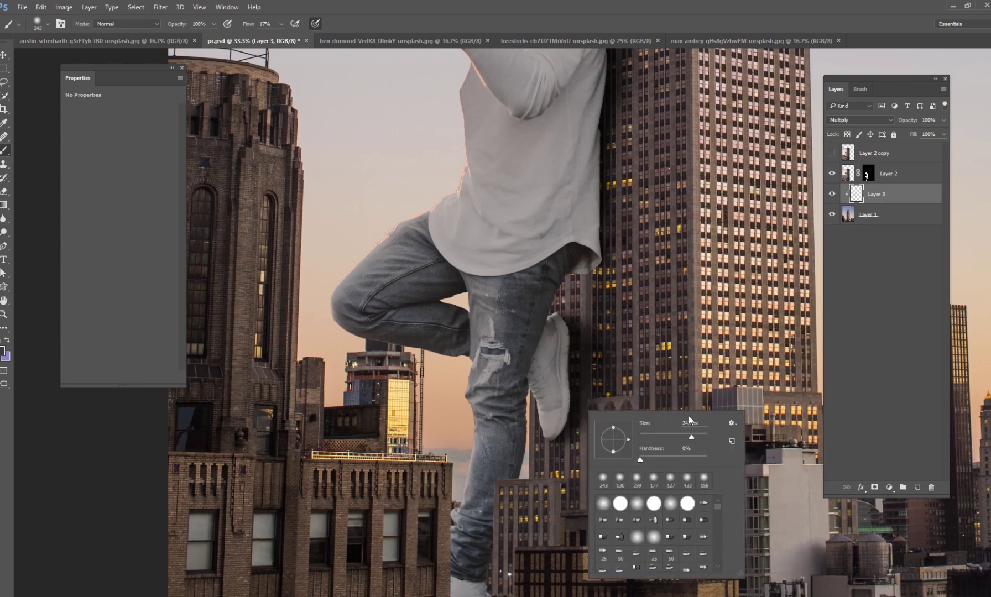
pyautogui.moveTo(697, 439); pyautogui.dragTo(689, 439)
pyautogui.press('Return')
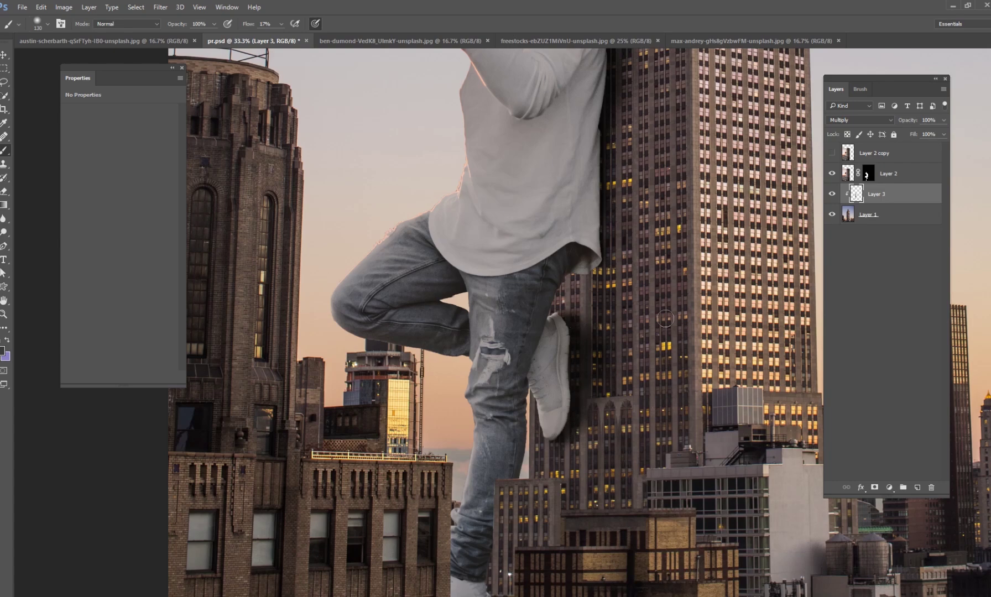
# Compare the painted shadow with the one in the unmasked photo on Layer 2 copy, and inspect the whole composite.
pyautogui.click(831, 154)
pyautogui.moveTo(614, 292); pyautogui.dragTo(579, 435)
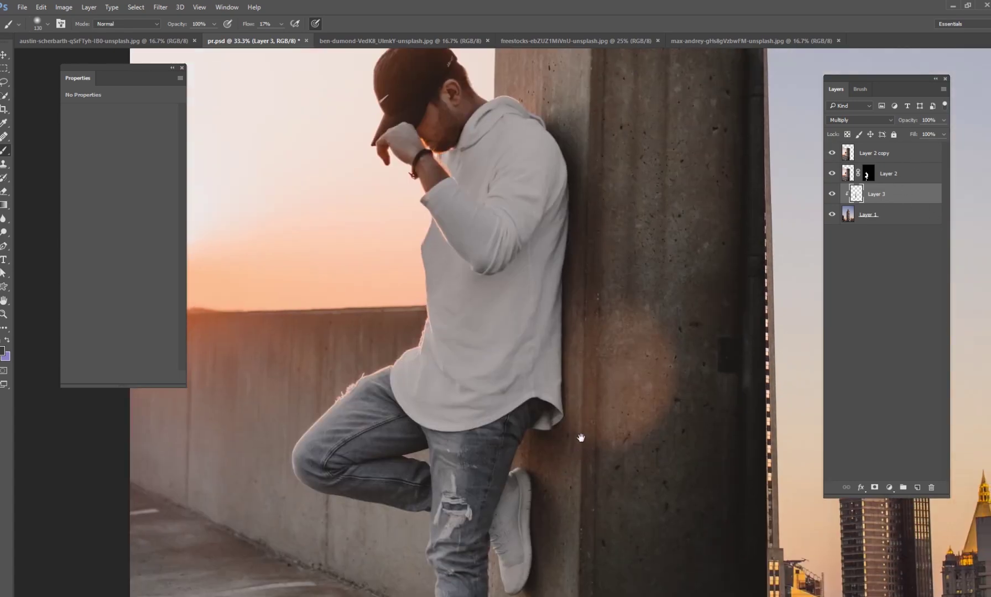
pyautogui.scroll(-3, 575, 238)
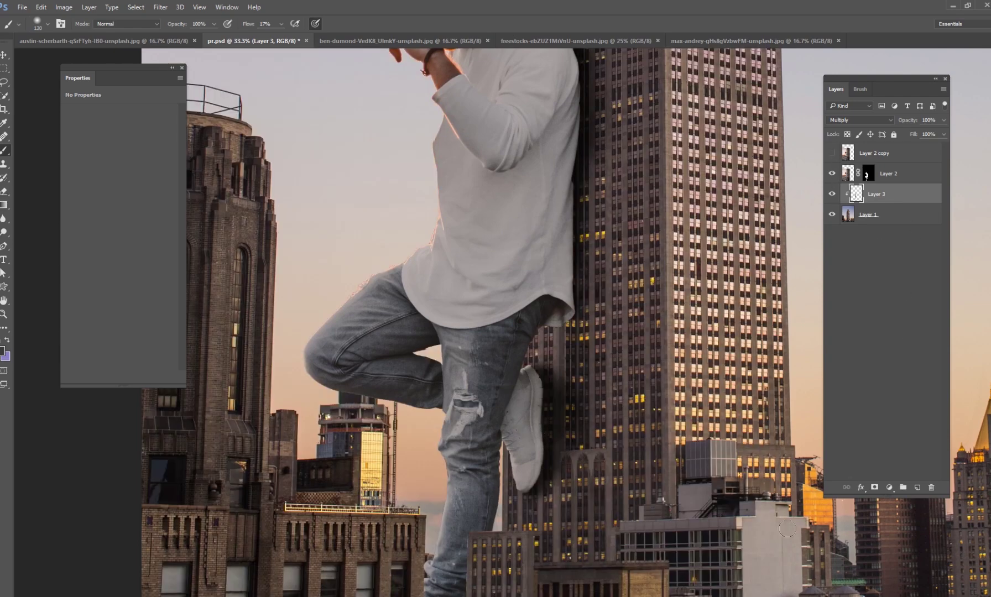
pyautogui.hotkey('ctrl', '-')
pyautogui.hotkey('ctrl', '-')
pyautogui.hotkey('ctrl', '-')
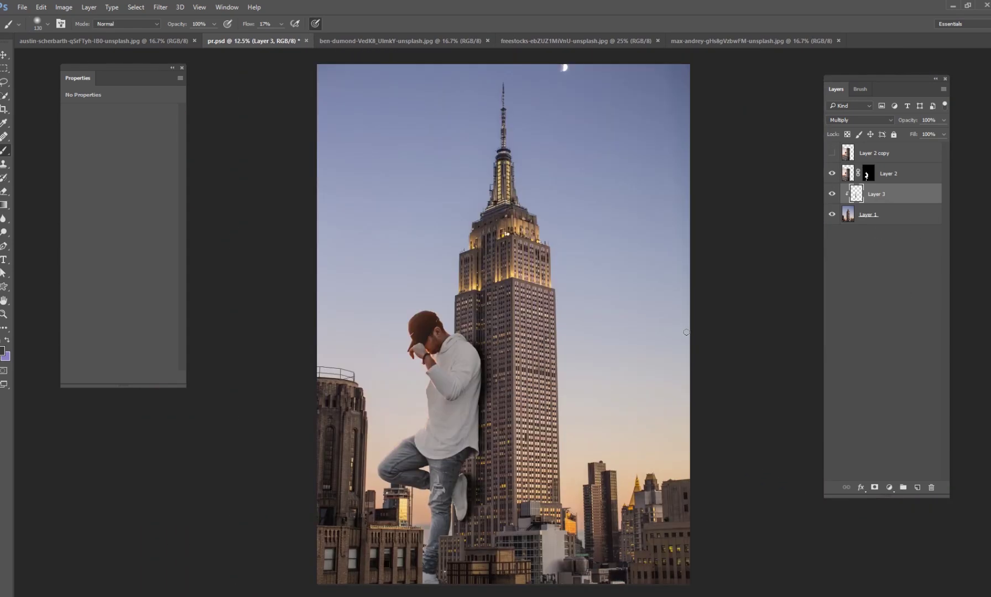
pyautogui.hotkey('ctrl', '+')
pyautogui.hotkey('ctrl', '+')
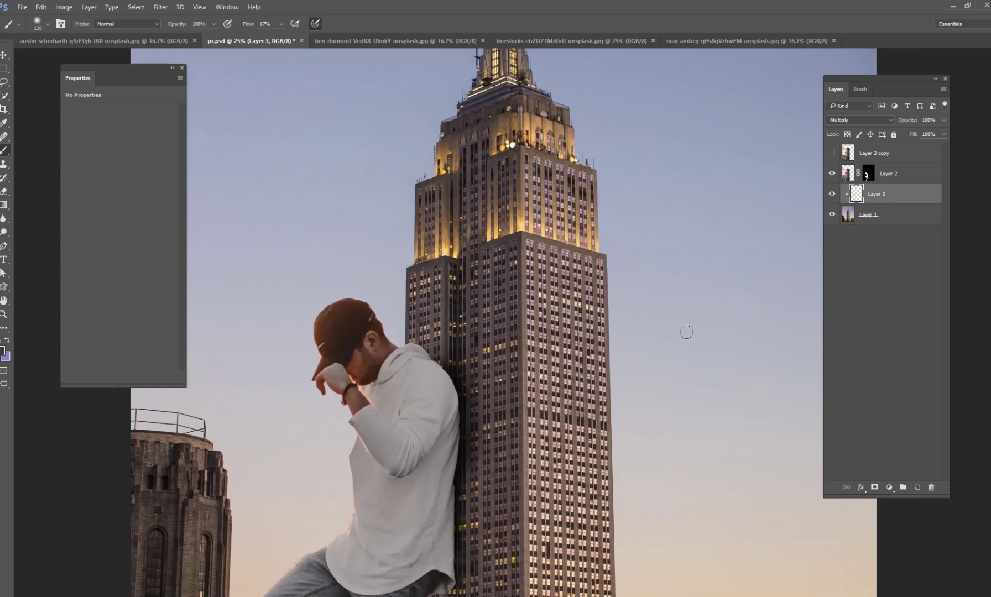
pyautogui.press('space')
pyautogui.moveTo(430, 404); pyautogui.dragTo(570, 257)
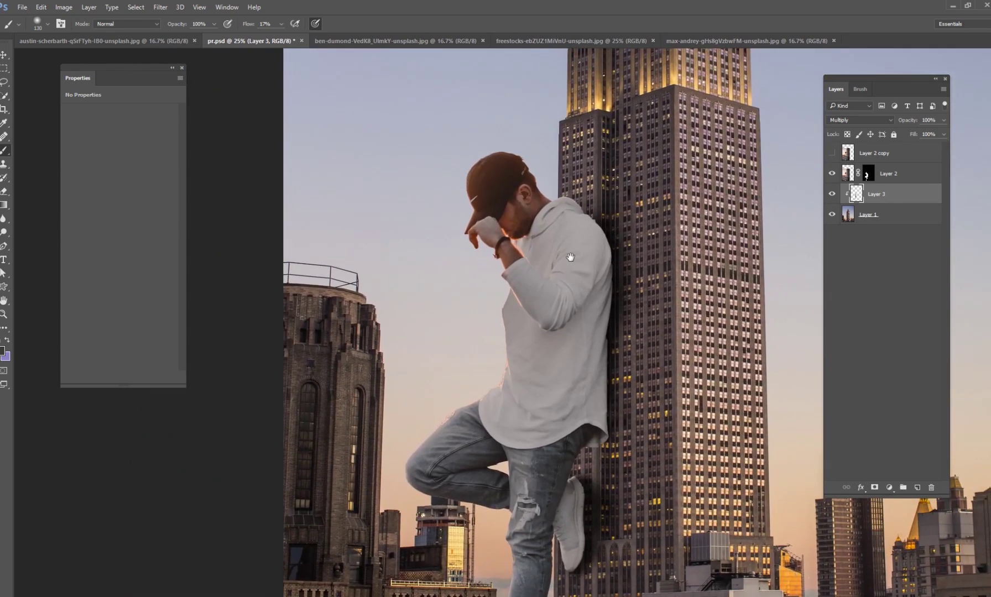
pyautogui.moveTo(576, 349); pyautogui.dragTo(633, 274)
pyautogui.moveTo(610, 350); pyautogui.dragTo(530, 445)
# Add a Levels adjustment clipped to Layer 2 with midtones at 0.58 and output levels 3 to 229.
pyautogui.click(888, 174)
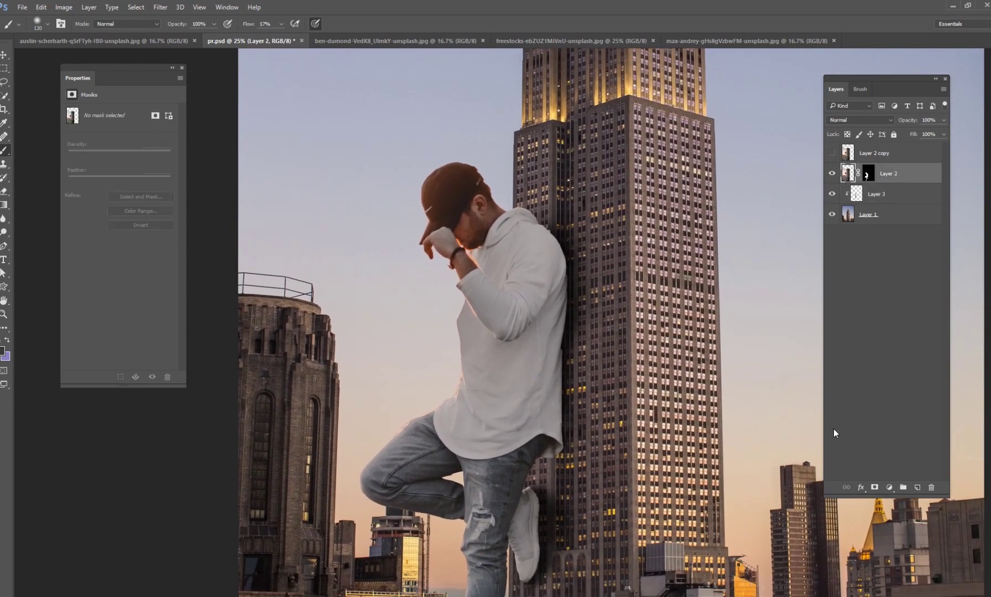
pyautogui.click(889, 487)
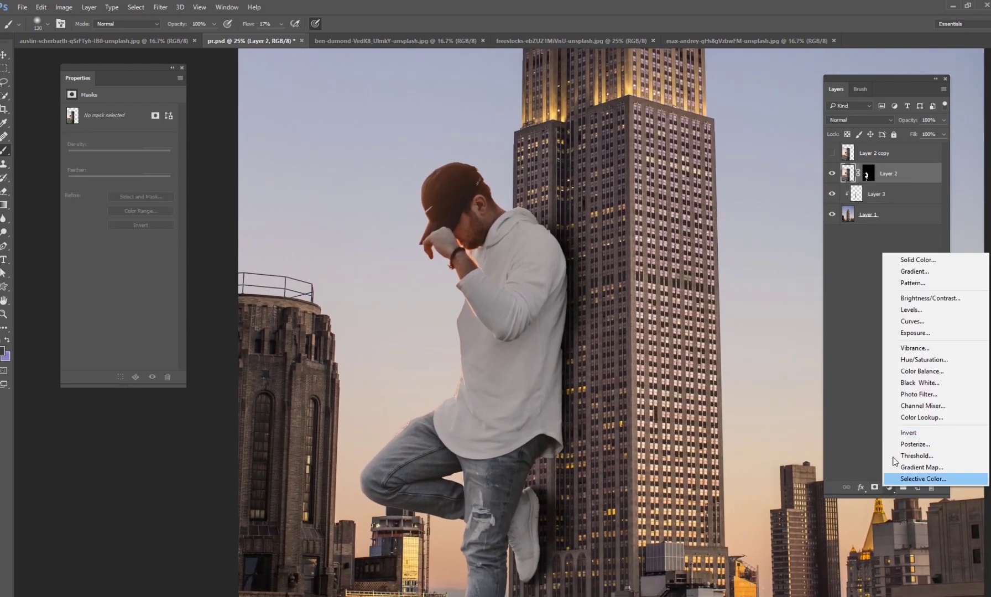
pyautogui.click(893, 310)
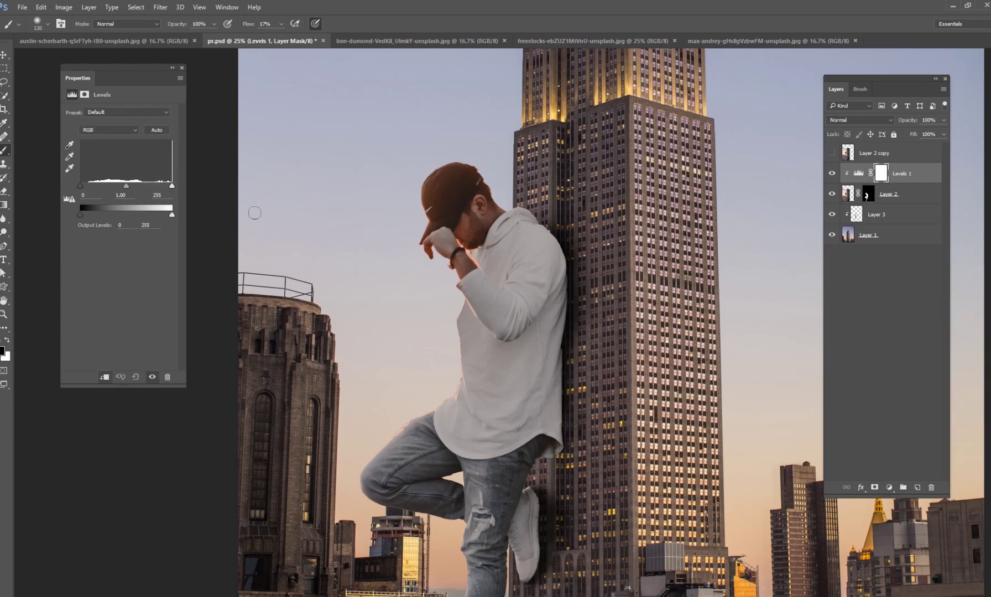
pyautogui.moveTo(125, 188); pyautogui.dragTo(137, 189)
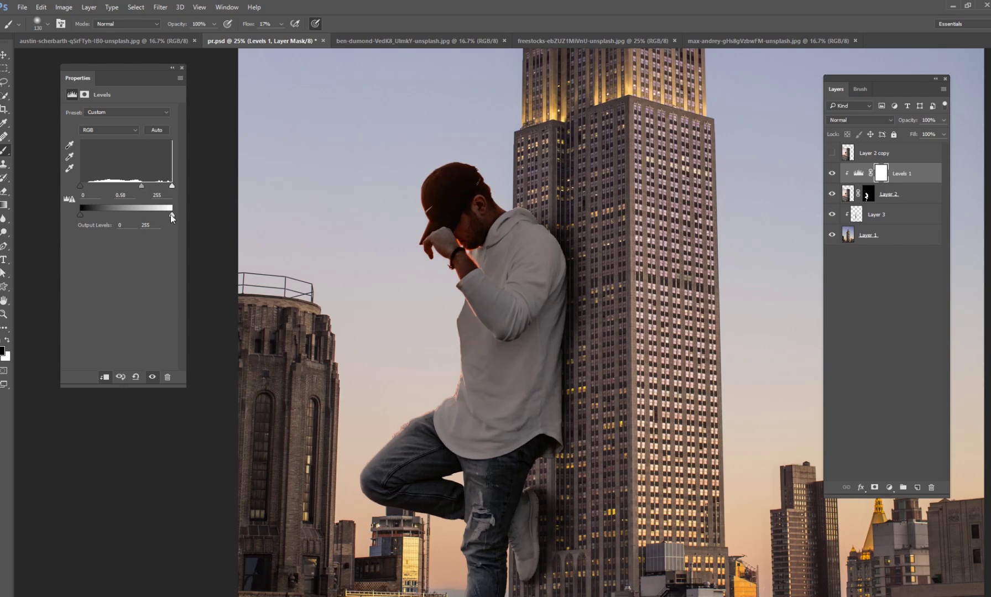
pyautogui.moveTo(170, 215); pyautogui.dragTo(163, 214)
pyautogui.moveTo(79, 215); pyautogui.dragTo(81, 213)
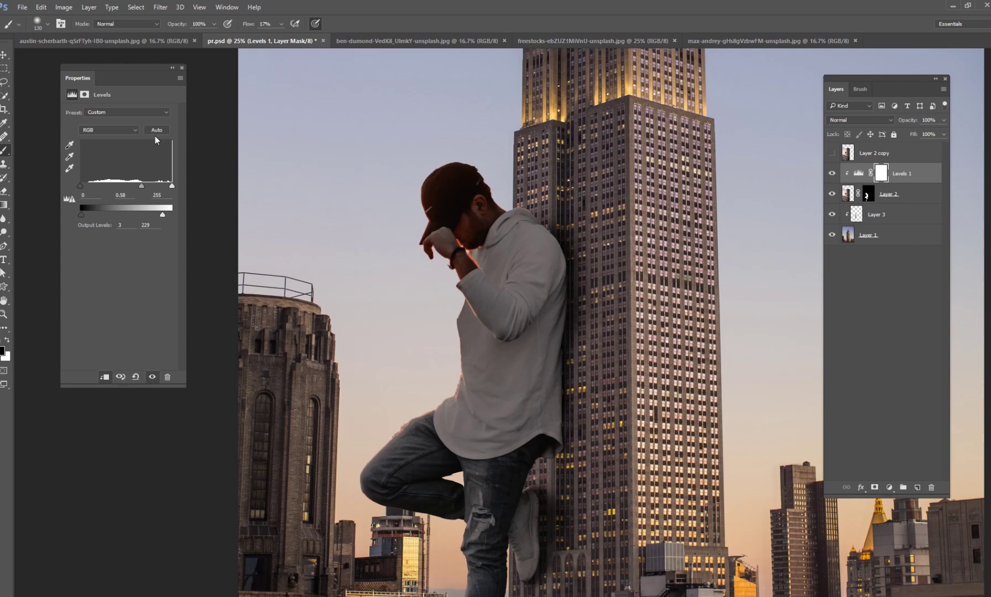
# Invert the Levels mask to black and paint white down the man's back with a soft 417 px brush.
pyautogui.hotkey('ctrl', 'i')
pyautogui.rightClick(607, 307)
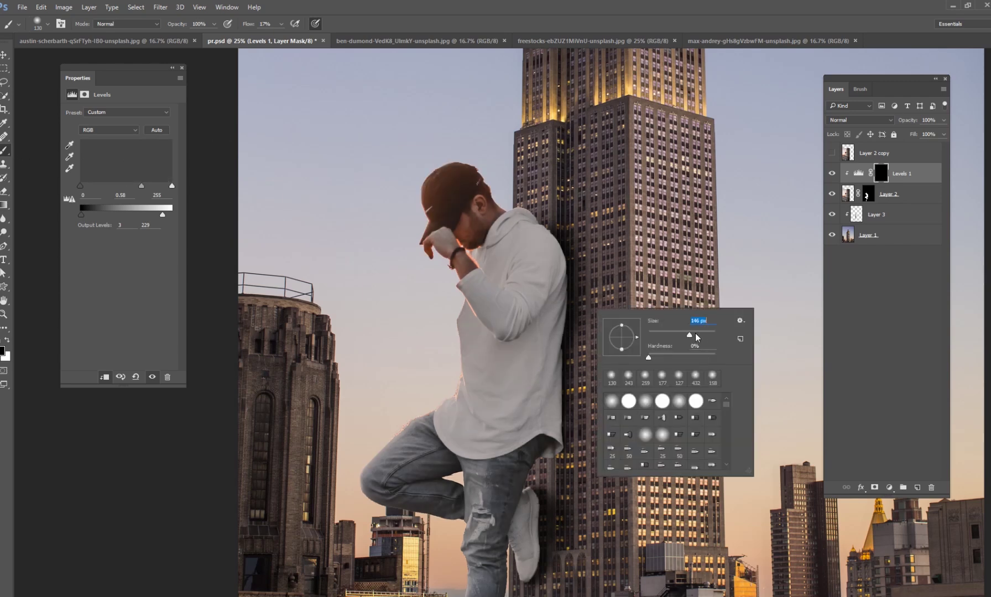
pyautogui.moveTo(695, 332); pyautogui.dragTo(702, 334)
pyautogui.click(5, 340)
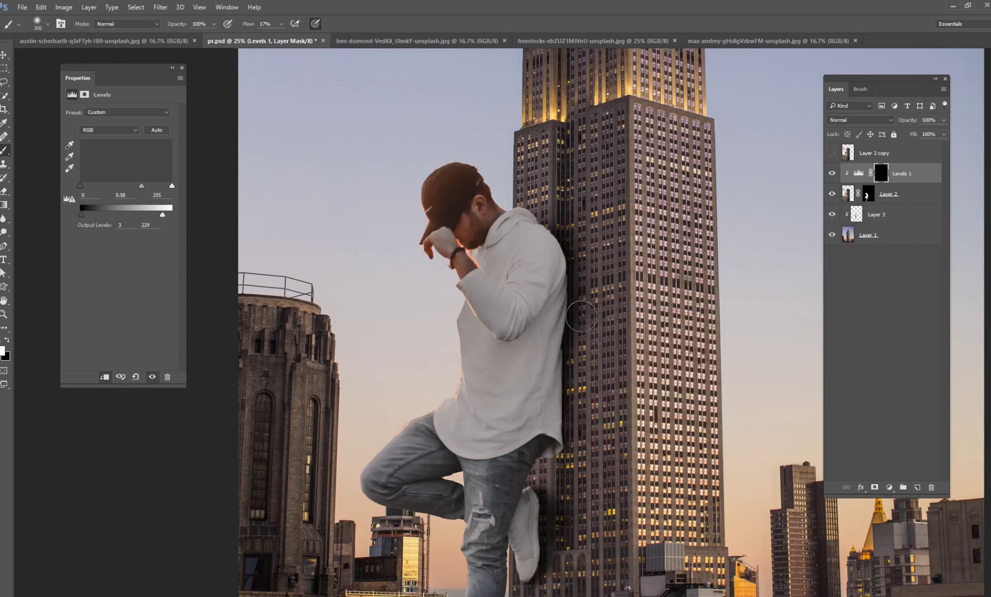
pyautogui.rightClick(581, 316)
pyautogui.moveTo(687, 340); pyautogui.dragTo(691, 341)
pyautogui.click(574, 311)
pyautogui.moveTo(575, 311)
pyautogui.mouseDown()
pyautogui.moveTo(554, 339)
pyautogui.moveTo(573, 225)
pyautogui.moveTo(550, 427)
pyautogui.mouseUp()
# Lower the brush flow to 12% and paint the Levels mask over the back of the shoulder and the shirt's lower back.
pyautogui.click(281, 24)
pyautogui.moveTo(277, 37); pyautogui.dragTo(273, 36)
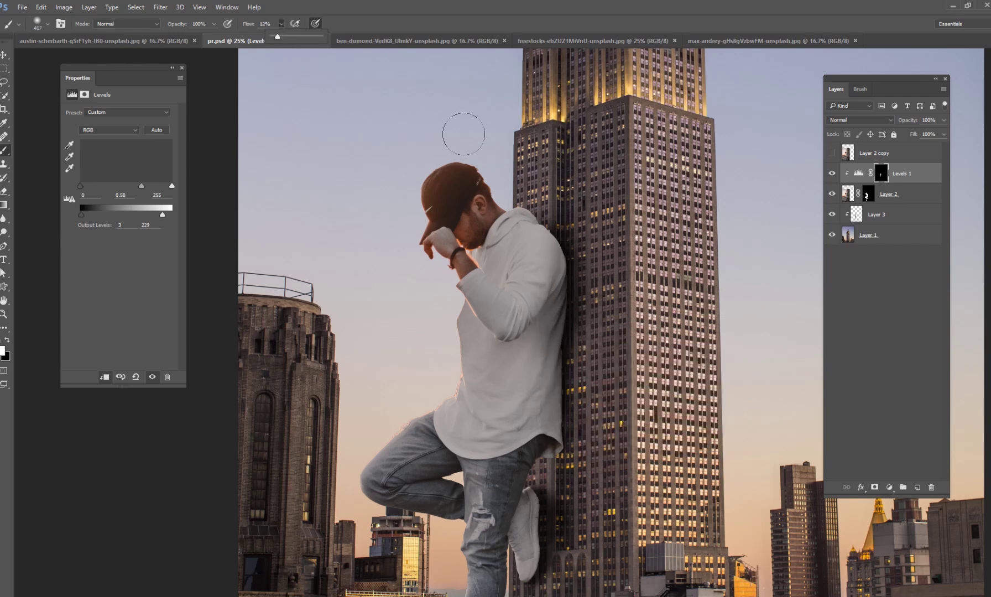
pyautogui.moveTo(564, 225)
pyautogui.mouseDown()
pyautogui.moveTo(539, 246)
pyautogui.moveTo(555, 238)
pyautogui.mouseUp()
pyautogui.moveTo(548, 387)
pyautogui.mouseDown()
pyautogui.moveTo(512, 421)
pyautogui.moveTo(554, 433)
pyautogui.mouseUp()
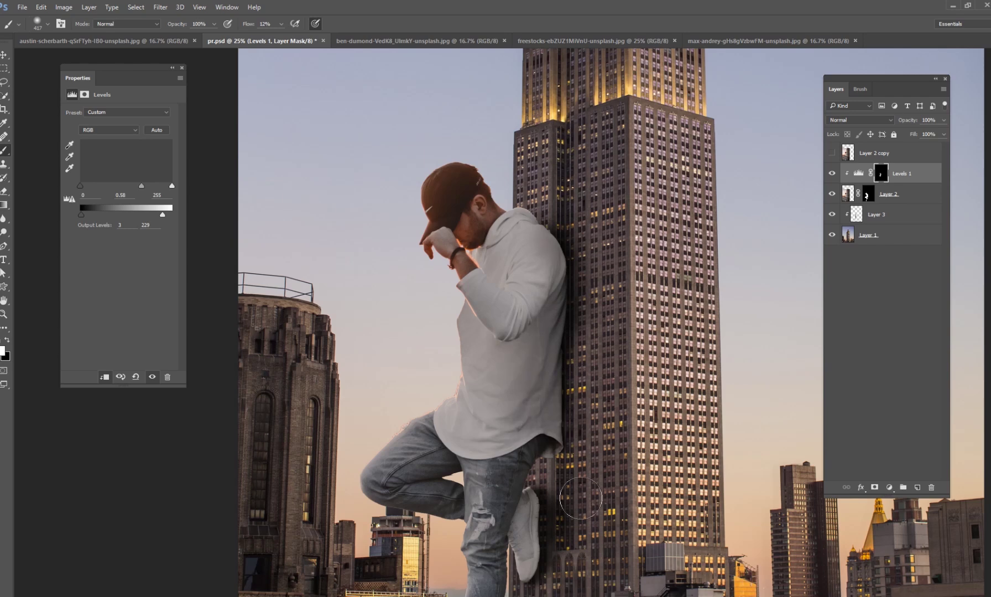
# Reduce the brush to 259 px and paint the darkening onto the man's jeans through the Levels mask.
pyautogui.moveTo(555, 474)
pyautogui.mouseDown()
pyautogui.moveTo(566, 311)
pyautogui.moveTo(551, 390)
pyautogui.moveTo(549, 329)
pyautogui.mouseUp()
pyautogui.rightClick(551, 341)
pyautogui.rightClick(551, 318)
pyautogui.moveTo(660, 344); pyautogui.dragTo(649, 346)
pyautogui.moveTo(525, 313)
pyautogui.mouseDown()
pyautogui.moveTo(498, 486)
pyautogui.moveTo(500, 435)
pyautogui.mouseUp()
pyautogui.moveTo(419, 317); pyautogui.dragTo(490, 285)
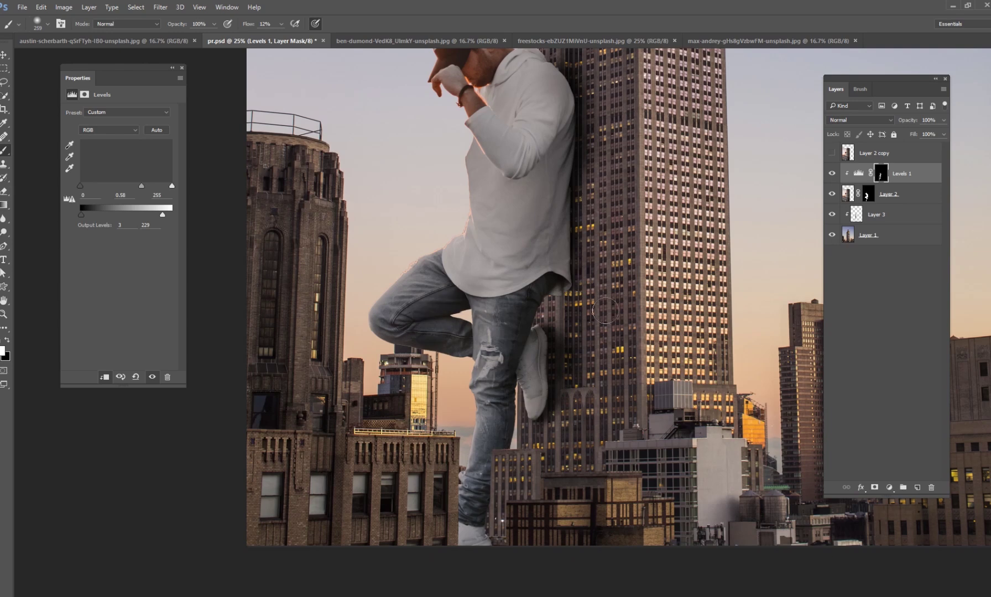
# Enlarge the brush to 369 px and deepen the shading on the back of the man's shoulder in the Levels mask.
pyautogui.moveTo(598, 252)
pyautogui.mouseDown()
pyautogui.moveTo(593, 399)
pyautogui.moveTo(589, 391)
pyautogui.mouseUp()
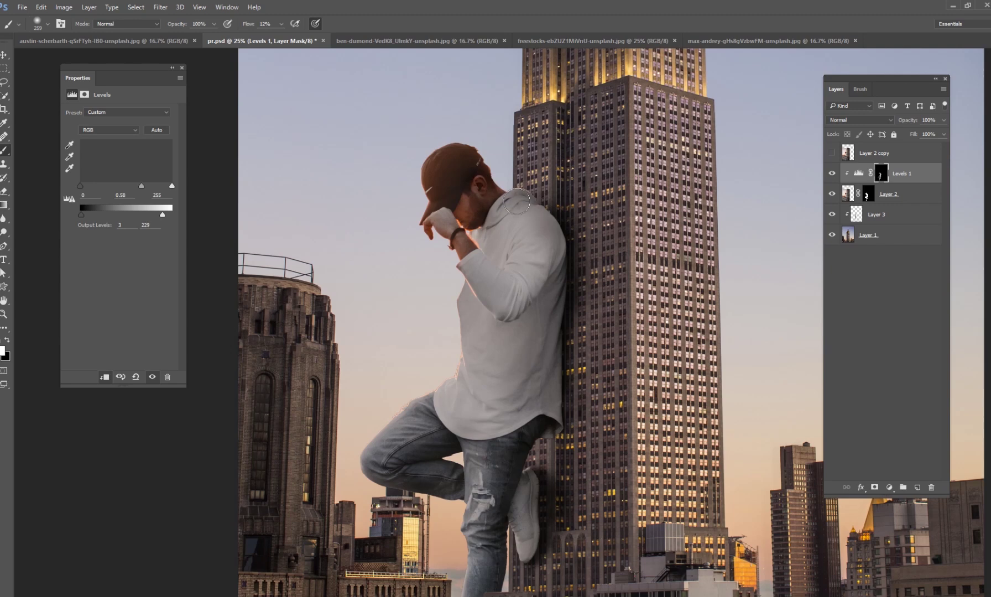
pyautogui.rightClick(528, 316)
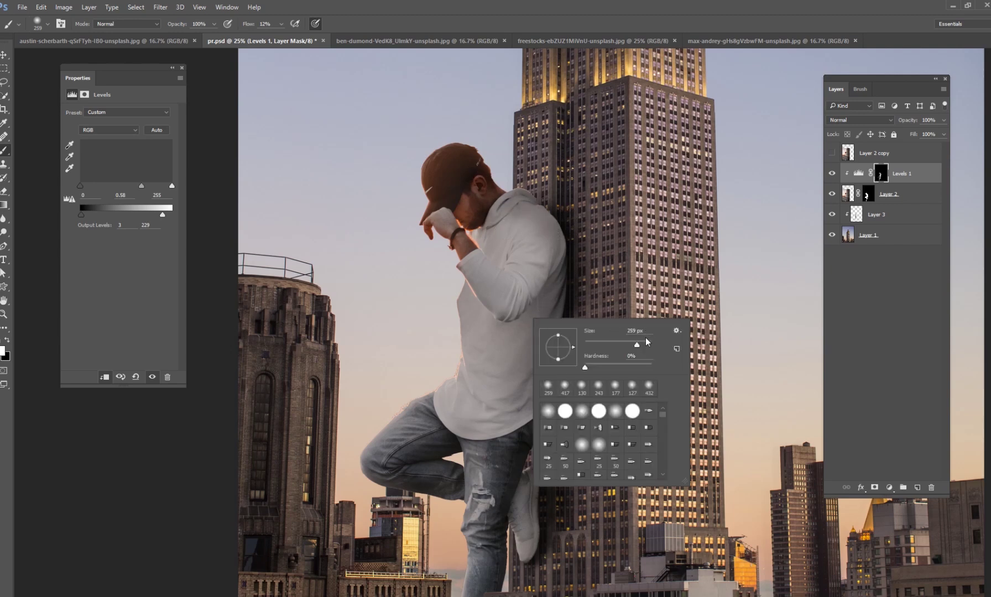
pyautogui.moveTo(635, 345); pyautogui.dragTo(641, 345)
pyautogui.moveTo(553, 232)
pyautogui.mouseDown()
pyautogui.moveTo(537, 239)
pyautogui.moveTo(560, 265)
pyautogui.mouseUp()
pyautogui.moveTo(577, 390); pyautogui.dragTo(496, 458)
# On Layer 1, select the sky on both sides of the tower with Quick Selection and invert the selection to the buildings.
pyautogui.click(869, 233)
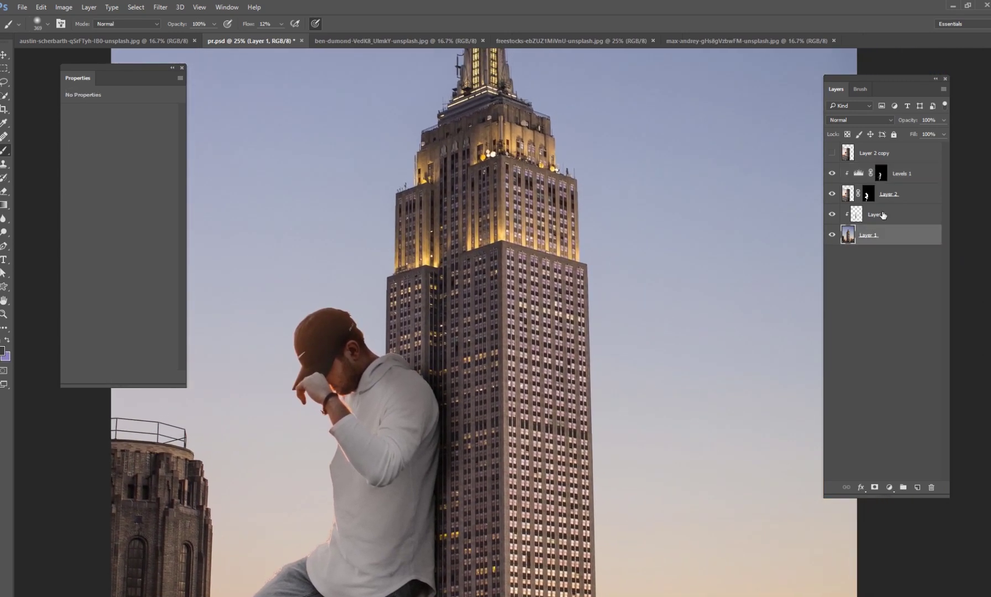
pyautogui.hotkey('ctrl', '-')
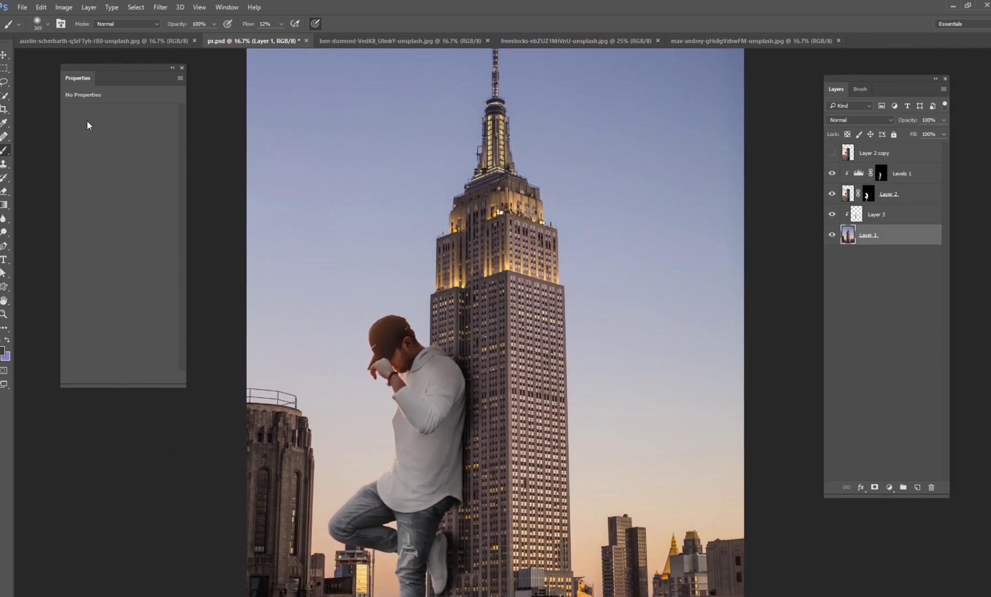
pyautogui.click(5, 95)
pyautogui.moveTo(528, 568); pyautogui.dragTo(520, 304)
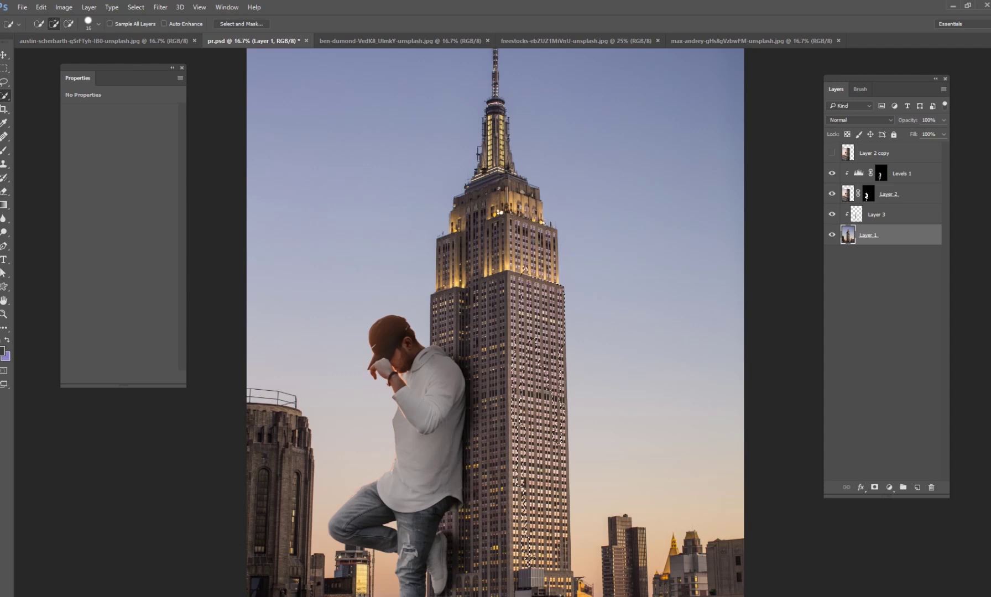
pyautogui.hotkey('ctrl', 'd')
pyautogui.click(615, 298)
pyautogui.moveTo(349, 206); pyautogui.dragTo(356, 226)
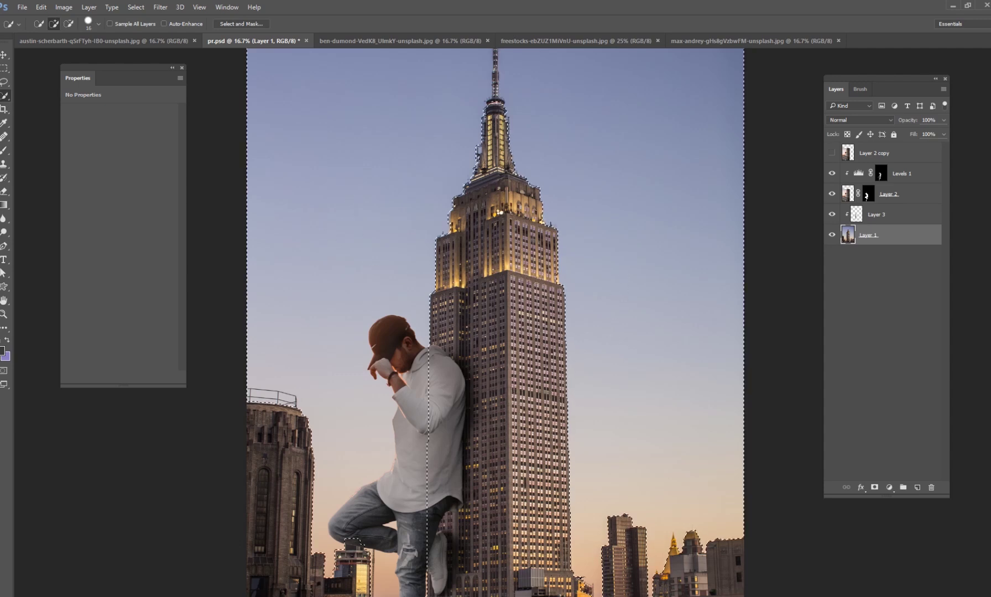
pyautogui.click(136, 7)
pyautogui.click(144, 40)
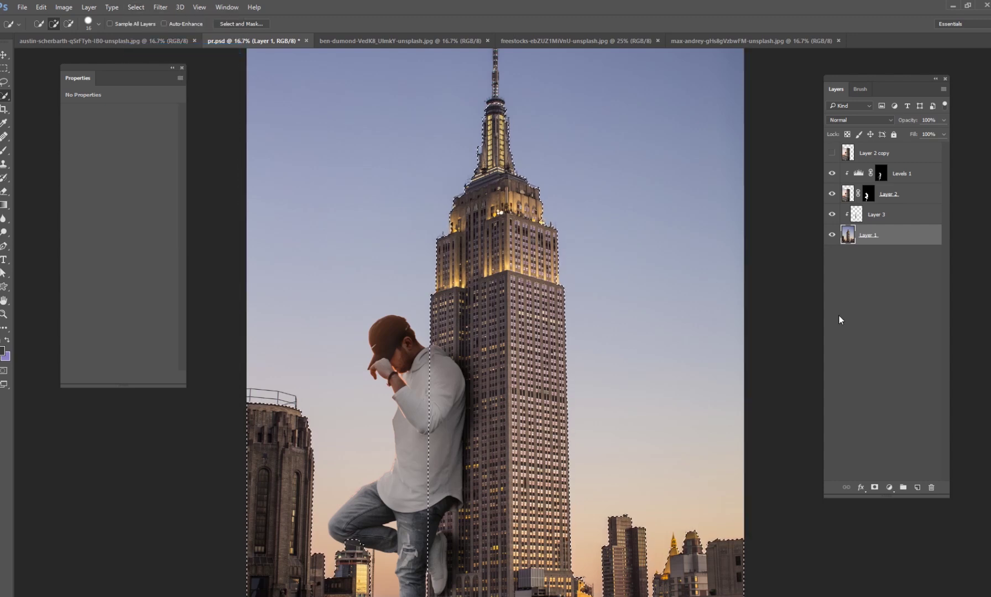
# Add a new layer clipped to Layer 1, directly above it, and set its blending mode to Soft Light.
pyautogui.click(917, 488)
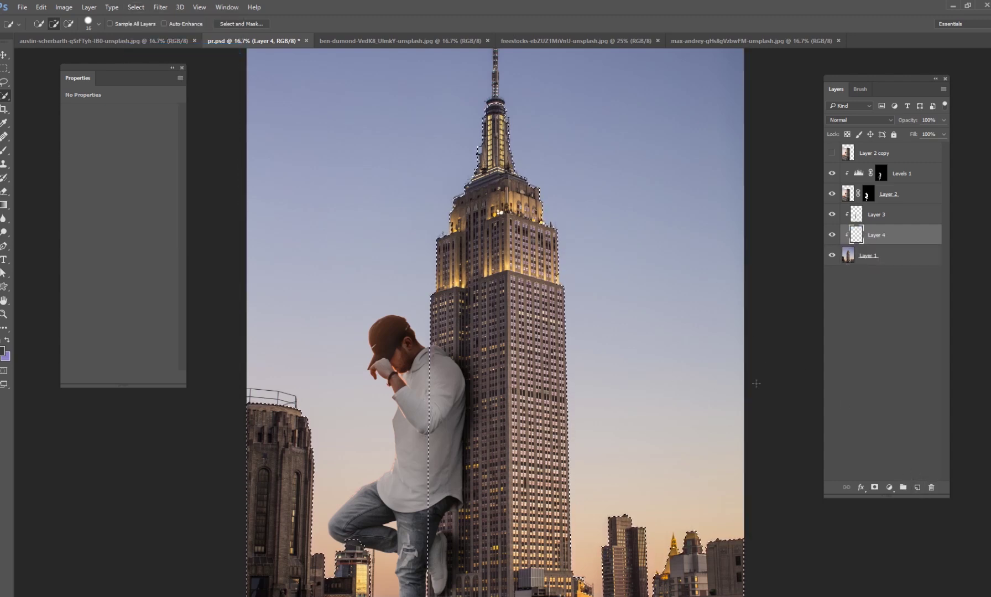
pyautogui.click(861, 119)
pyautogui.click(837, 229)
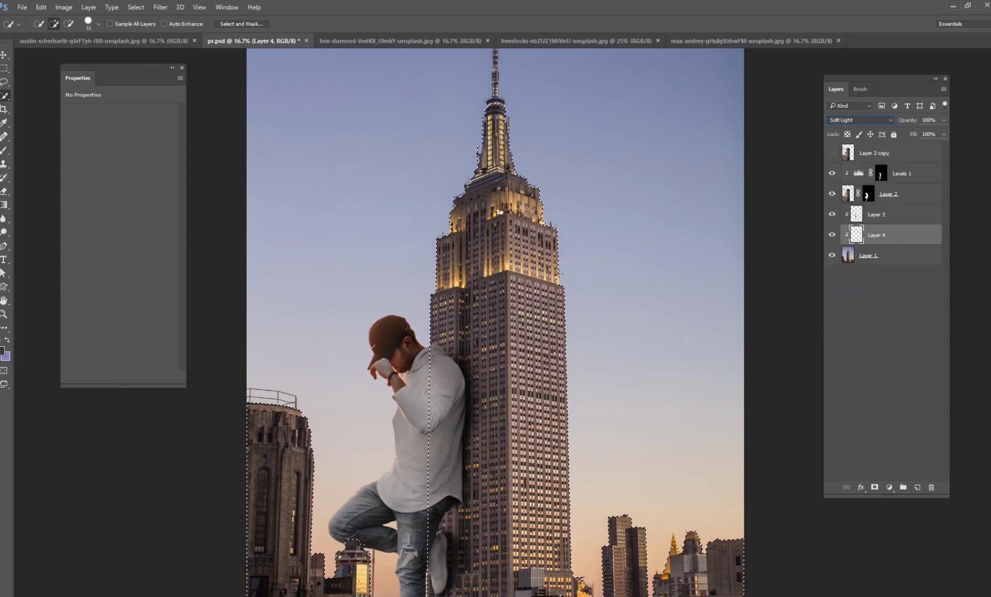
# Set Layer 4's blending mode to Normal and paint dark grey over the tower's right side and base with a 1457 px brush.
pyautogui.click(4, 150)
pyautogui.rightClick(657, 389)
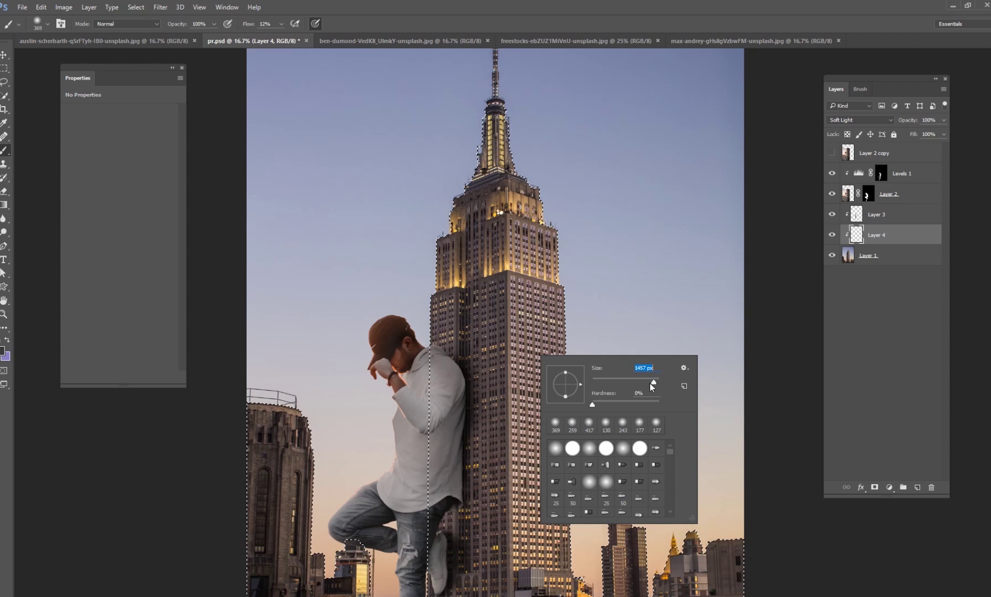
pyautogui.press('Return')
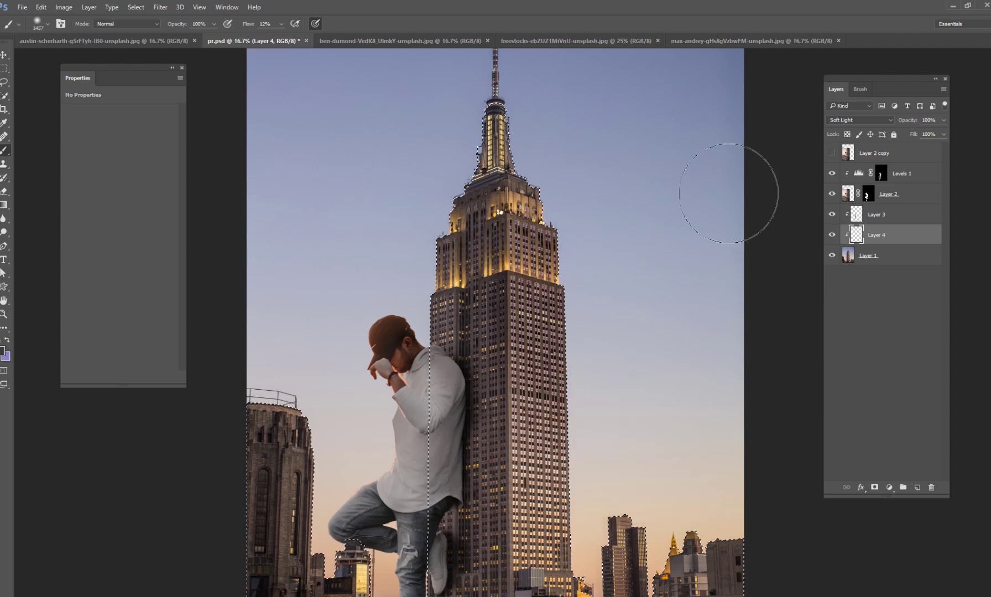
pyautogui.click(840, 120)
pyautogui.click(840, 128)
pyautogui.moveTo(535, 371)
pyautogui.mouseDown()
pyautogui.moveTo(540, 299)
pyautogui.moveTo(546, 409)
pyautogui.moveTo(531, 498)
pyautogui.moveTo(541, 519)
pyautogui.moveTo(541, 498)
pyautogui.mouseUp()
pyautogui.moveTo(569, 363); pyautogui.dragTo(563, 440)
pyautogui.moveTo(535, 420); pyautogui.dragTo(544, 252)
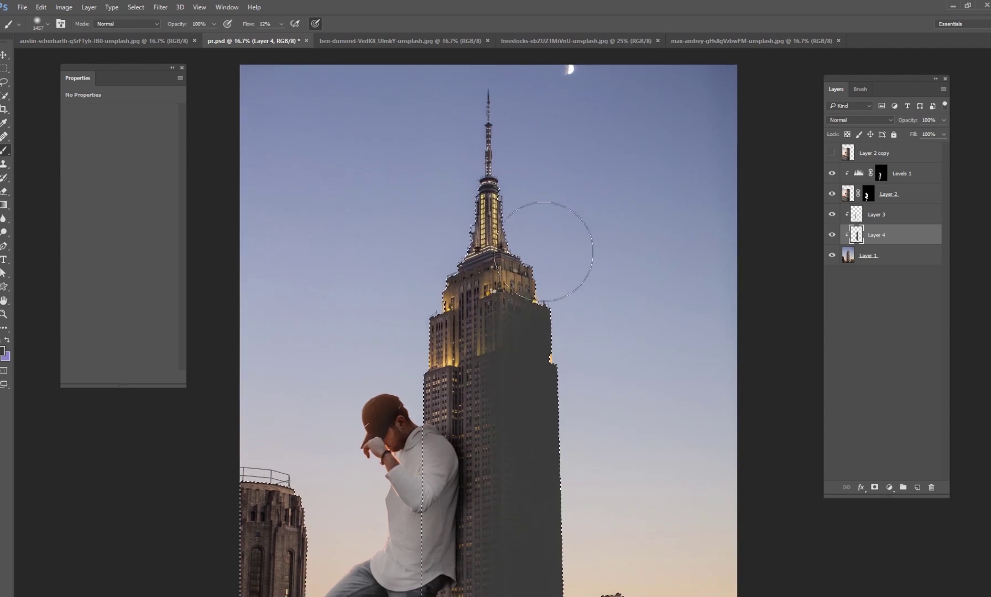
pyautogui.scroll(-3, 552, 287)
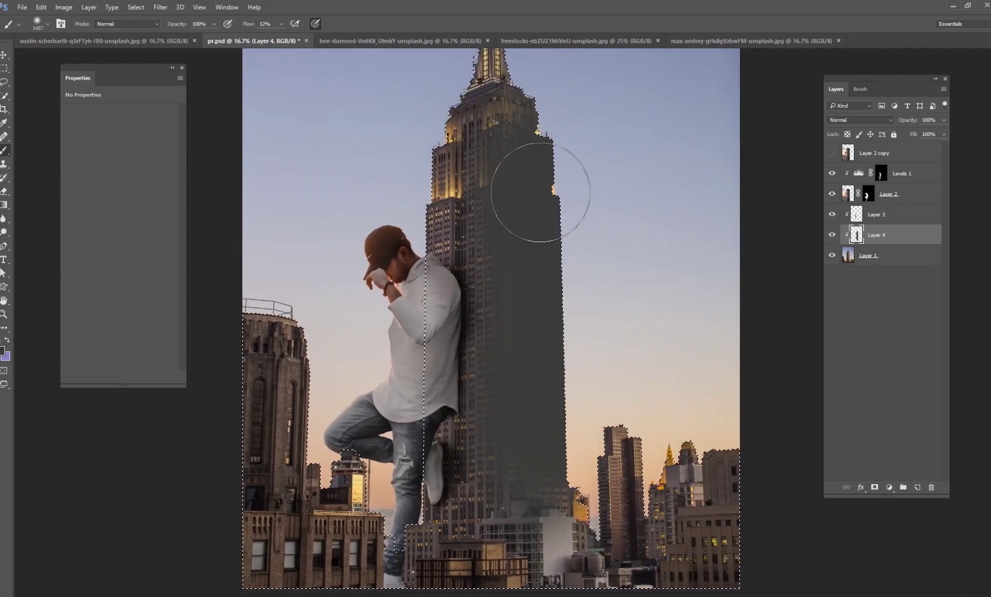
pyautogui.moveTo(565, 472); pyautogui.dragTo(531, 563)
pyautogui.moveTo(589, 325)
pyautogui.mouseDown()
pyautogui.moveTo(598, 407)
pyautogui.moveTo(591, 402)
pyautogui.mouseUp()
# Set Layer 4's blending mode to Multiply and its opacity to 79%.
pyautogui.click(837, 120)
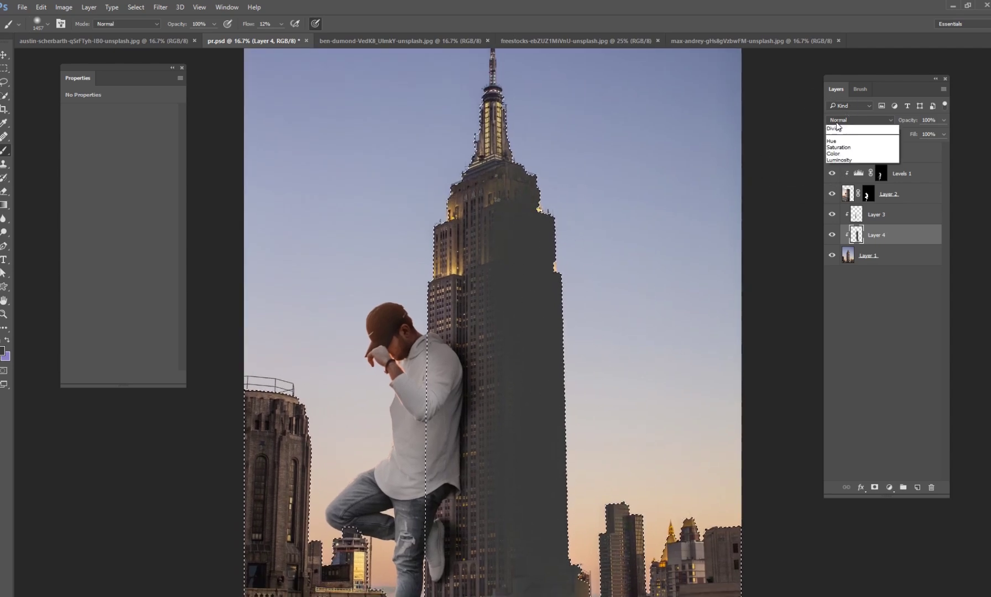
pyautogui.click(840, 148)
pyautogui.moveTo(943, 120)
pyautogui.mouseDown()
pyautogui.moveTo(940, 132)
pyautogui.moveTo(916, 128)
pyautogui.moveTo(948, 131)
pyautogui.moveTo(932, 132)
pyautogui.mouseUp()
pyautogui.hotkey('ctrl', '+')
pyautogui.moveTo(544, 369); pyautogui.dragTo(575, 345)
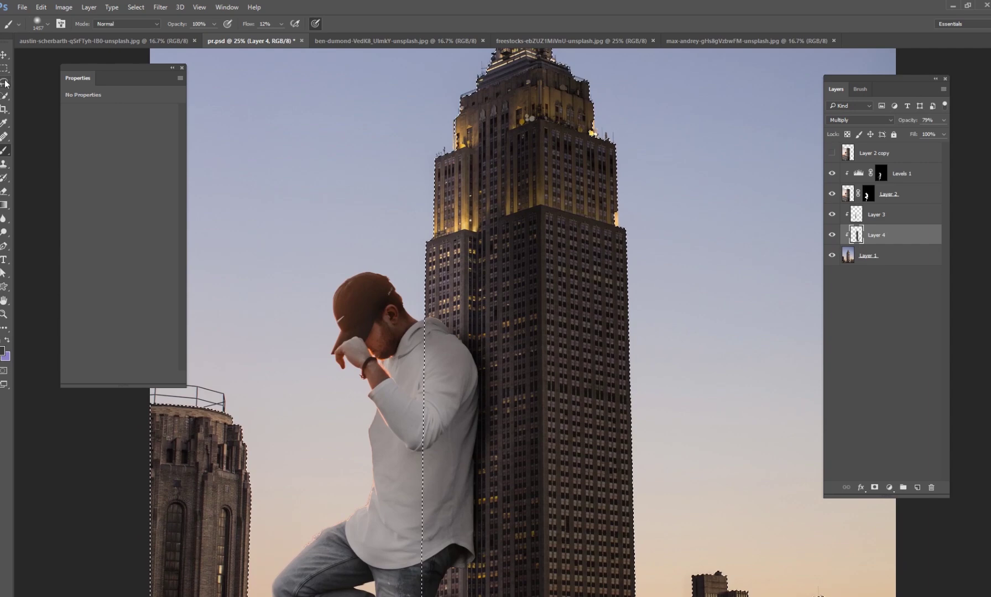
# Clear the buildings selection and switch to the Polygonal Lasso tool.
pyautogui.click(111, 6)
pyautogui.click(145, 28)
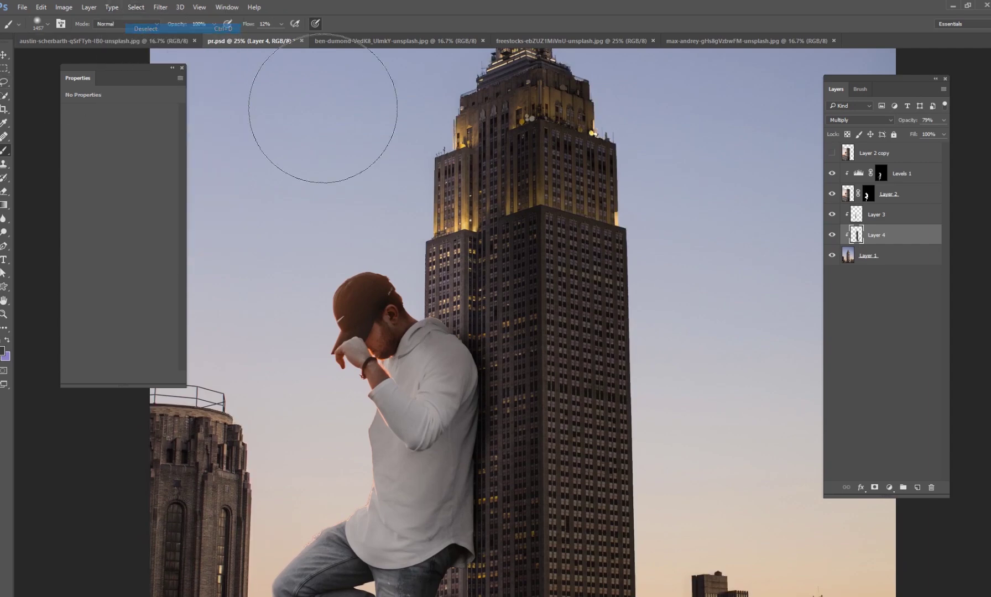
pyautogui.click(3, 82)
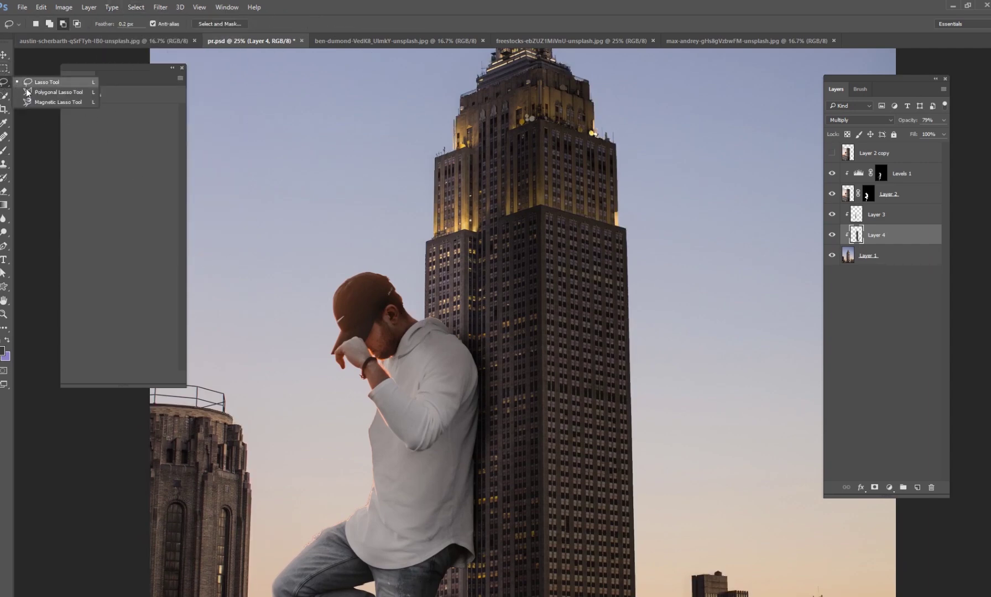
pyautogui.click(27, 92)
pyautogui.click(540, 206)
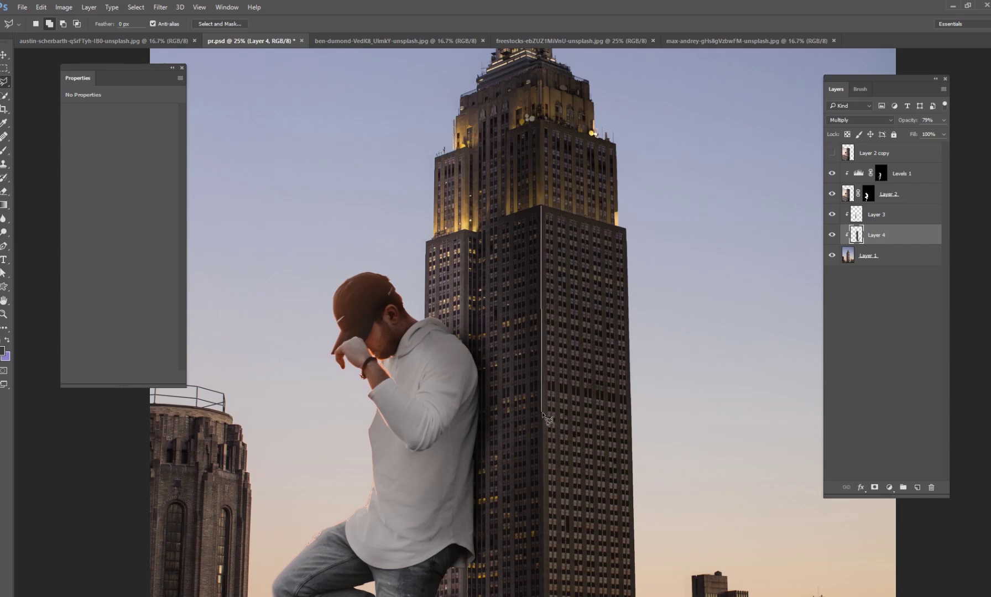
pyautogui.click(540, 417)
pyautogui.moveTo(543, 463); pyautogui.dragTo(523, 311)
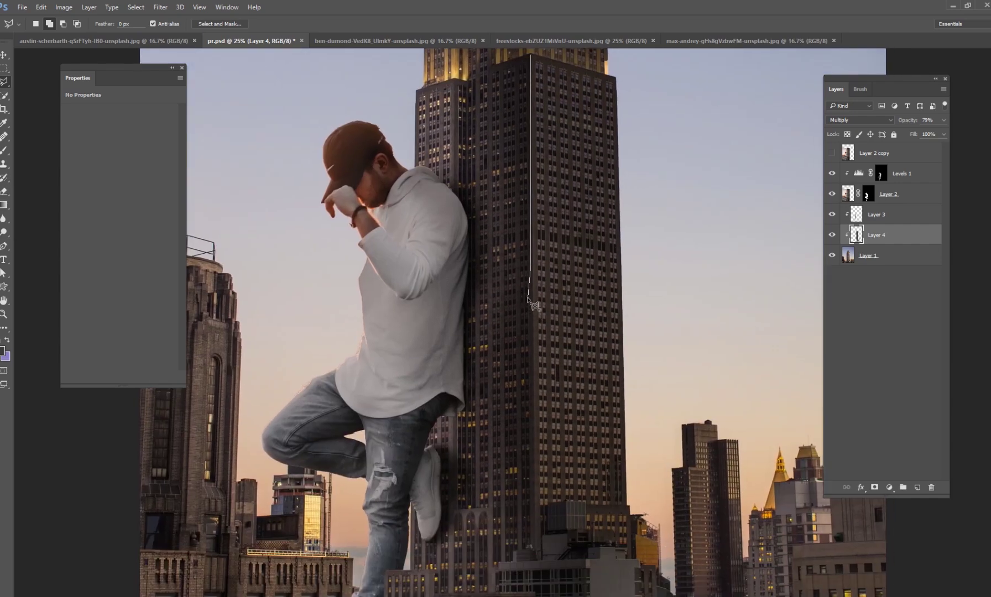
pyautogui.press('Escape')
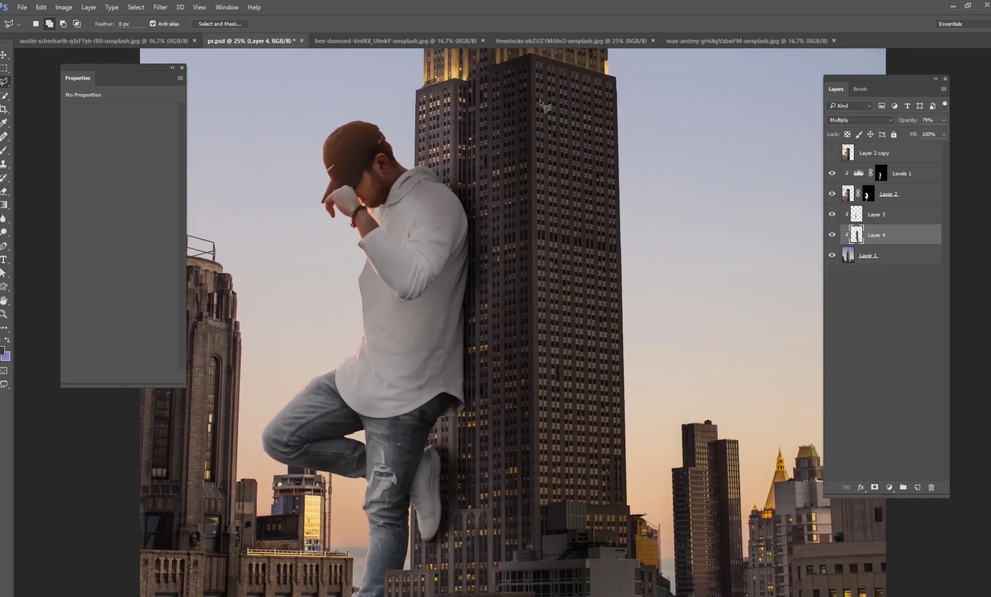
# Outline the tower's right side with a closed polygonal selection that follows its front corner edge and passes through the sky beside it.
pyautogui.click(530, 55)
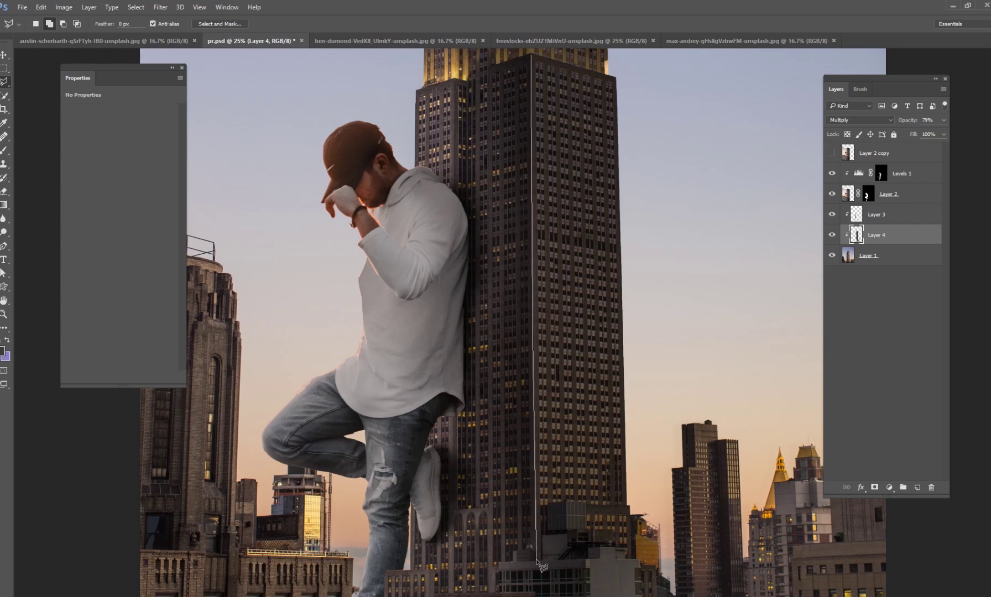
pyautogui.click(535, 561)
pyautogui.click(557, 586)
pyautogui.click(629, 596)
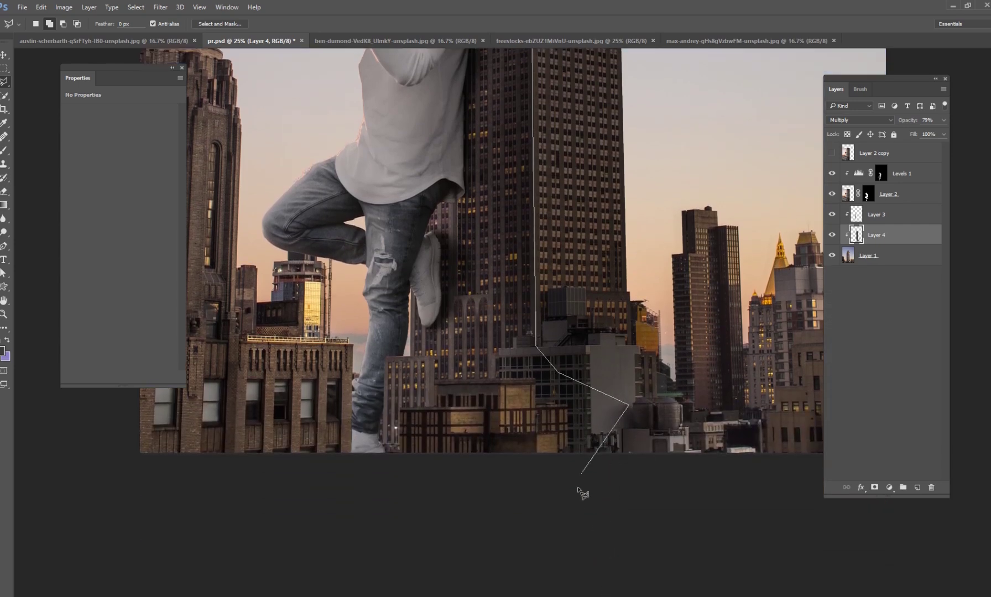
pyautogui.click(573, 499)
pyautogui.click(542, 447)
pyautogui.click(700, 402)
pyautogui.press('space')
pyautogui.moveTo(670, 113); pyautogui.dragTo(615, 342)
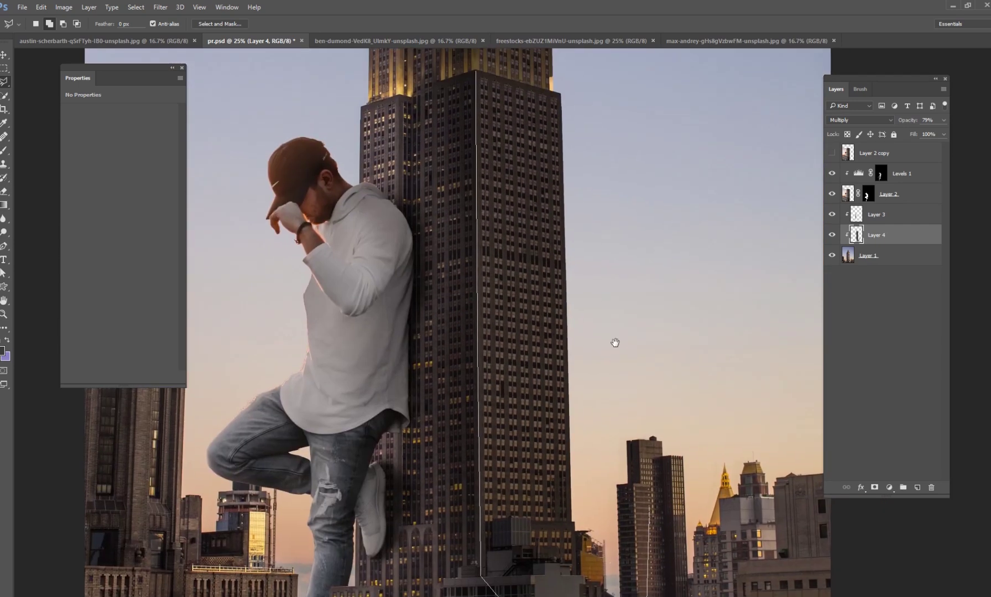
pyautogui.moveTo(597, 100); pyautogui.dragTo(617, 413)
pyautogui.click(637, 452)
pyautogui.click(589, 288)
pyautogui.click(536, 222)
pyautogui.click(480, 223)
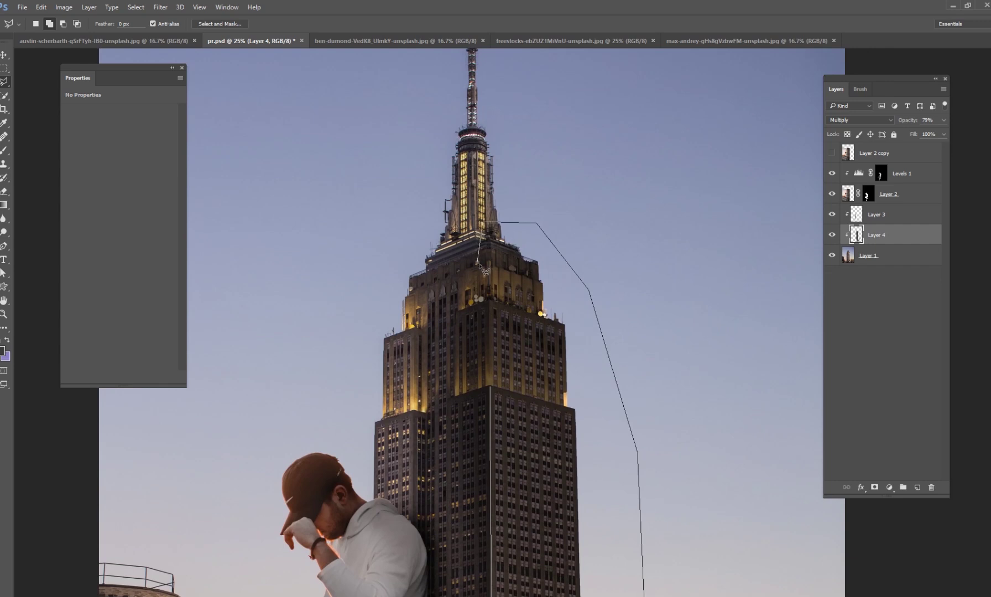
pyautogui.click(490, 243)
pyautogui.click(487, 301)
pyautogui.click(486, 348)
pyautogui.click(490, 386)
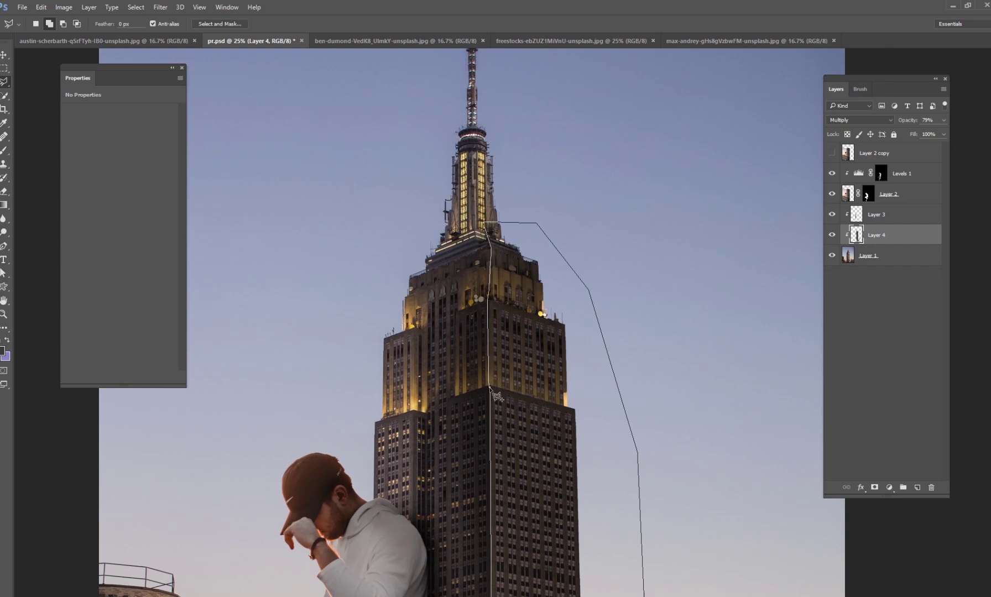
pyautogui.click(489, 387)
# Add the buildings below the tower's right side to the selection, down past the image's lower edge.
pyautogui.moveTo(519, 427)
pyautogui.mouseDown()
pyautogui.moveTo(560, 215)
pyautogui.moveTo(521, 74)
pyautogui.mouseUp()
pyautogui.moveTo(543, 365); pyautogui.dragTo(528, 236)
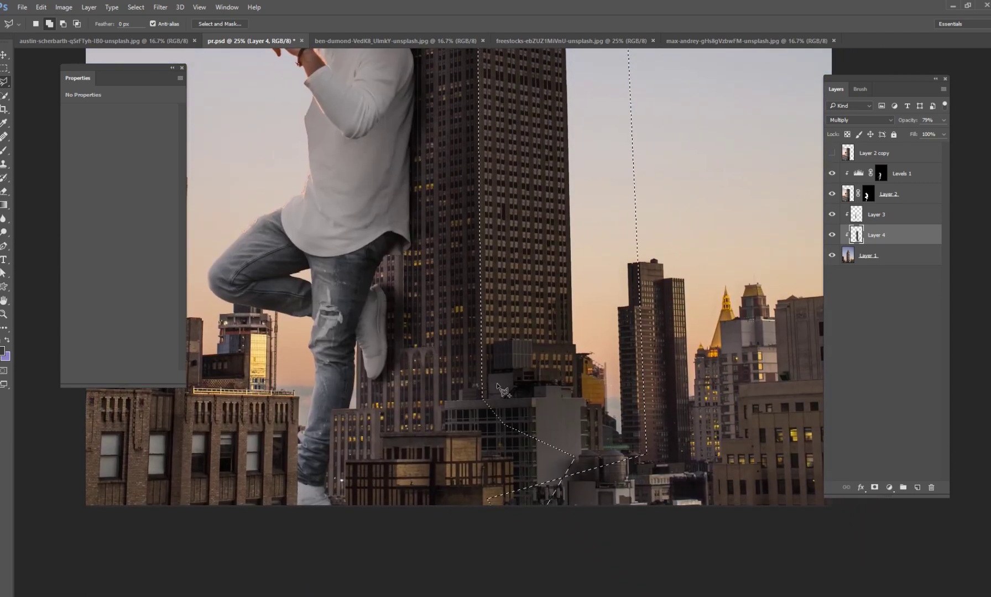
pyautogui.click(482, 398)
pyautogui.click(469, 554)
pyautogui.click(593, 545)
pyautogui.click(652, 519)
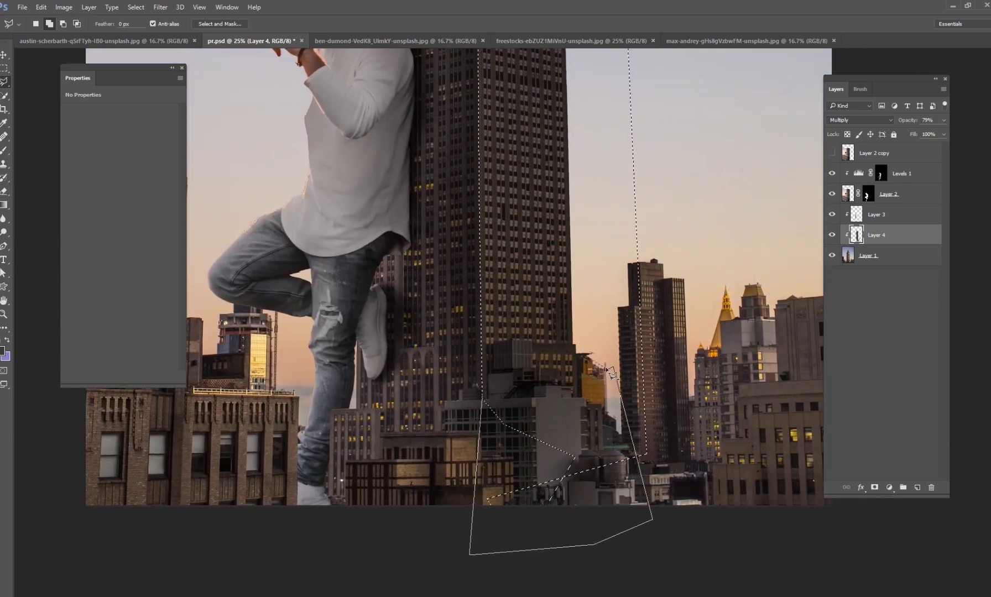
pyautogui.doubleClick(585, 363)
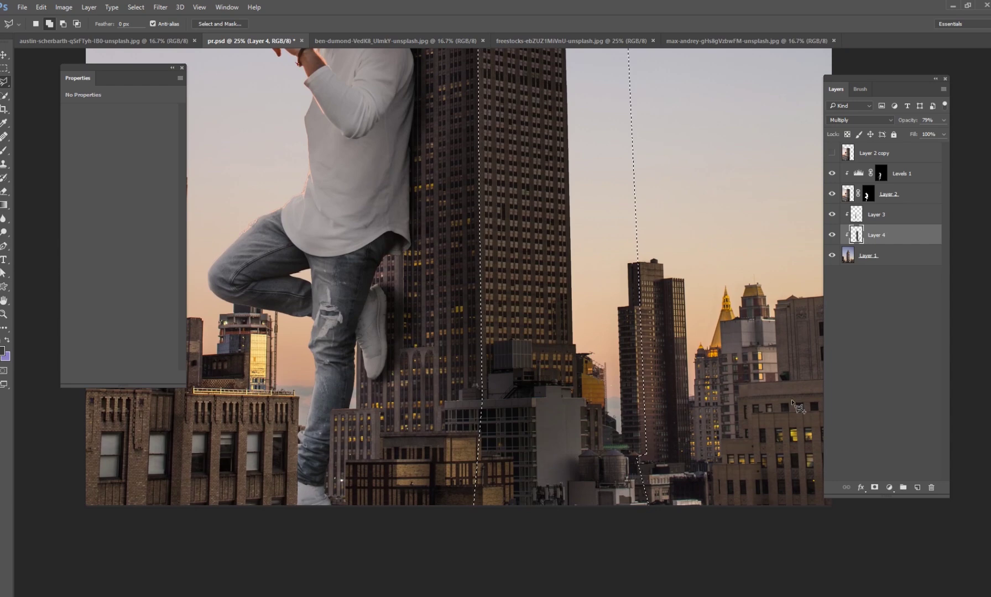
# Add a layer mask to Layer 4 that limits the shadow to the selected side of the tower.
pyautogui.click(874, 487)
pyautogui.moveTo(482, 310); pyautogui.dragTo(597, 403)
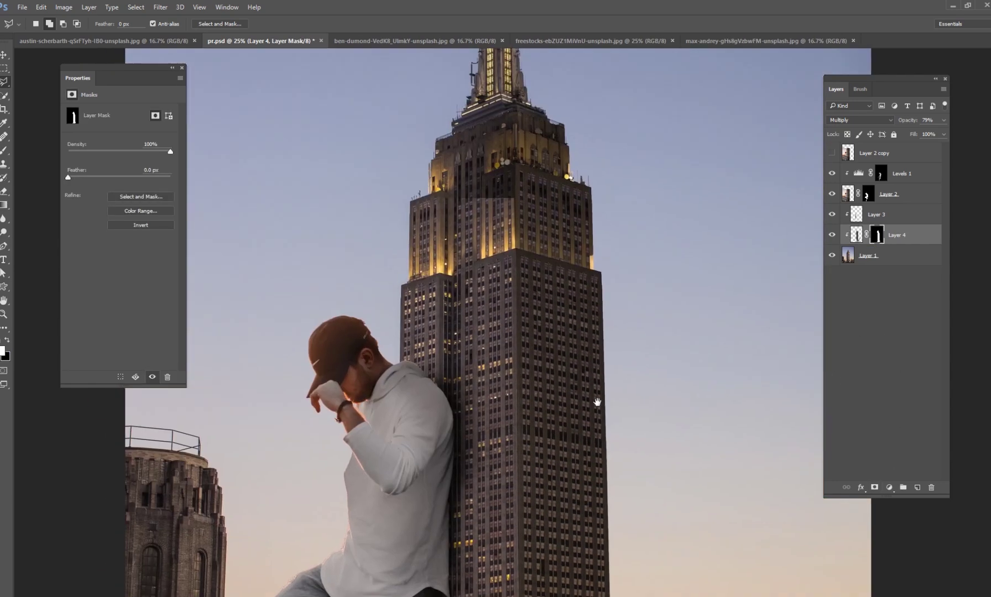
pyautogui.scroll(-3, 578, 401)
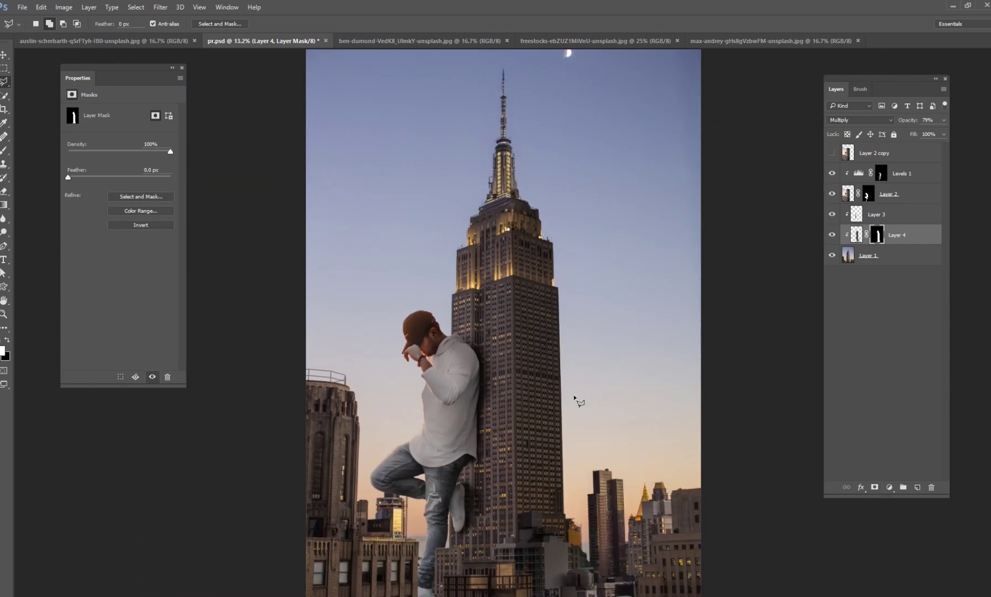
# Compare the tower with Layer 4 hidden and shown, and set the layer's opacity to 87%.
pyautogui.click(831, 235)
pyautogui.click(832, 235)
pyautogui.click(832, 235)
pyautogui.click(832, 235)
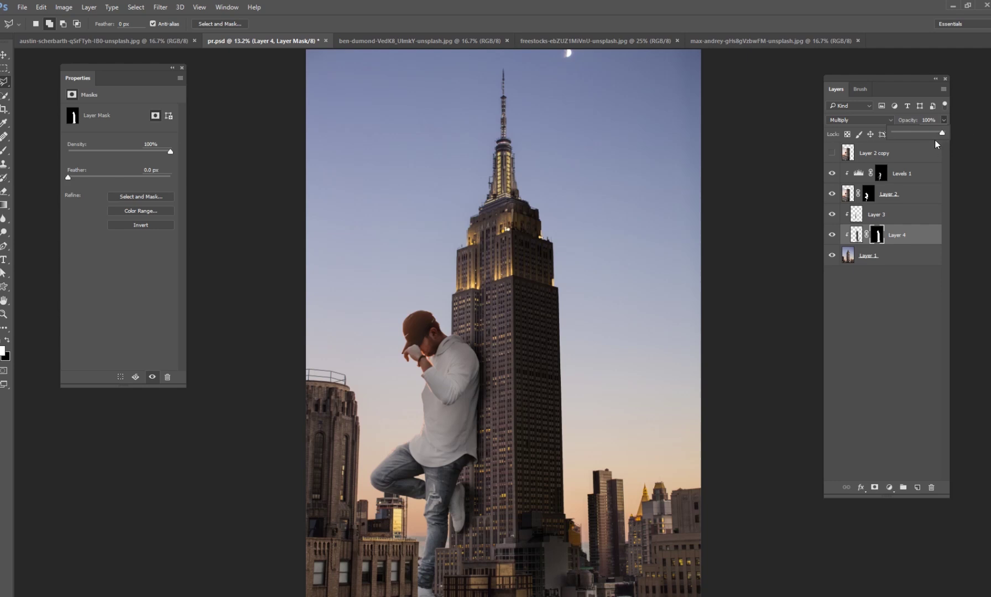
pyautogui.moveTo(939, 133); pyautogui.dragTo(937, 132)
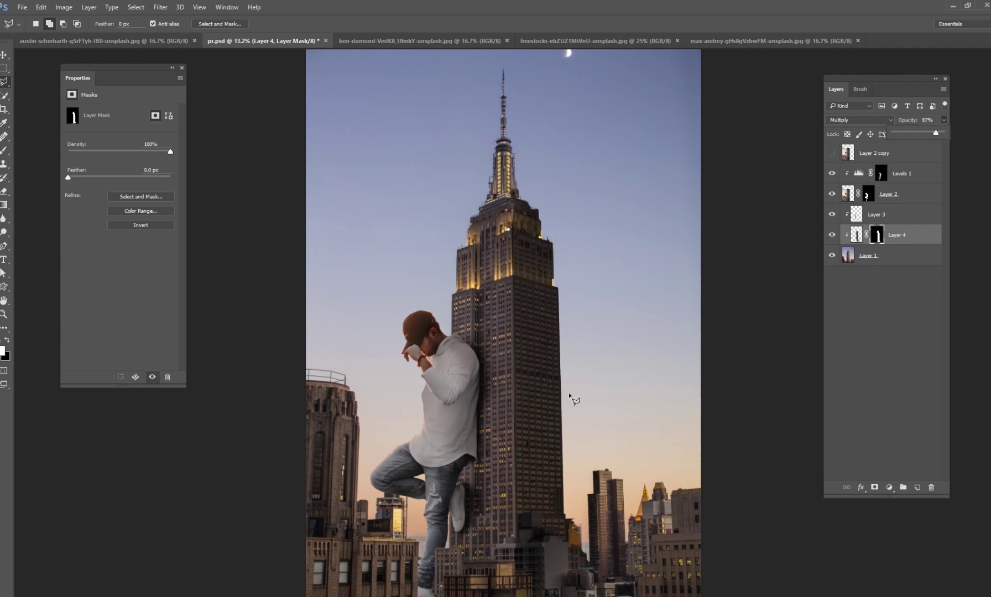
# Add a new layer above Layer 2 copy for brushwork and briefly show Layer 2 copy to check the original sunset light.
pyautogui.click(912, 149)
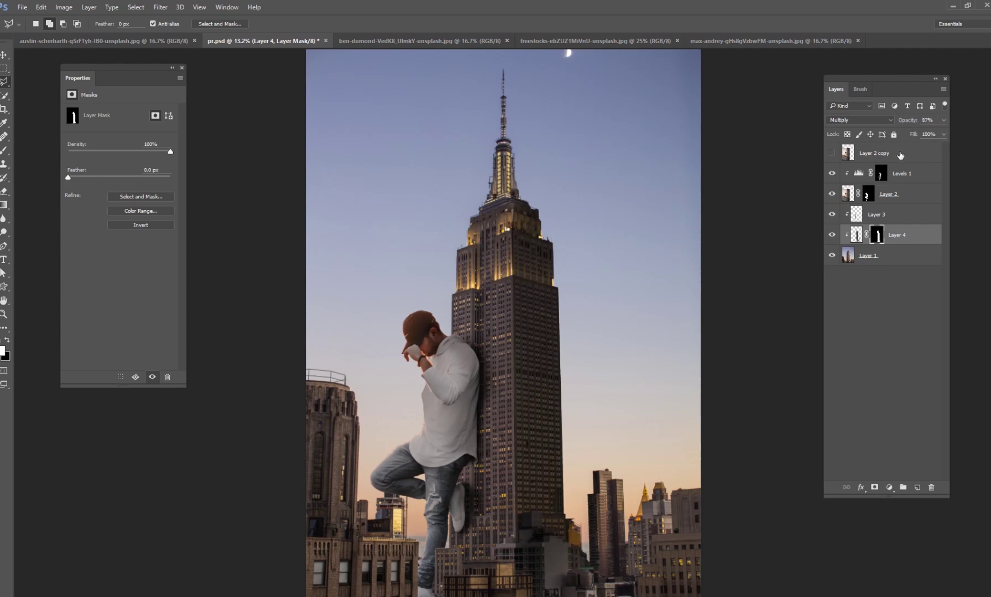
pyautogui.click(917, 487)
pyautogui.click(4, 150)
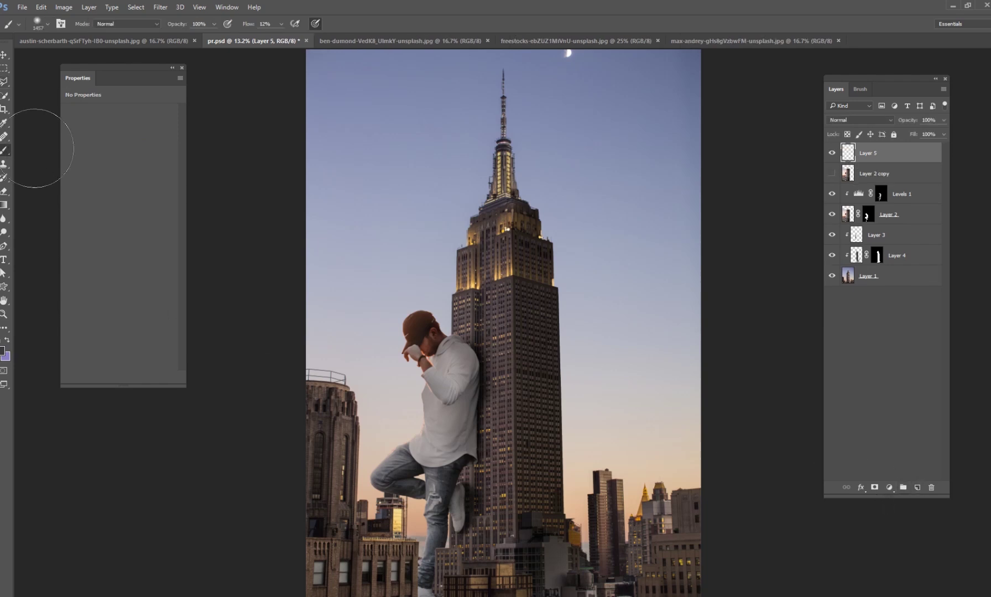
pyautogui.click(831, 173)
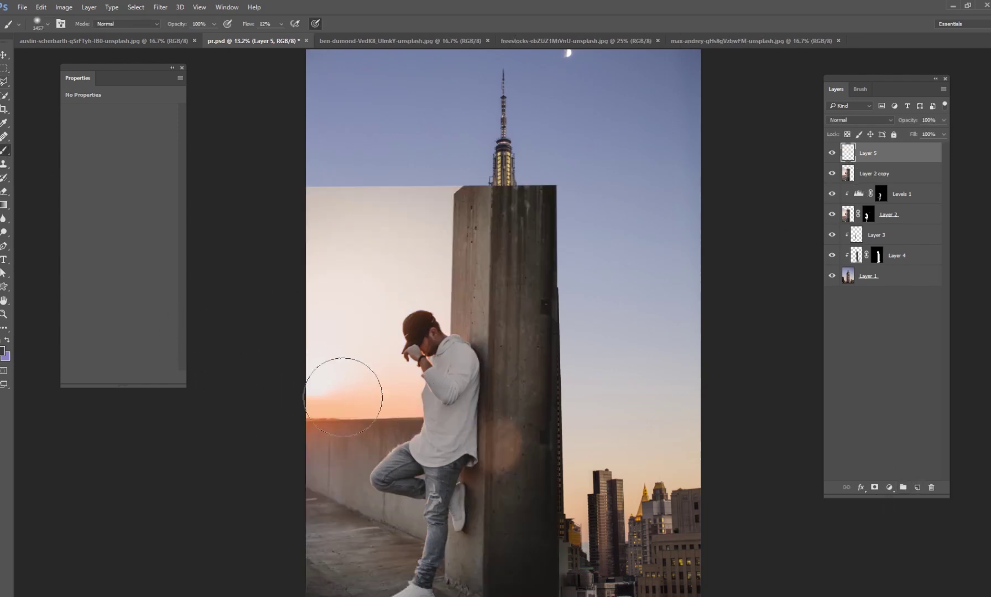
pyautogui.click(831, 173)
# Set the foreground color to a light yellow-orange.
pyautogui.click(4, 350)
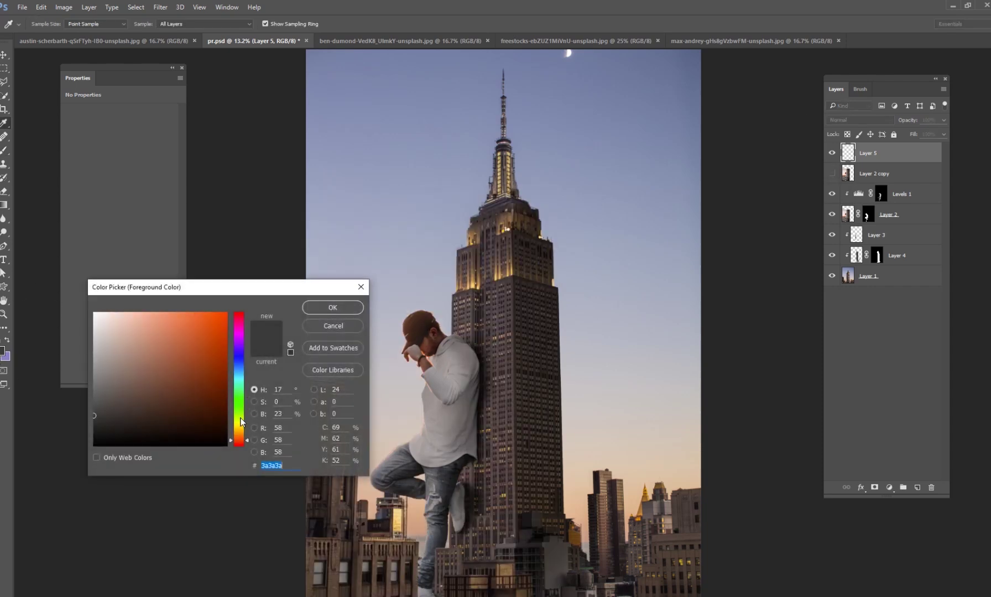
pyautogui.moveTo(240, 422); pyautogui.dragTo(239, 434)
pyautogui.click(169, 318)
pyautogui.click(332, 307)
# Enlarge the brush to 3228 px and paint a soft orange glow between the man and the building behind him.
pyautogui.rightClick(557, 445)
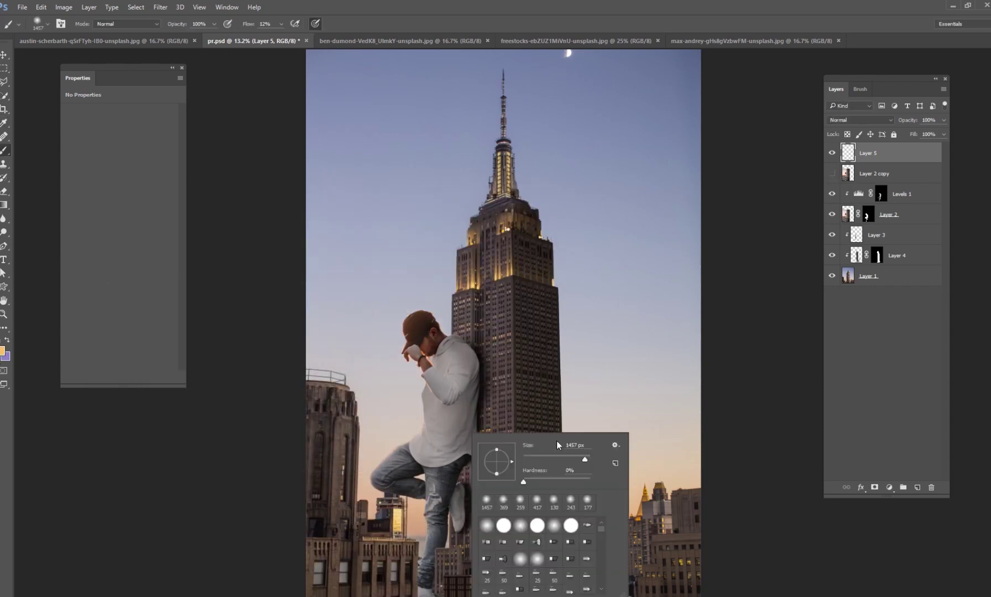
pyautogui.moveTo(585, 460); pyautogui.dragTo(588, 461)
pyautogui.click(367, 447)
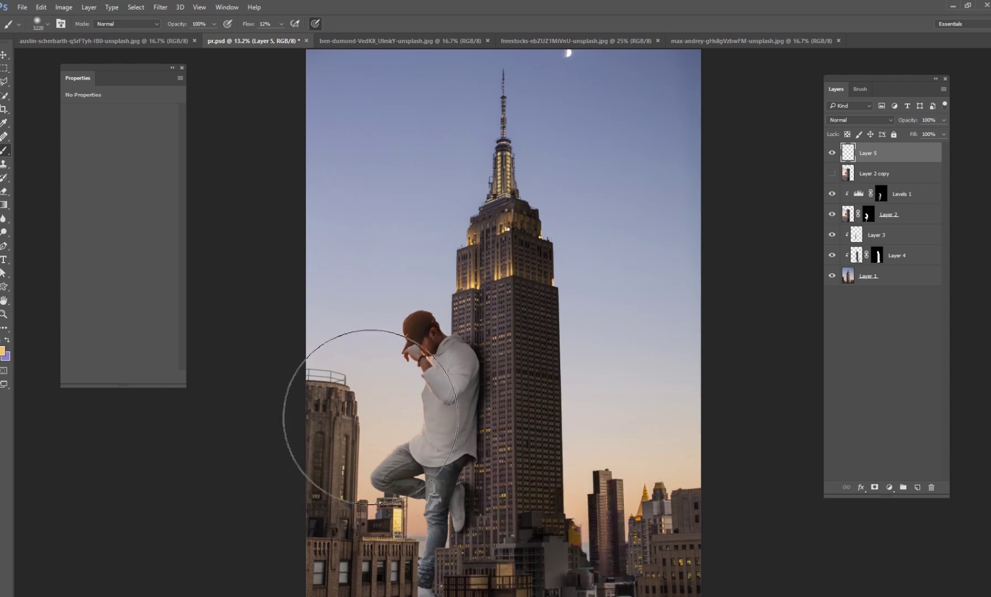
pyautogui.click(369, 416)
# Reduce the brush to 1457 px and build up a stronger core of the orange glow beside the man's waist and knee.
pyautogui.rightClick(500, 450)
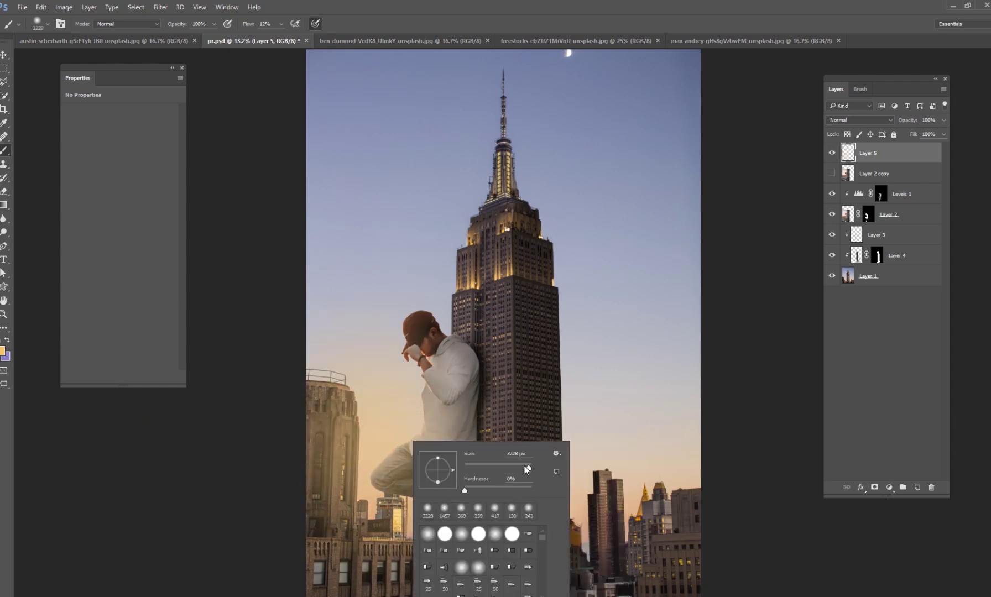
pyautogui.click(369, 468)
pyautogui.moveTo(527, 467); pyautogui.dragTo(523, 454)
pyautogui.rightClick(408, 426)
pyautogui.click(390, 421)
pyautogui.click(401, 504)
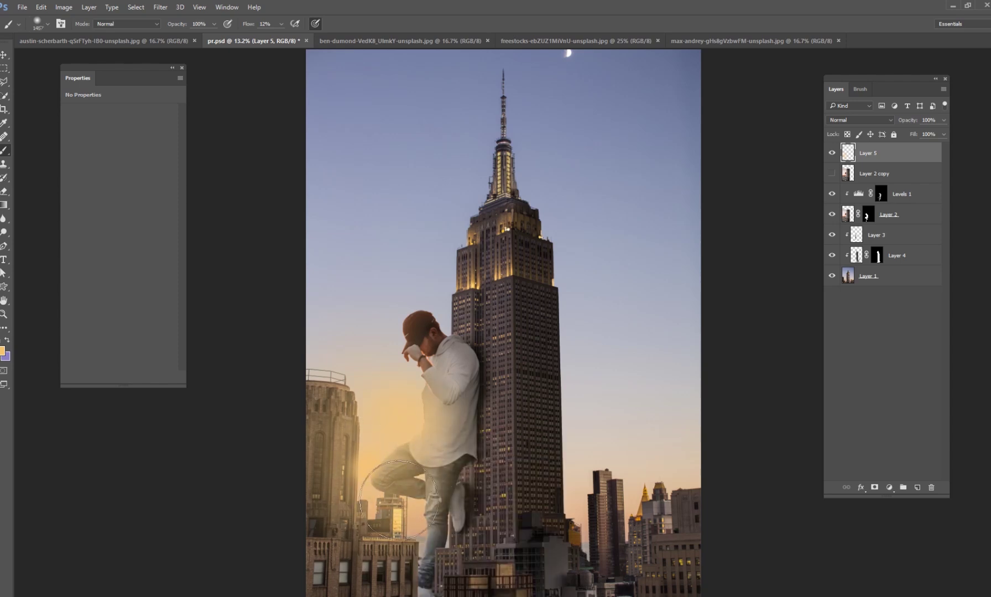
# Set the glow layer's blending mode to Screen and its opacity to 80%.
pyautogui.click(859, 120)
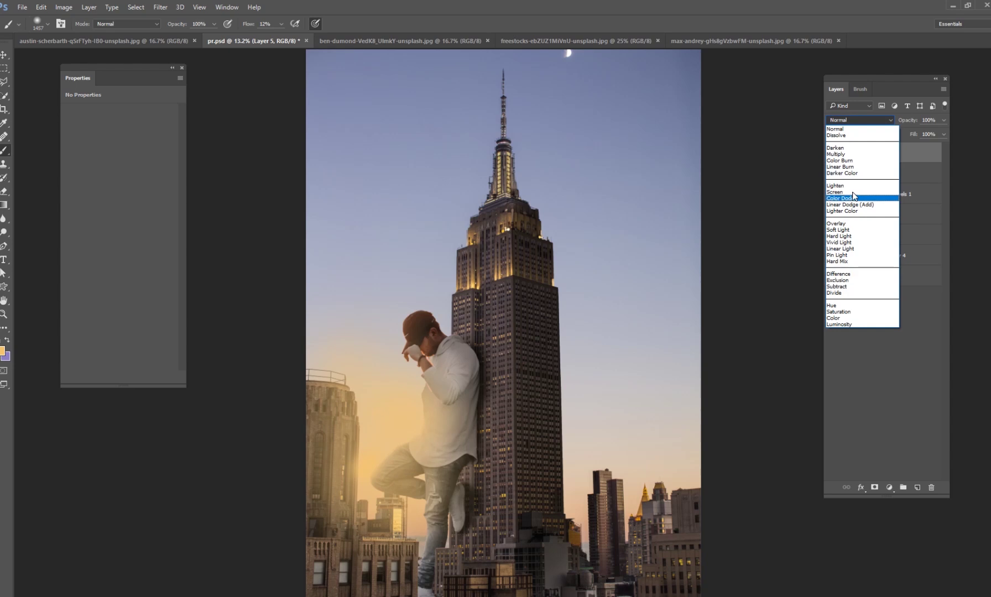
pyautogui.click(837, 192)
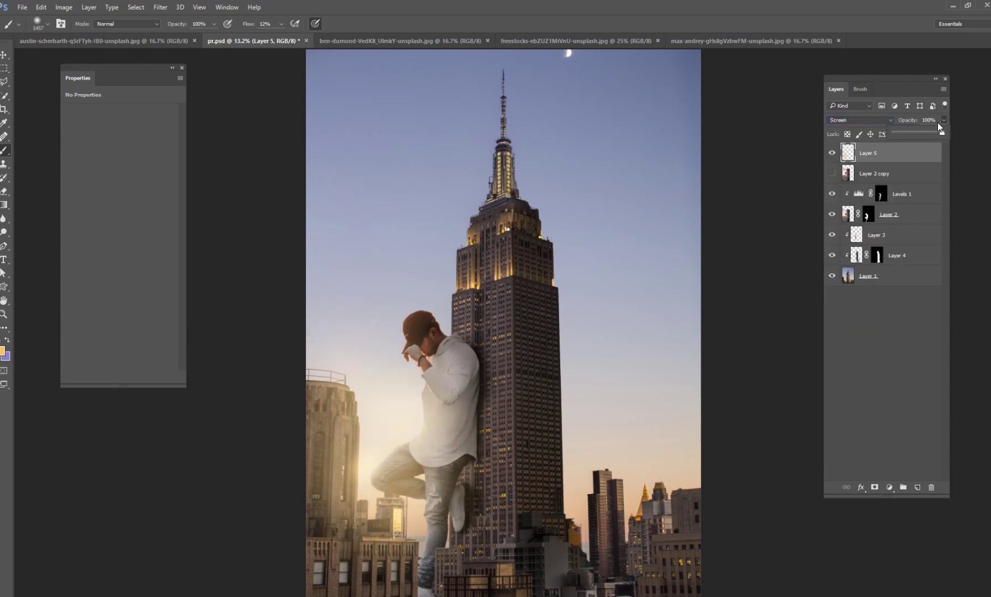
pyautogui.moveTo(938, 135); pyautogui.dragTo(933, 135)
# Add a layer mask to the glow layer and switch the painting color to black.
pyautogui.click(873, 487)
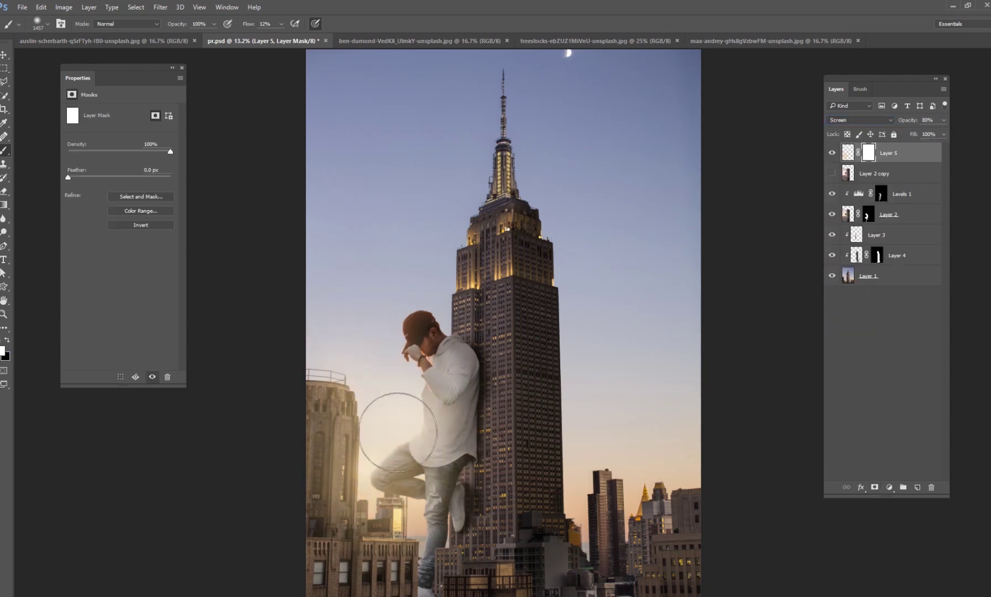
pyautogui.rightClick(399, 429)
pyautogui.write('x')
pyautogui.press('Return')
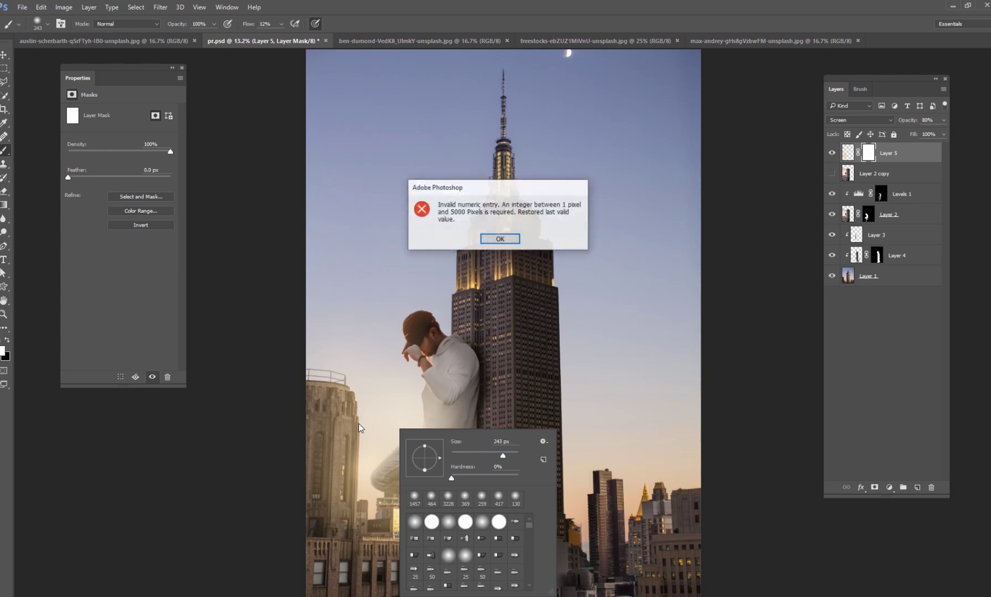
pyautogui.press('Return')
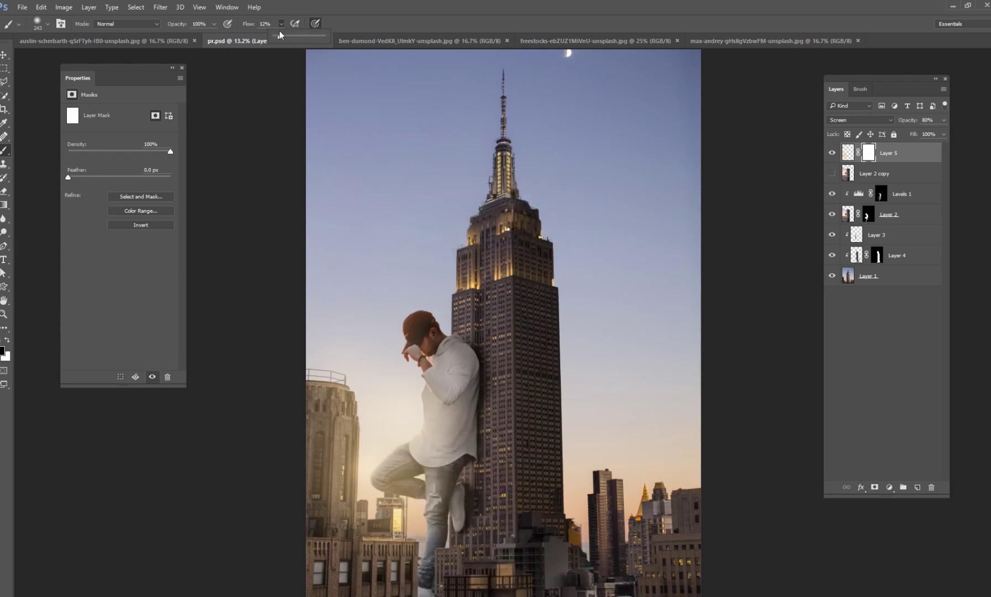
# Mask the glow off the stone building behind the man's knee using a 401 px brush at 5% flow.
pyautogui.rightClick(360, 429)
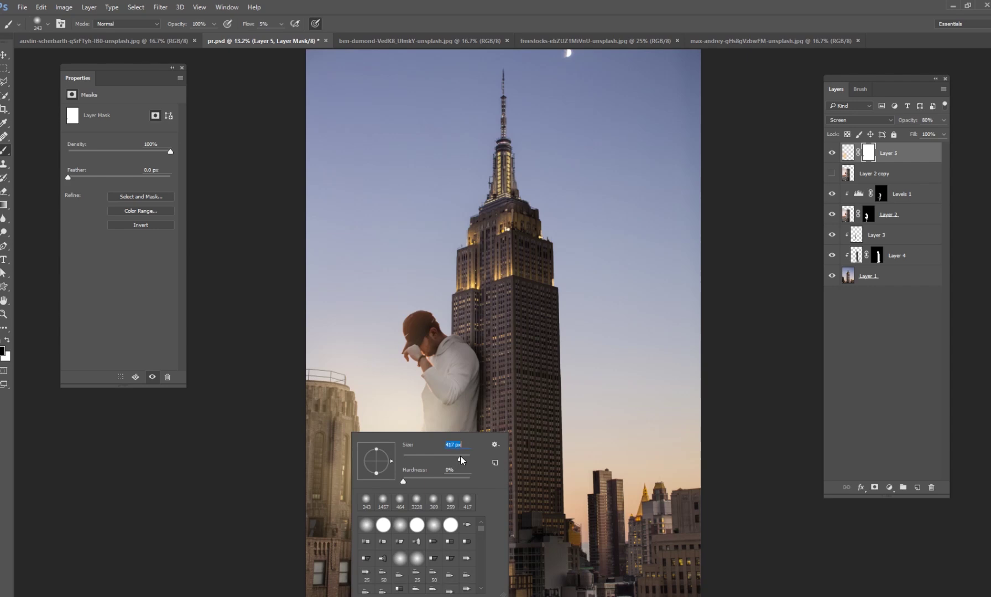
pyautogui.moveTo(460, 459); pyautogui.dragTo(459, 458)
pyautogui.moveTo(319, 409)
pyautogui.mouseDown()
pyautogui.moveTo(332, 467)
pyautogui.moveTo(339, 418)
pyautogui.moveTo(328, 492)
pyautogui.moveTo(344, 513)
pyautogui.moveTo(328, 469)
pyautogui.moveTo(314, 469)
pyautogui.moveTo(319, 421)
pyautogui.moveTo(337, 473)
pyautogui.mouseUp()
pyautogui.moveTo(303, 393)
pyautogui.mouseDown()
pyautogui.moveTo(328, 394)
pyautogui.moveTo(321, 561)
pyautogui.moveTo(307, 532)
pyautogui.mouseUp()
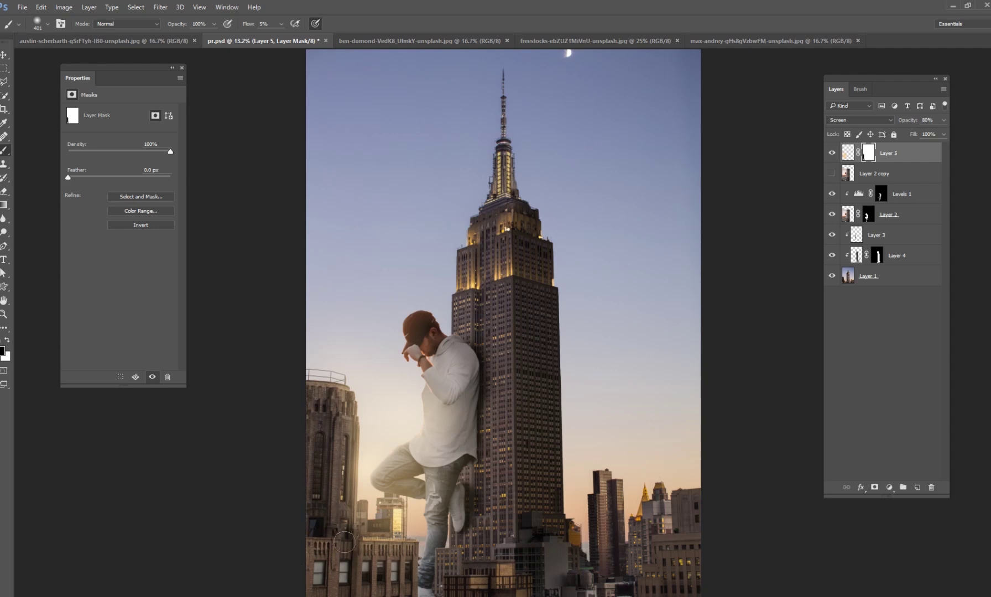
pyautogui.moveTo(344, 542); pyautogui.dragTo(348, 564)
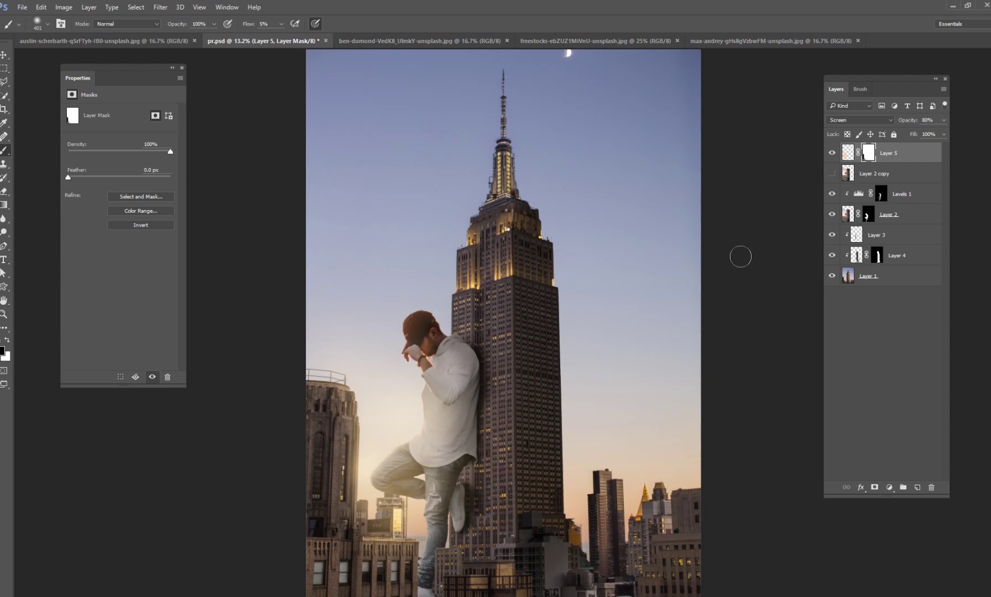
# Softly mask the glow over the man's back and adjoining tower with an 1811 px brush, and reduce the brush to 306 px.
pyautogui.rightClick(490, 437)
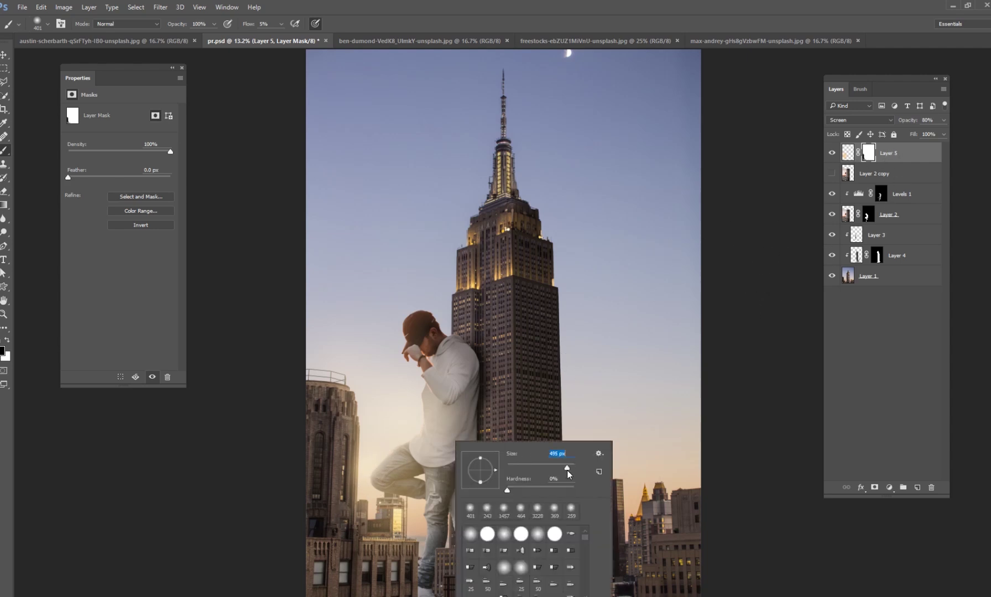
pyautogui.moveTo(567, 471); pyautogui.dragTo(569, 471)
pyautogui.moveTo(480, 423)
pyautogui.mouseDown()
pyautogui.moveTo(483, 484)
pyautogui.moveTo(504, 493)
pyautogui.moveTo(475, 443)
pyautogui.mouseUp()
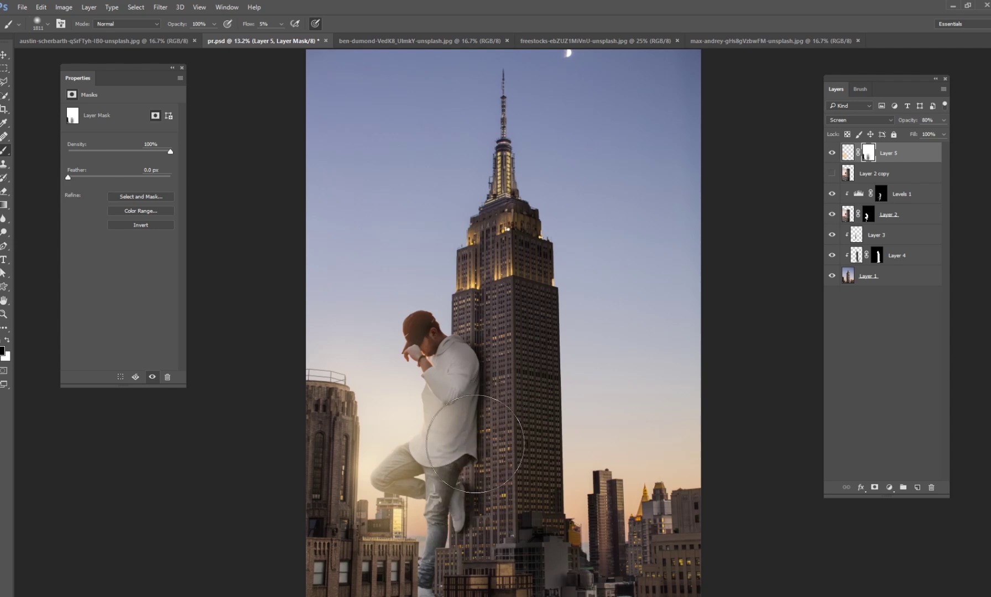
pyautogui.rightClick(481, 441)
pyautogui.press('Return')
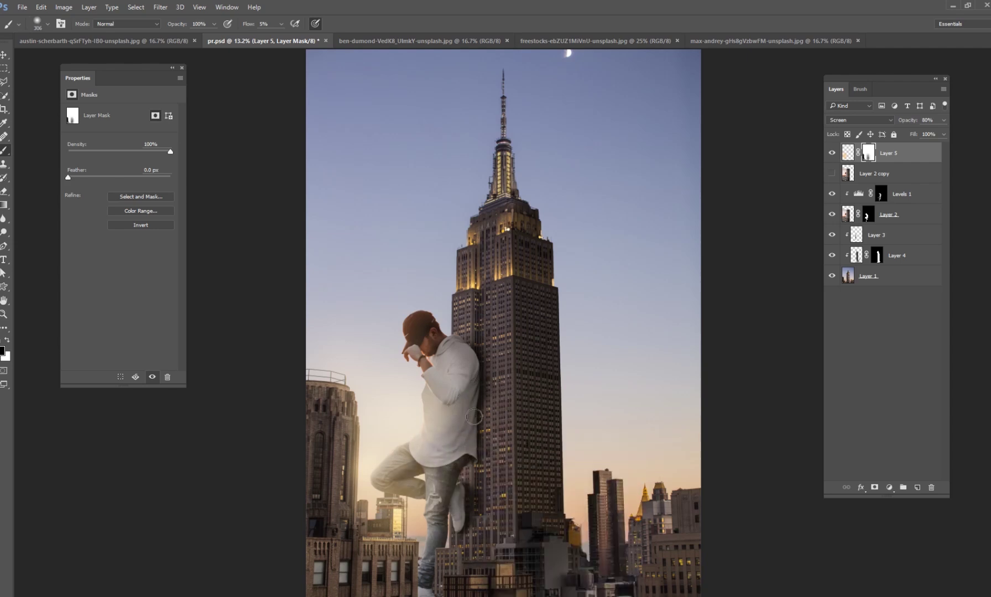
# Compare the composite with the original photo of the man, and examine the glow, leg shadows and surrounding buildings up close.
pyautogui.click(832, 173)
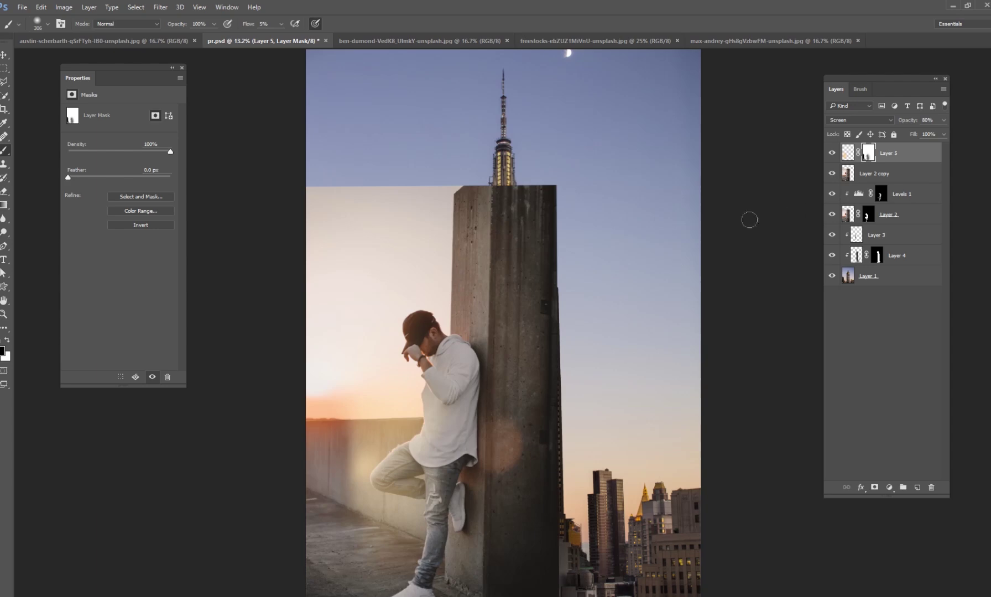
pyautogui.click(832, 173)
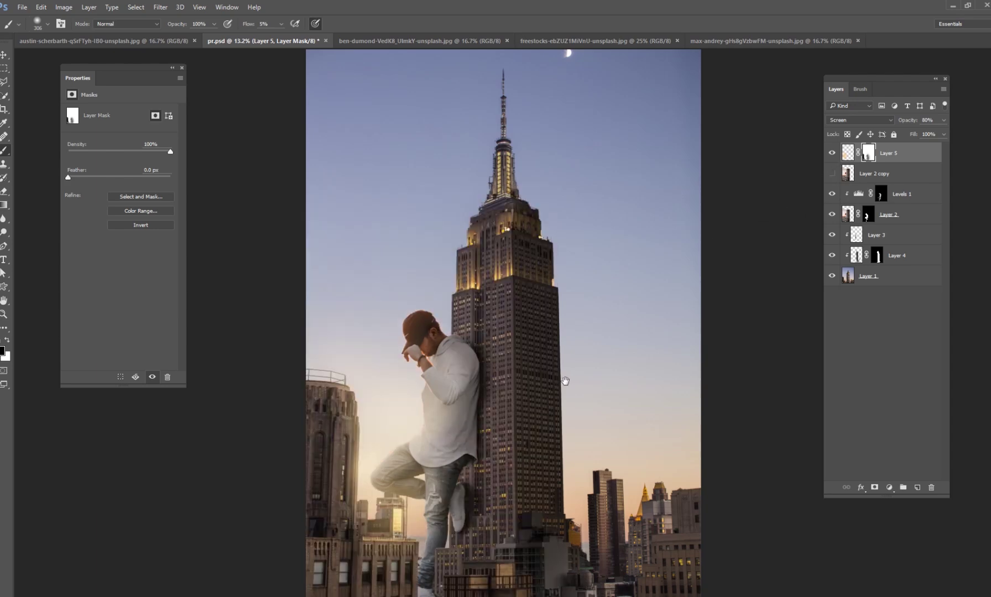
pyautogui.hotkey('ctrl', '+')
pyautogui.hotkey('ctrl', '+')
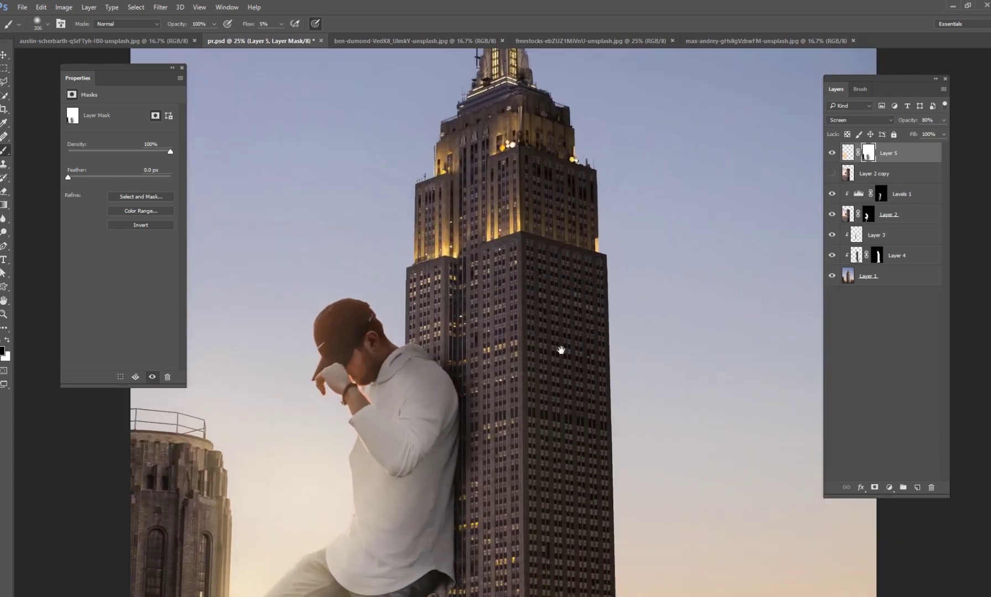
pyautogui.moveTo(560, 350); pyautogui.dragTo(586, 233)
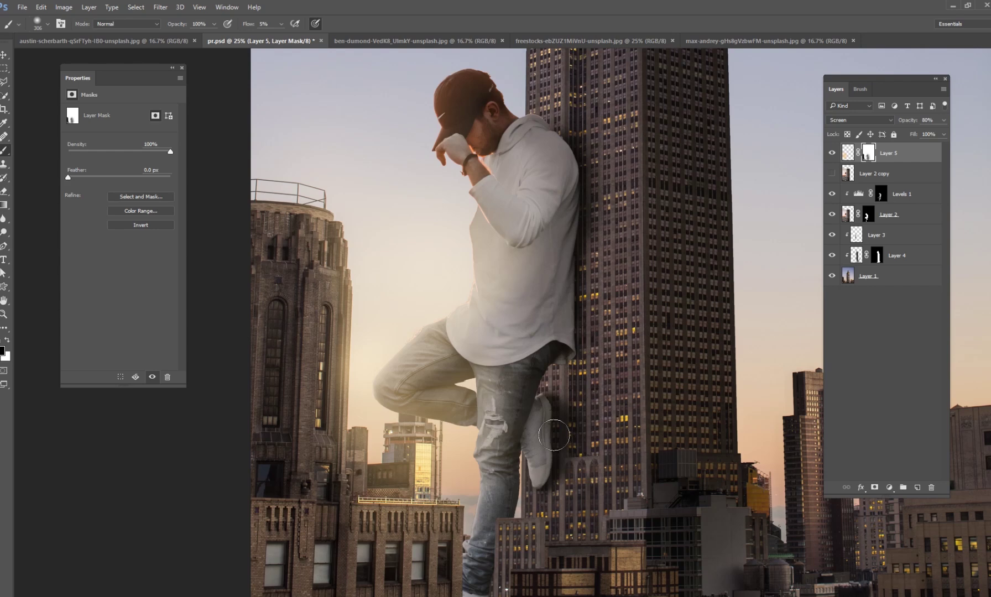
pyautogui.moveTo(570, 340); pyautogui.dragTo(615, 436)
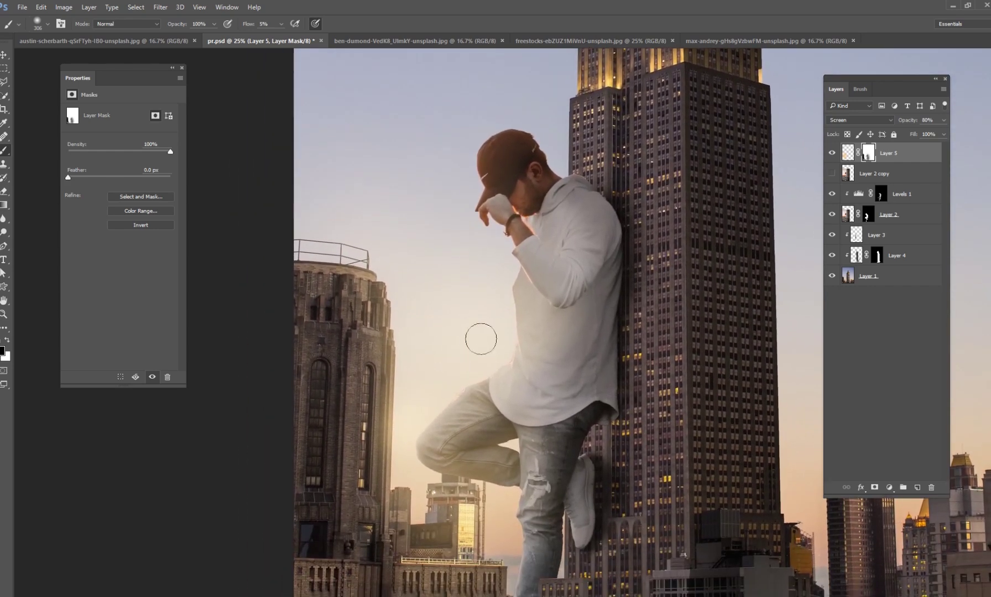
pyautogui.moveTo(545, 381); pyautogui.dragTo(429, 414)
pyautogui.moveTo(579, 440); pyautogui.dragTo(484, 326)
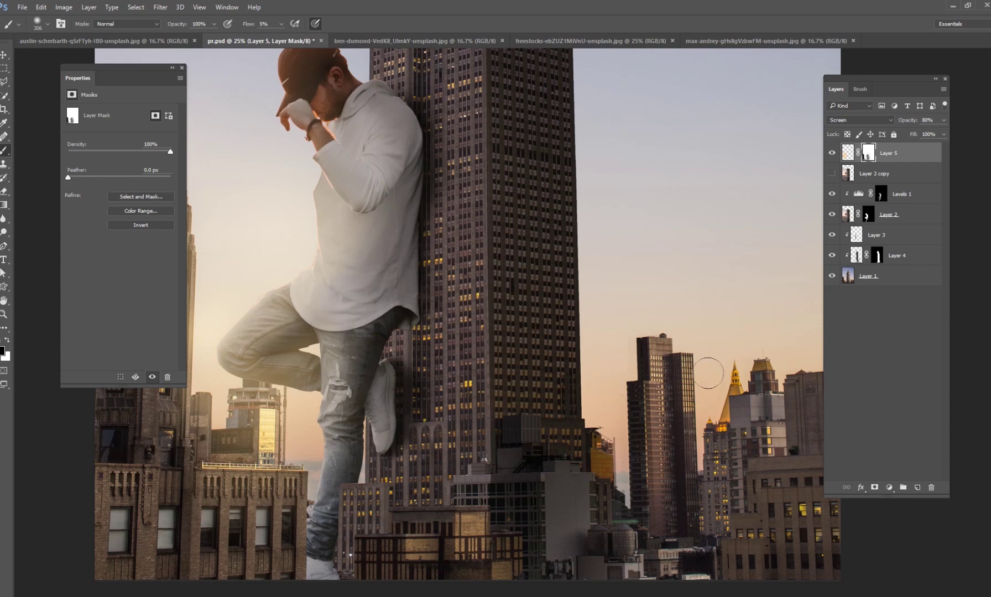
pyautogui.moveTo(640, 348); pyautogui.dragTo(606, 402)
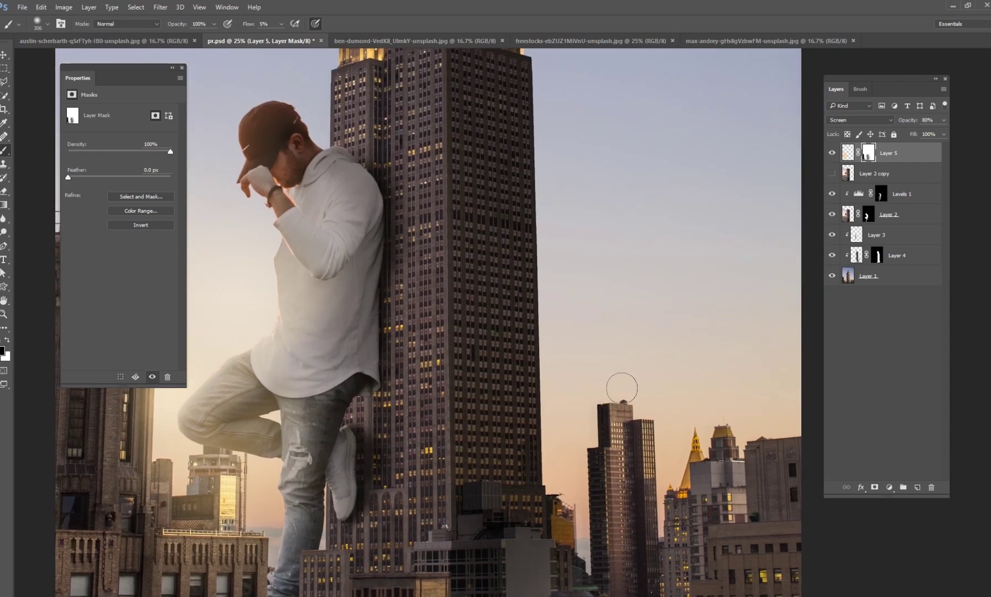
pyautogui.moveTo(394, 426); pyautogui.dragTo(592, 367)
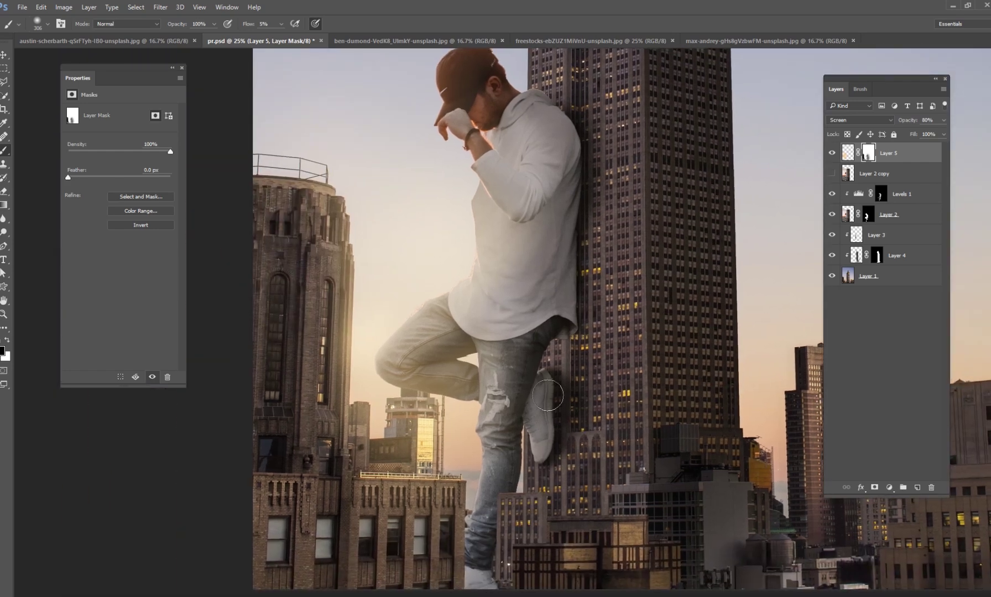
pyautogui.scroll(-1, 548, 396)
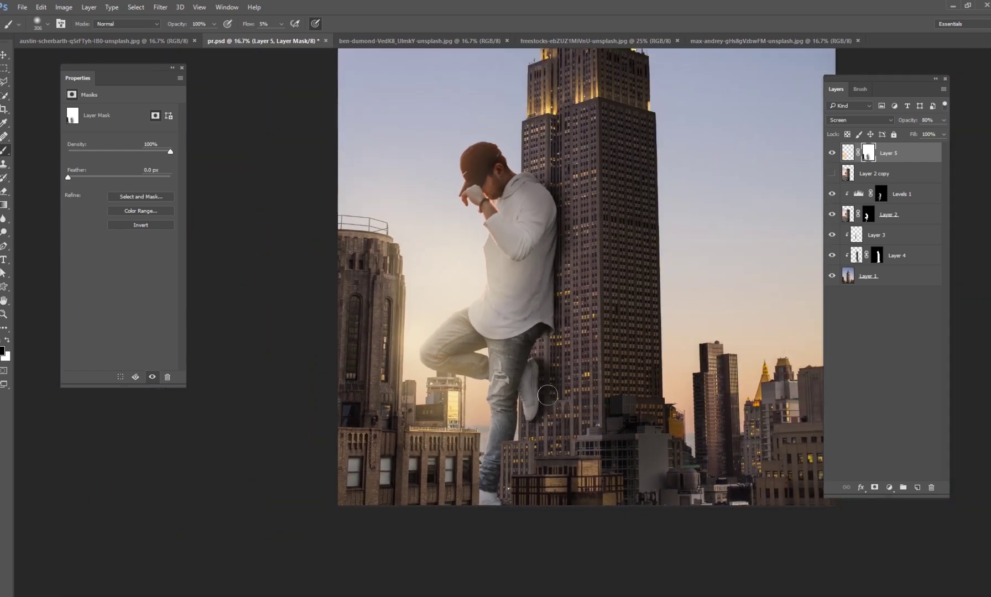
pyautogui.scroll(-1, 547, 396)
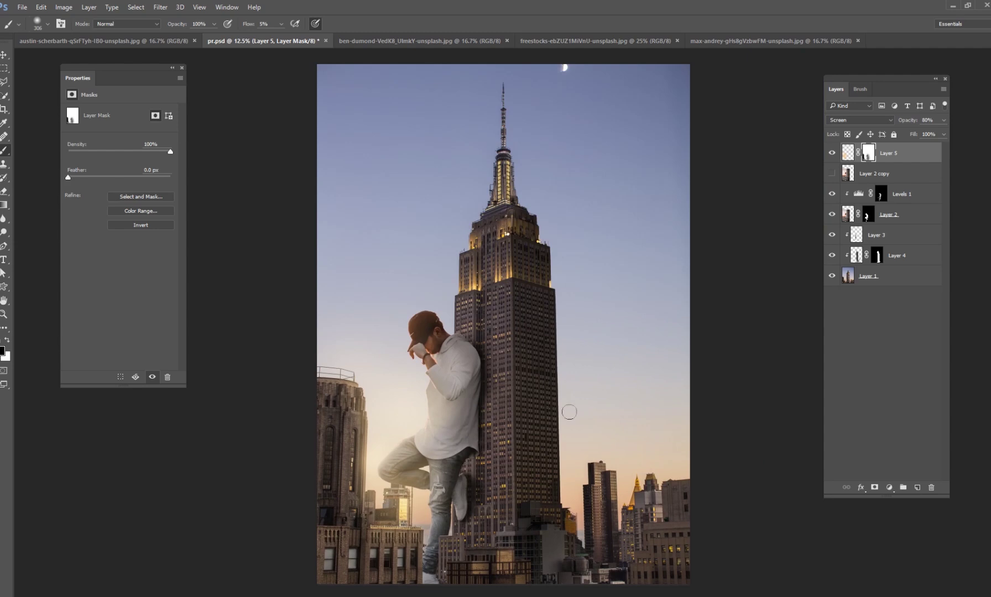